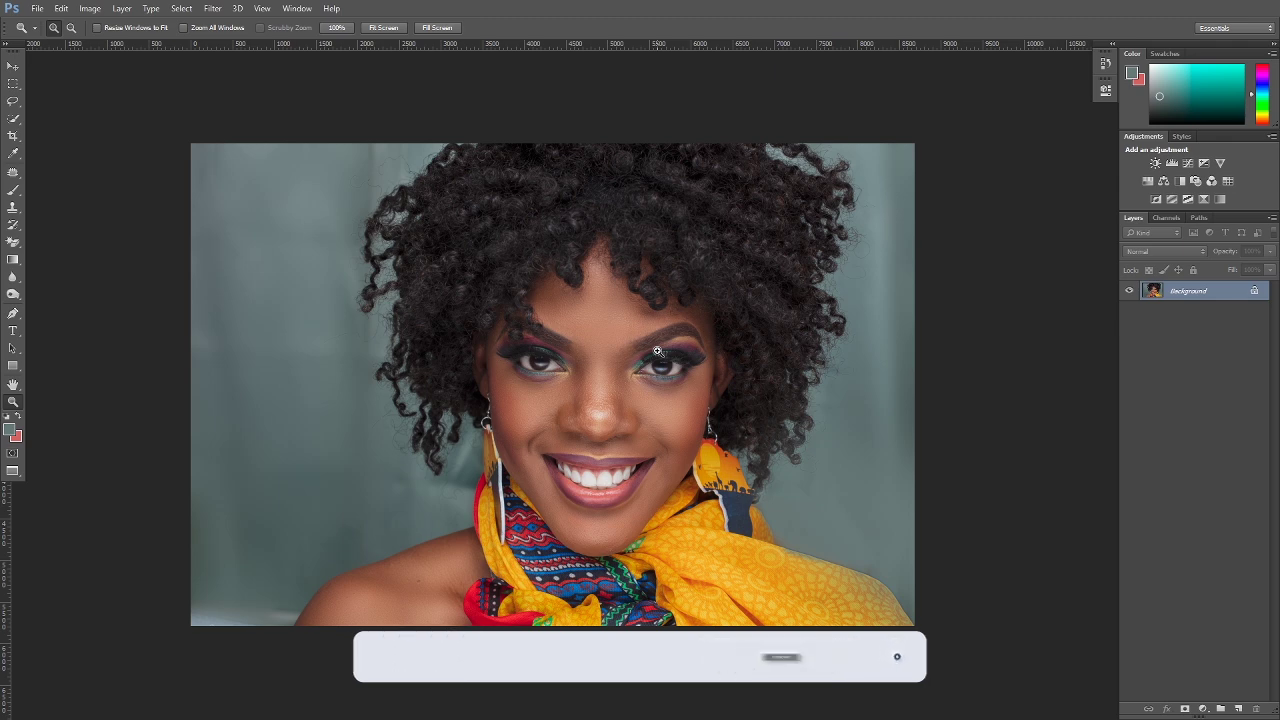
Step: Convert the portrait's color profile to sRGB IEC61966-2.1
click(683, 341)
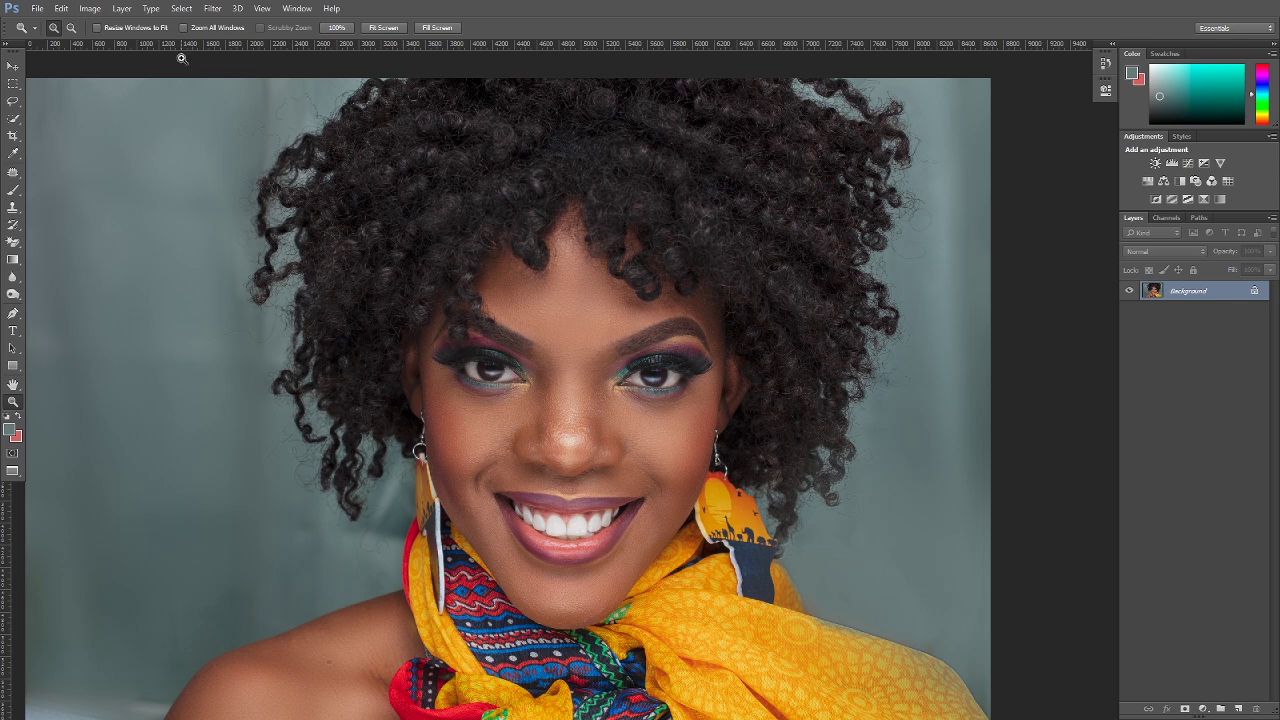
drag(565, 328, 640, 285)
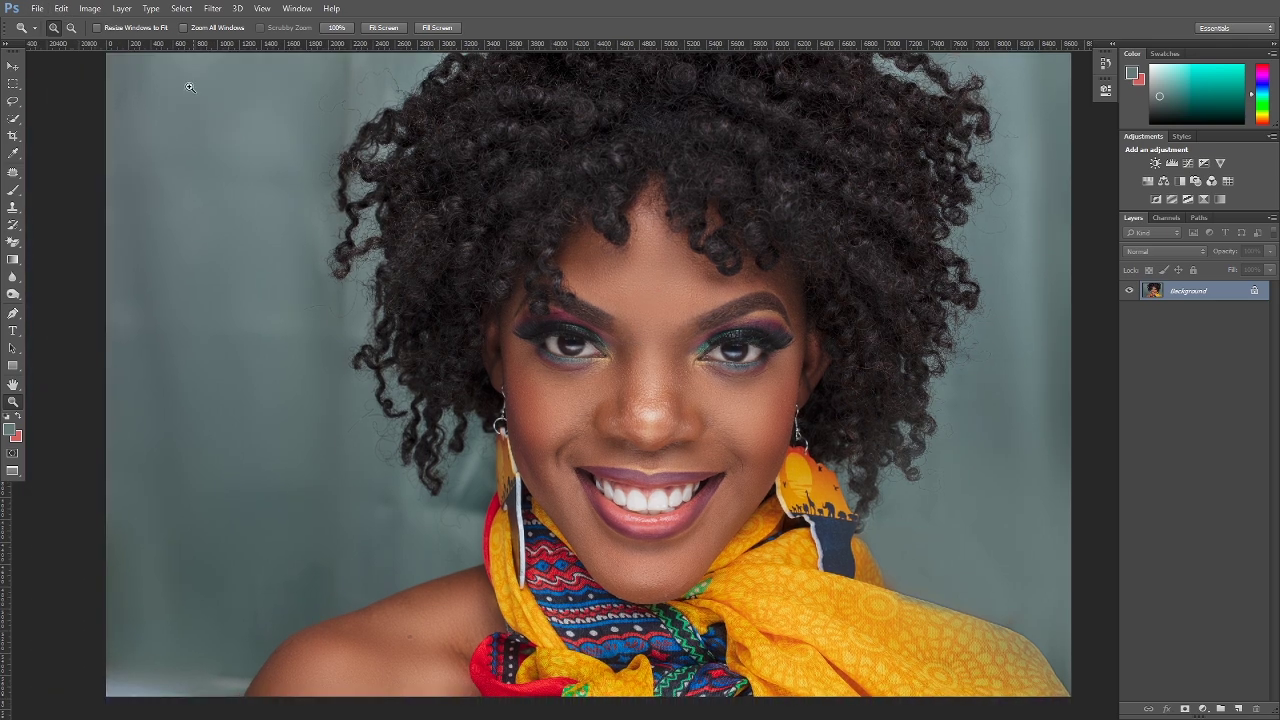
click(62, 9)
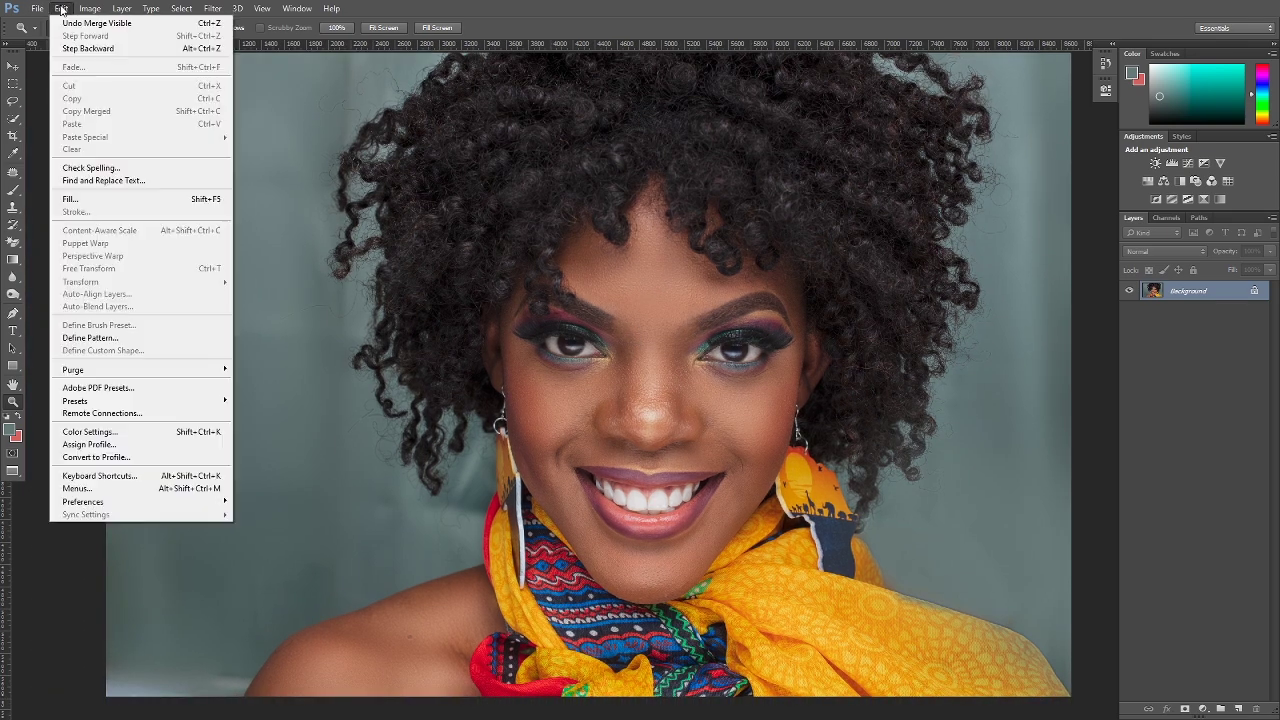
click(119, 458)
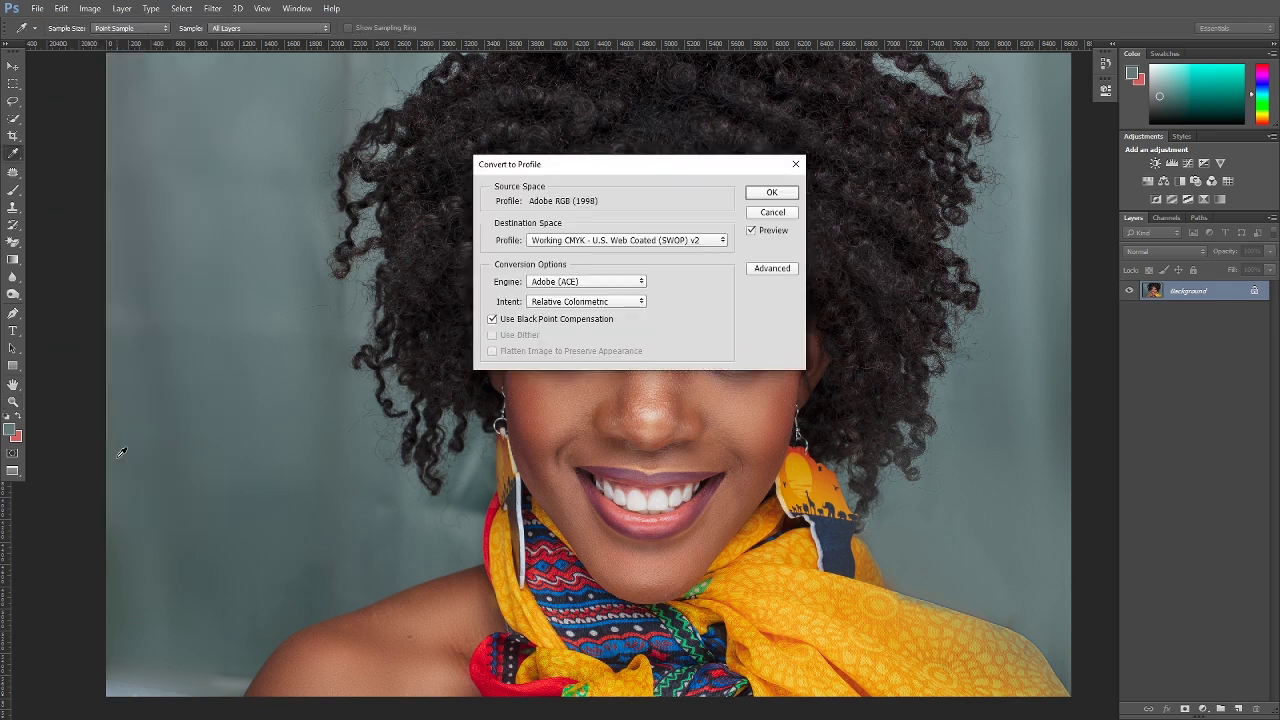
click(722, 242)
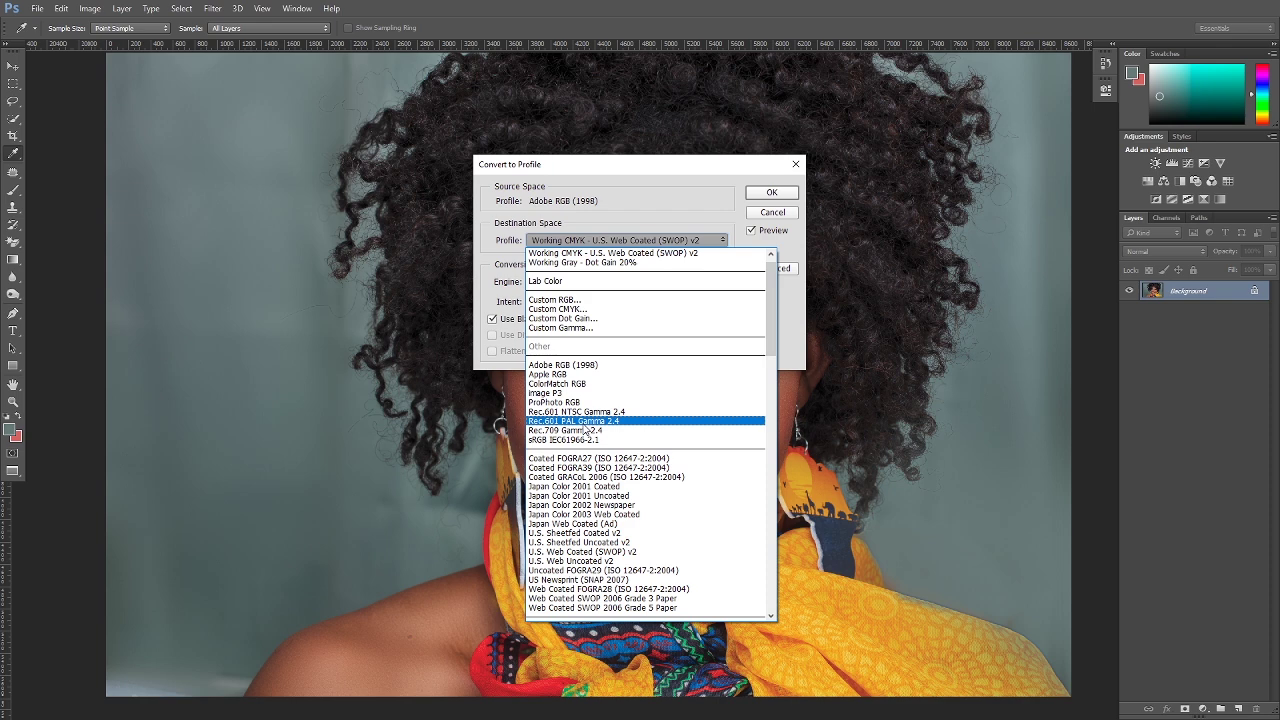
click(562, 442)
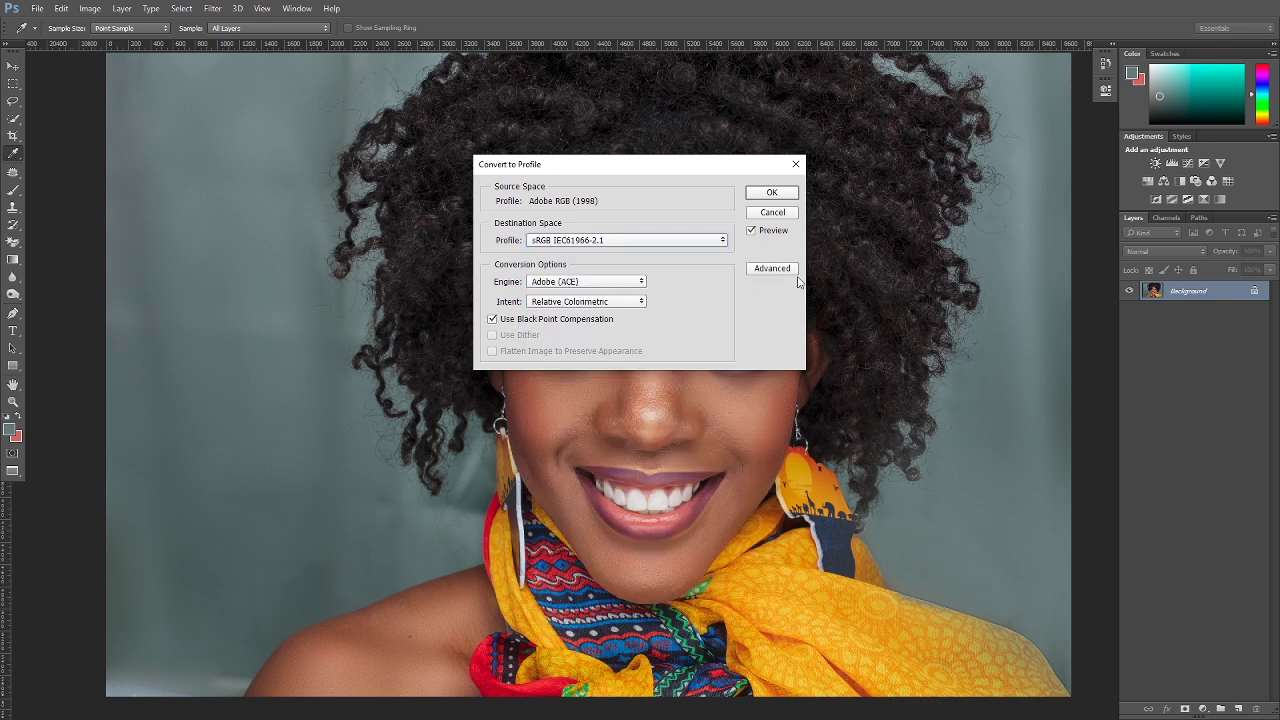
click(772, 192)
Step: Detach the Layers panel as a floating panel beside the photo and close the Color and Swatches panels
key(z)
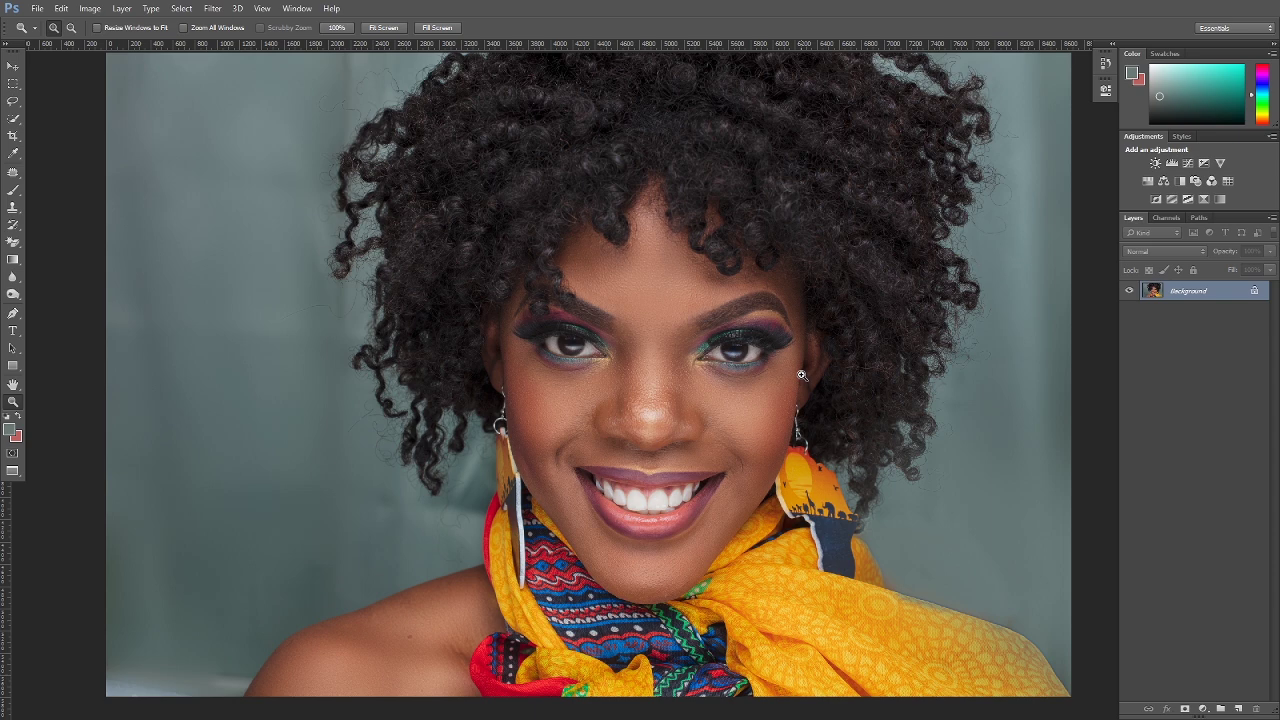
alt+click(711, 355)
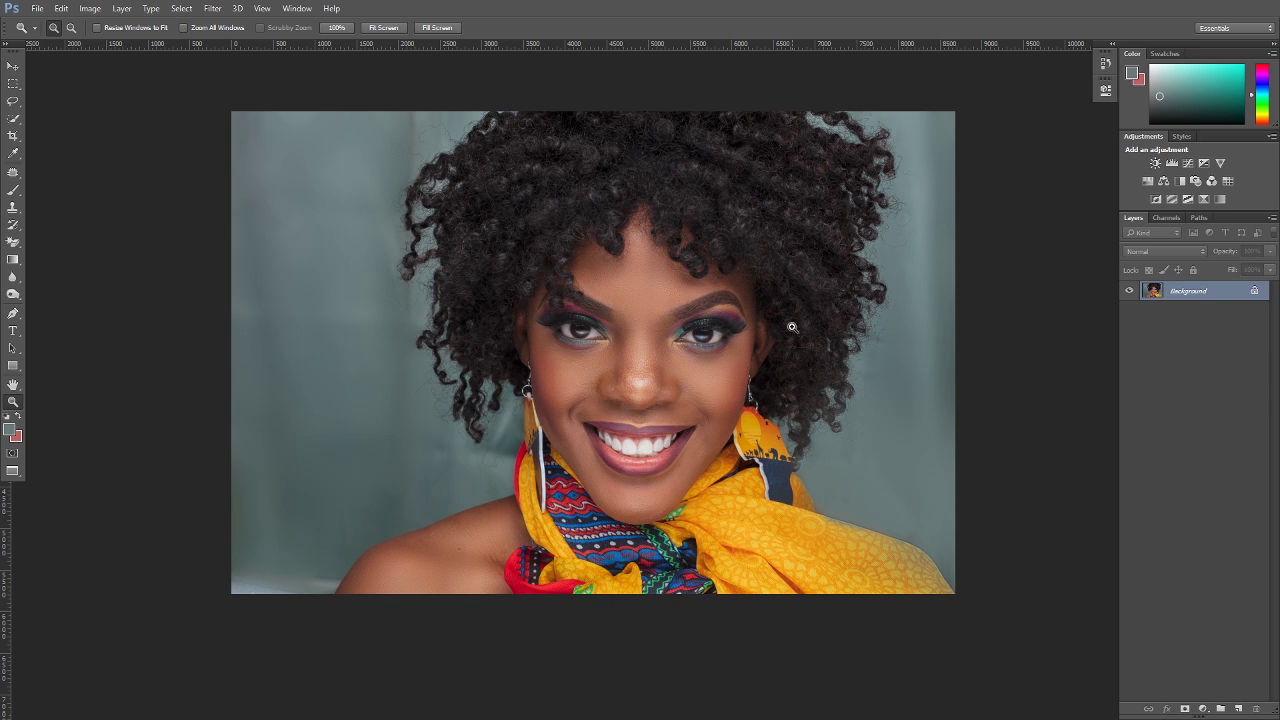
drag(1244, 221, 1128, 223)
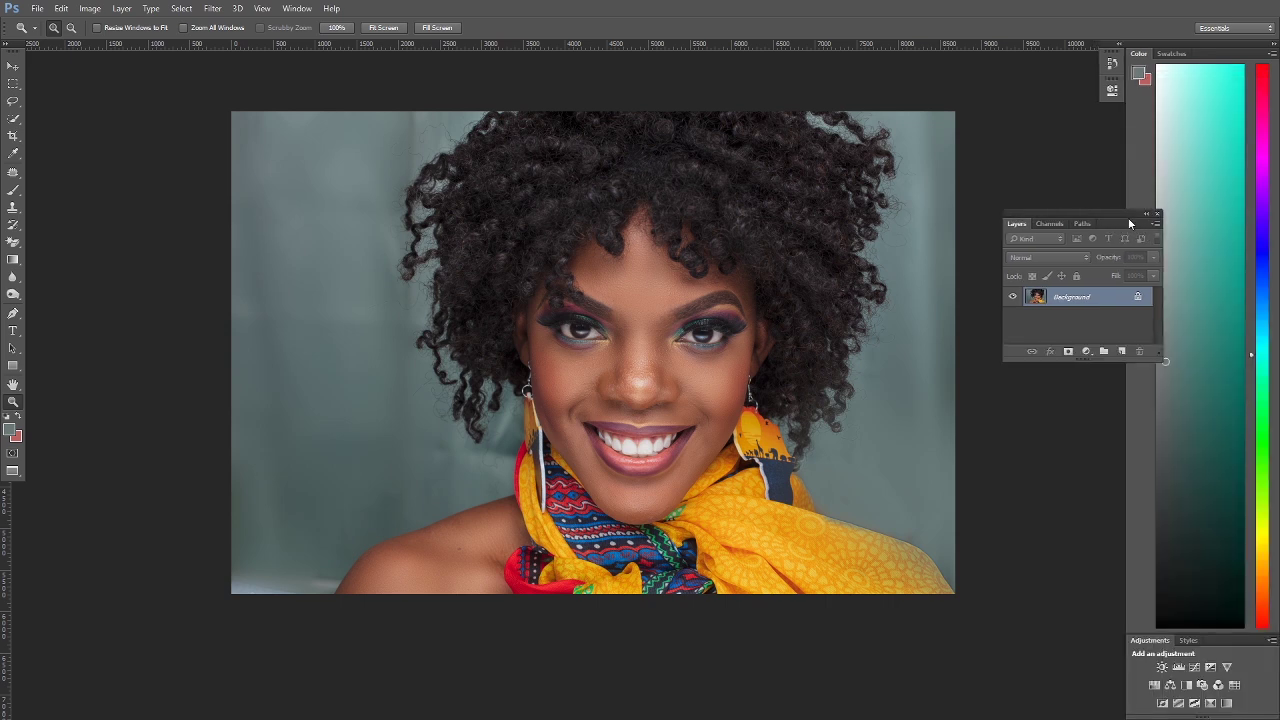
click(1272, 54)
click(1189, 278)
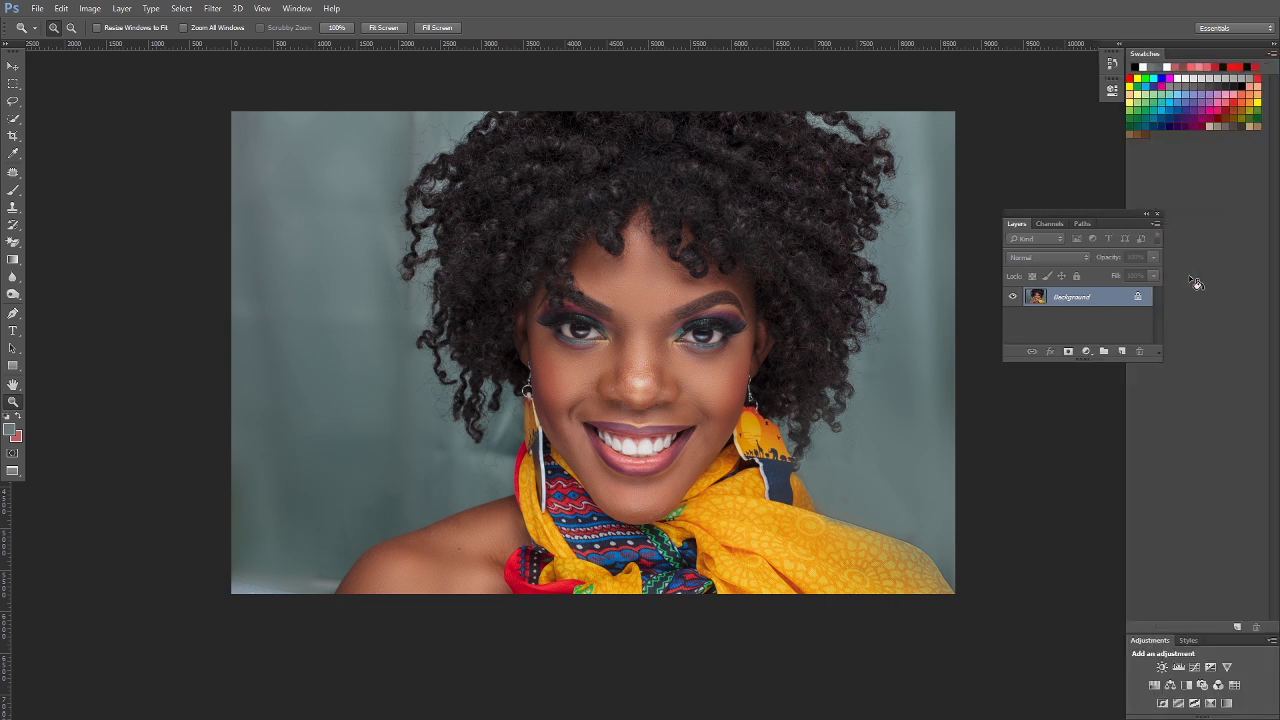
click(1274, 58)
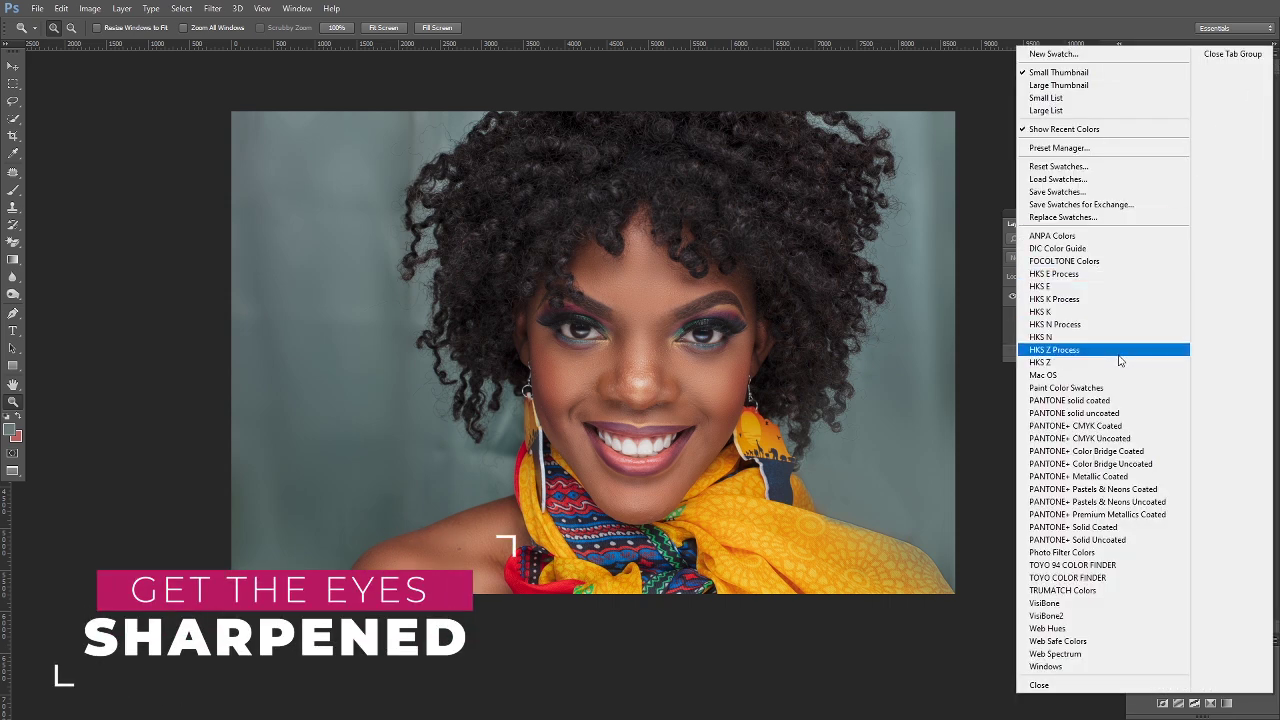
click(1050, 690)
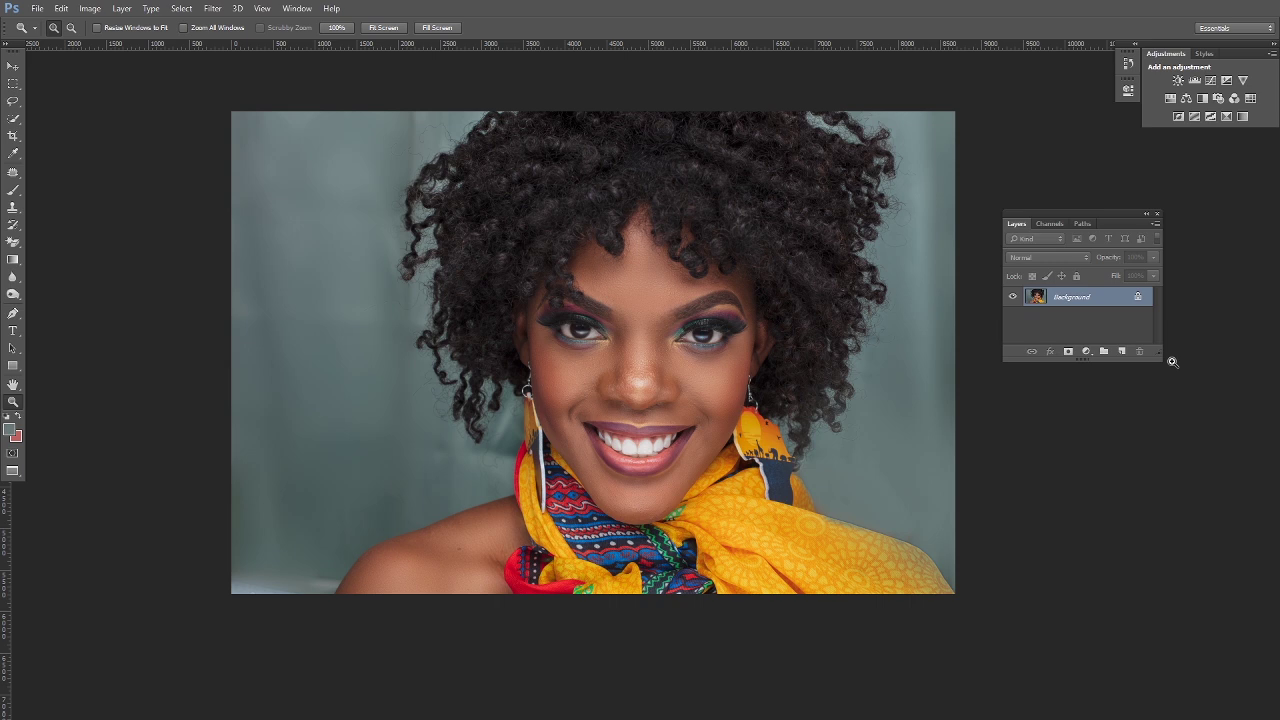
drag(1097, 214, 1184, 194)
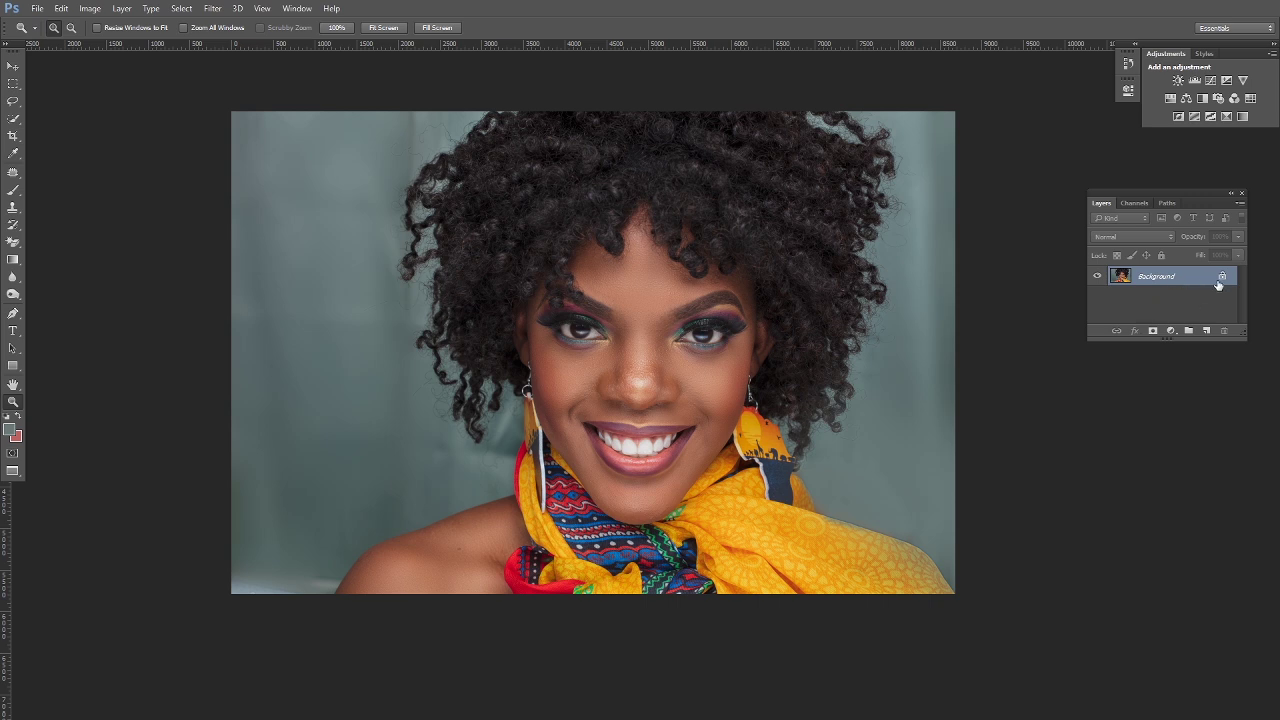
Step: Duplicate the Background layer and set the Lasso tool's feather to 0 px
drag(1206, 280, 1206, 330)
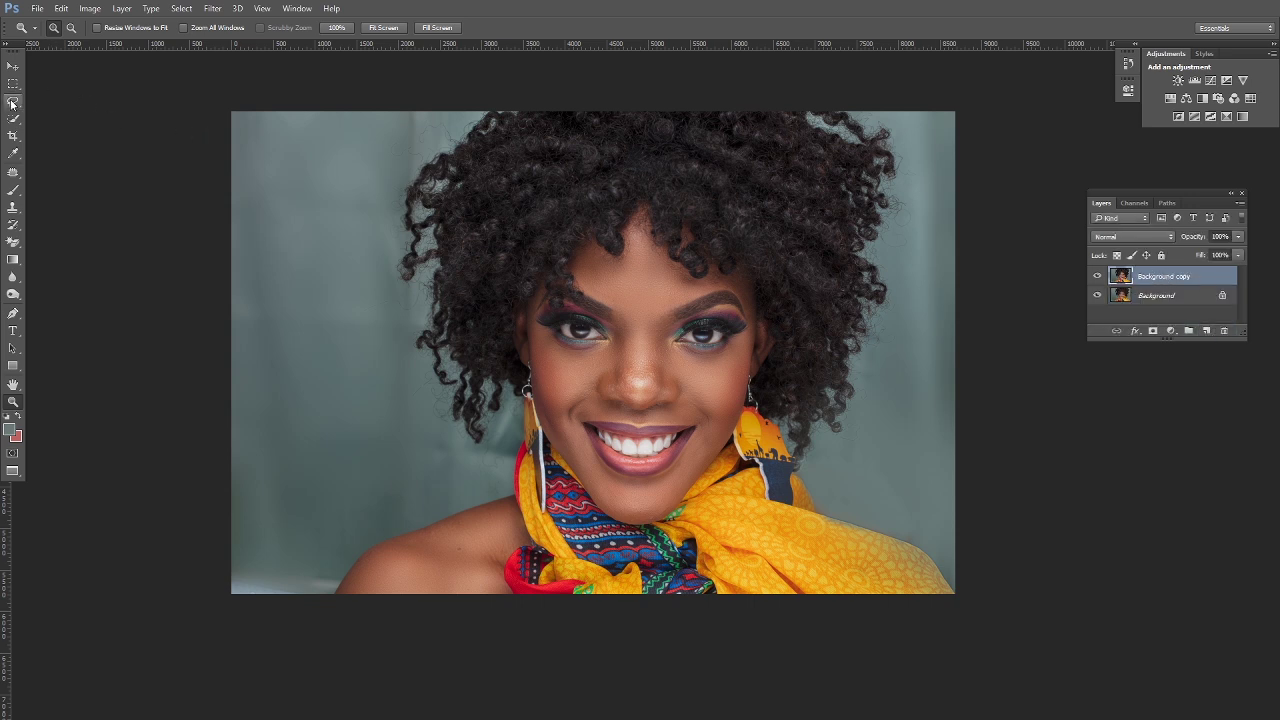
click(12, 102)
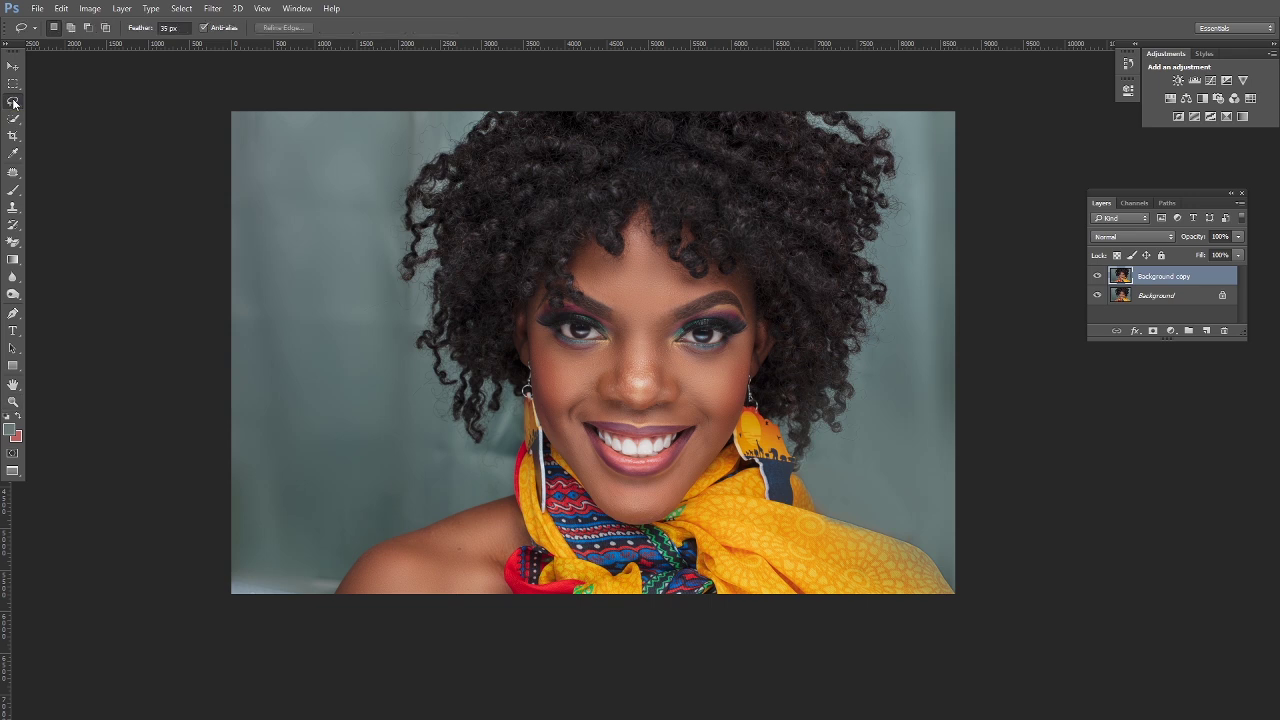
double_click(170, 26)
text(0)
key(Return)
Step: Lasso loosely around both eyes, including the eyebrows, and copy the combined selection to a new layer
mouse_move(706, 281)
mouse_down()
mouse_move(655, 301)
mouse_move(643, 327)
mouse_move(656, 362)
mouse_move(712, 388)
mouse_up()
mouse_move(748, 343)
mouse_down()
mouse_move(750, 296)
mouse_move(733, 278)
mouse_up()
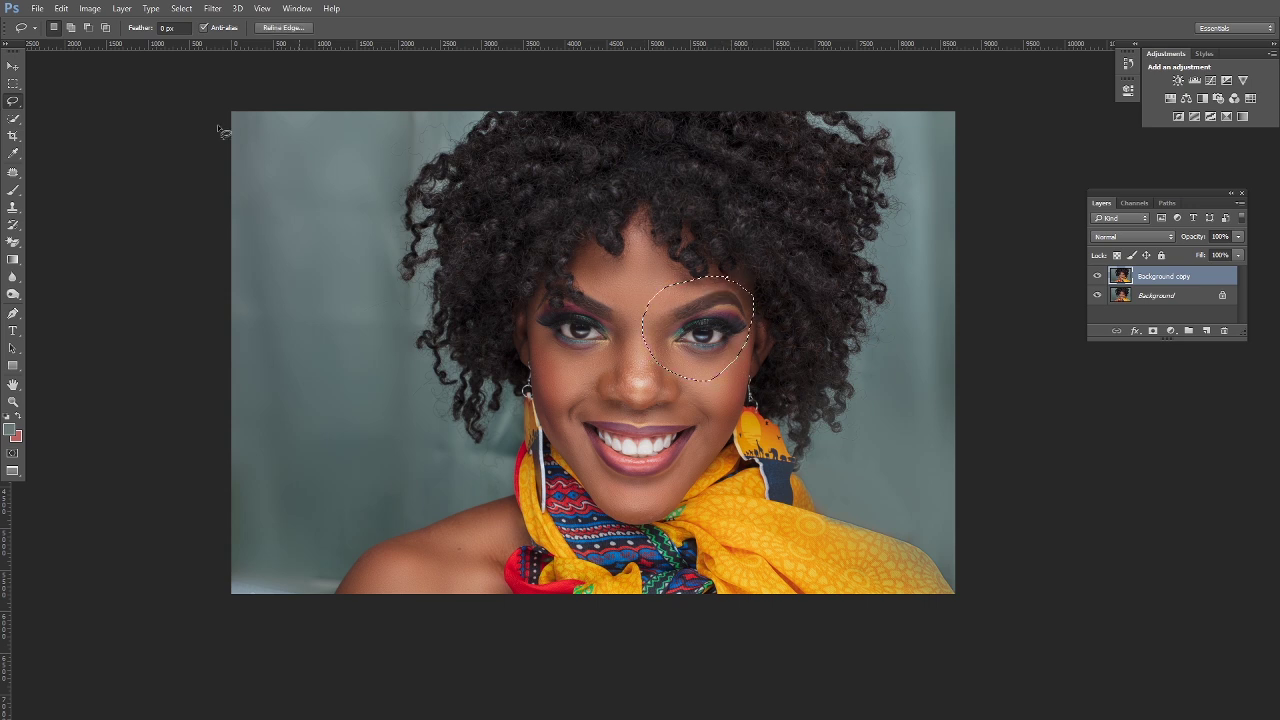
click(71, 28)
mouse_move(603, 282)
mouse_down()
mouse_move(536, 281)
mouse_move(530, 318)
mouse_move(558, 373)
mouse_move(598, 376)
mouse_move(621, 350)
mouse_move(629, 289)
mouse_up()
right_click(635, 280)
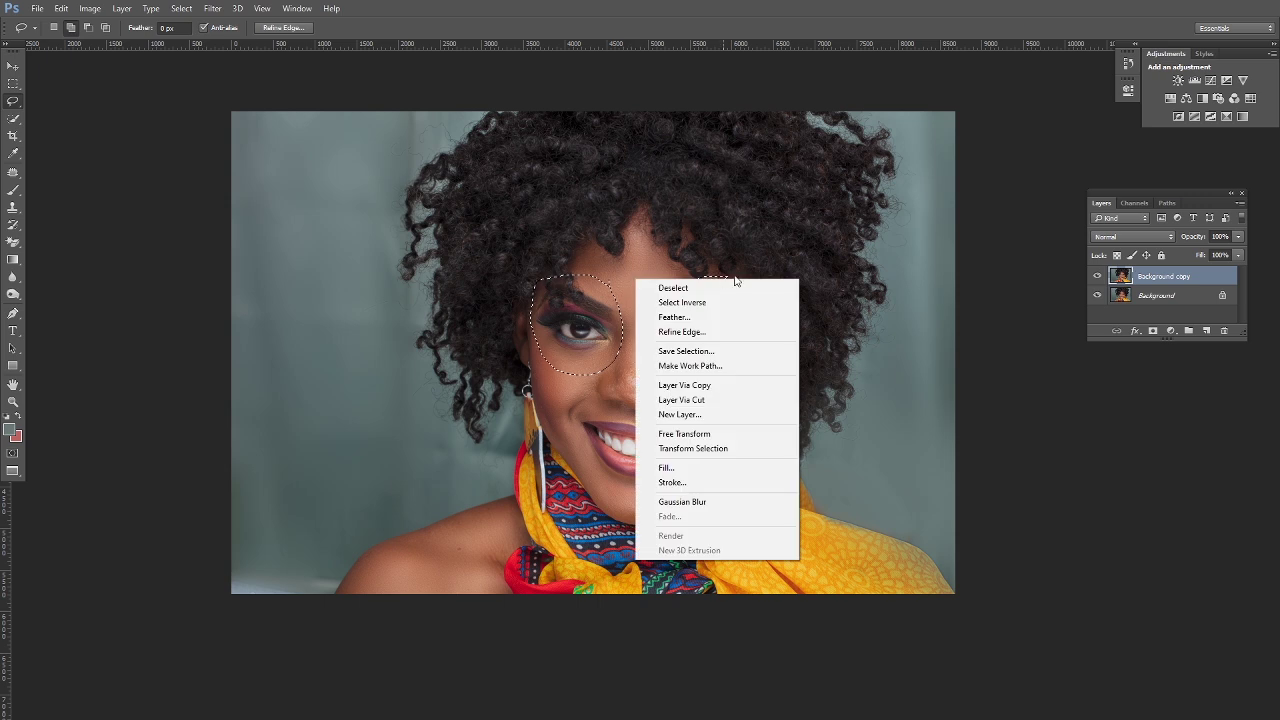
click(704, 389)
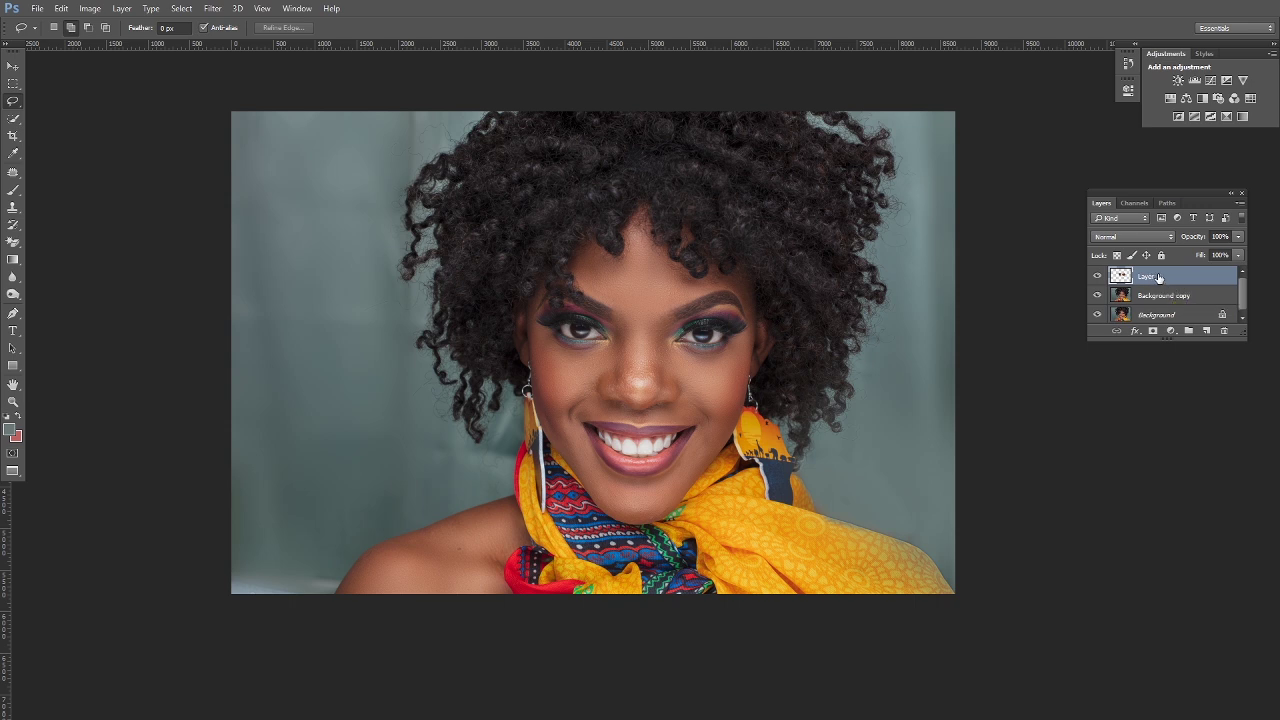
Step: Rename the new layer as eyes and duplicate it
double_click(1151, 277)
text(eyes)
key(Return)
drag(1199, 277, 1206, 331)
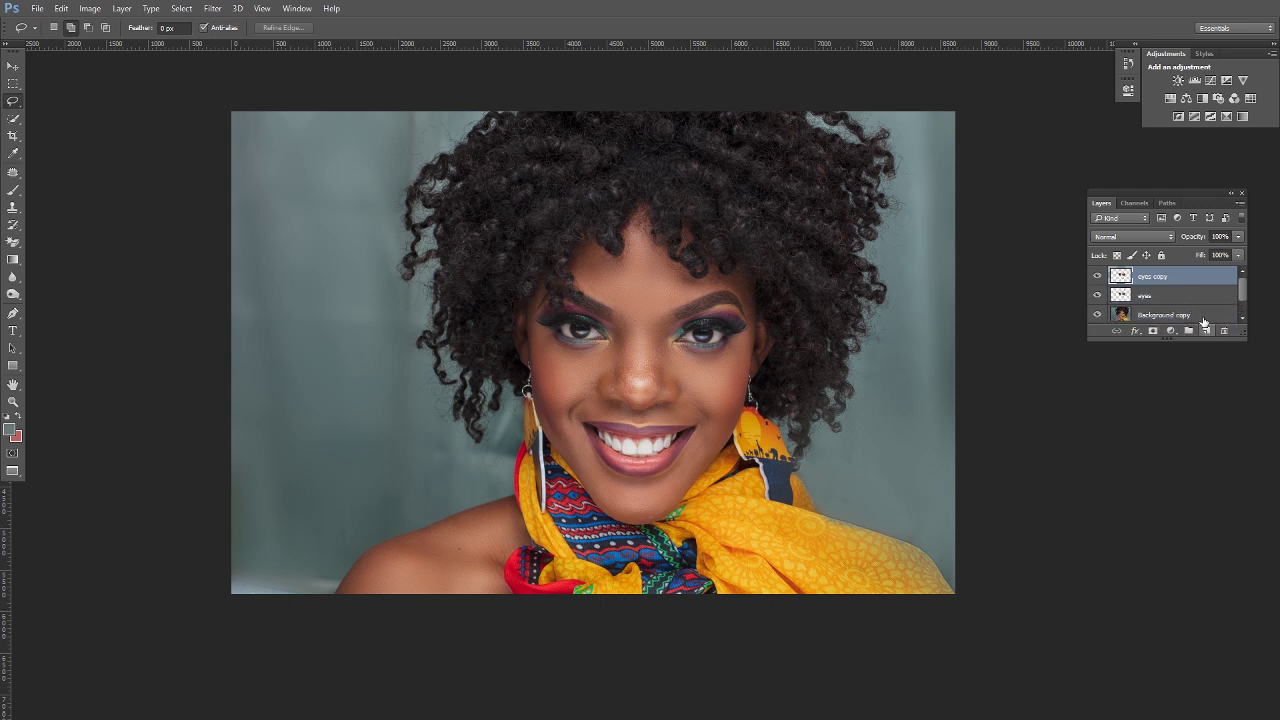
Step: Hide the duplicated eyes layer and rename the original eyes layer as eyes lower
click(1098, 276)
click(1165, 296)
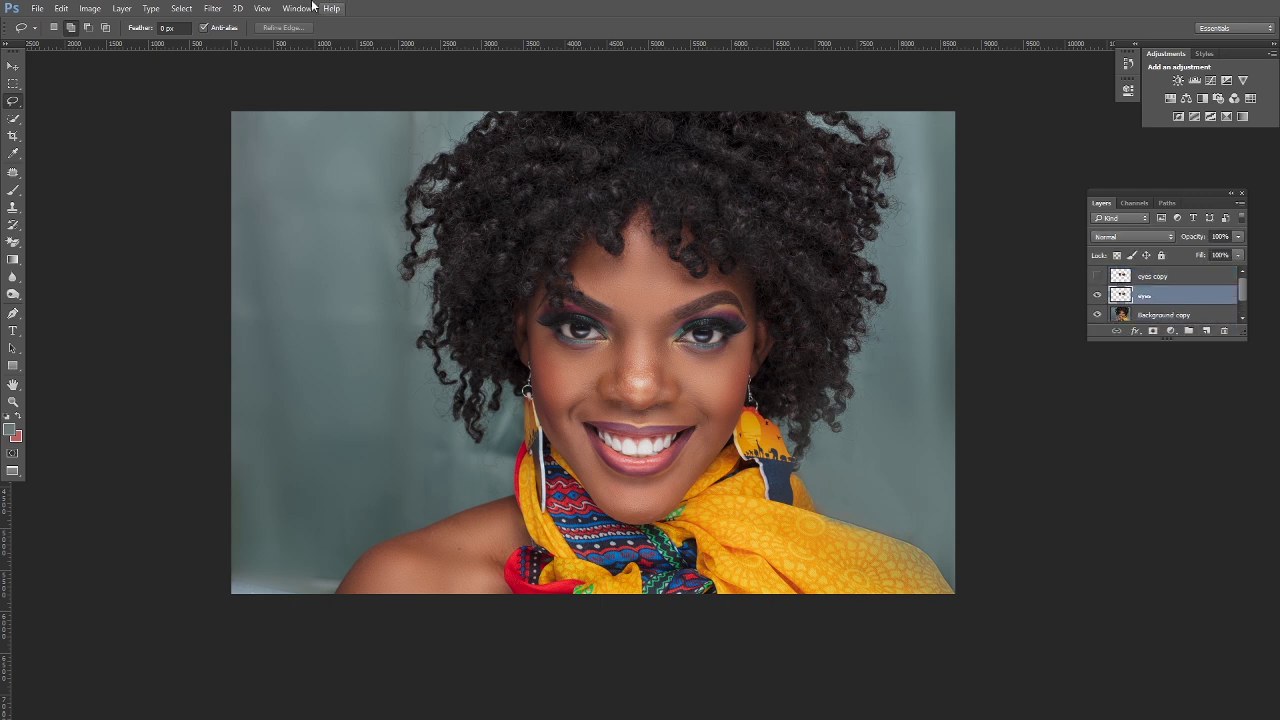
click(1097, 276)
click(1099, 276)
double_click(1145, 296)
click(1169, 297)
key(Return)
Step: Rename the hidden eyes copy layer as eyes upper
click(1151, 278)
double_click(1152, 278)
click(1158, 277)
drag(1157, 276, 1196, 277)
text(upper)
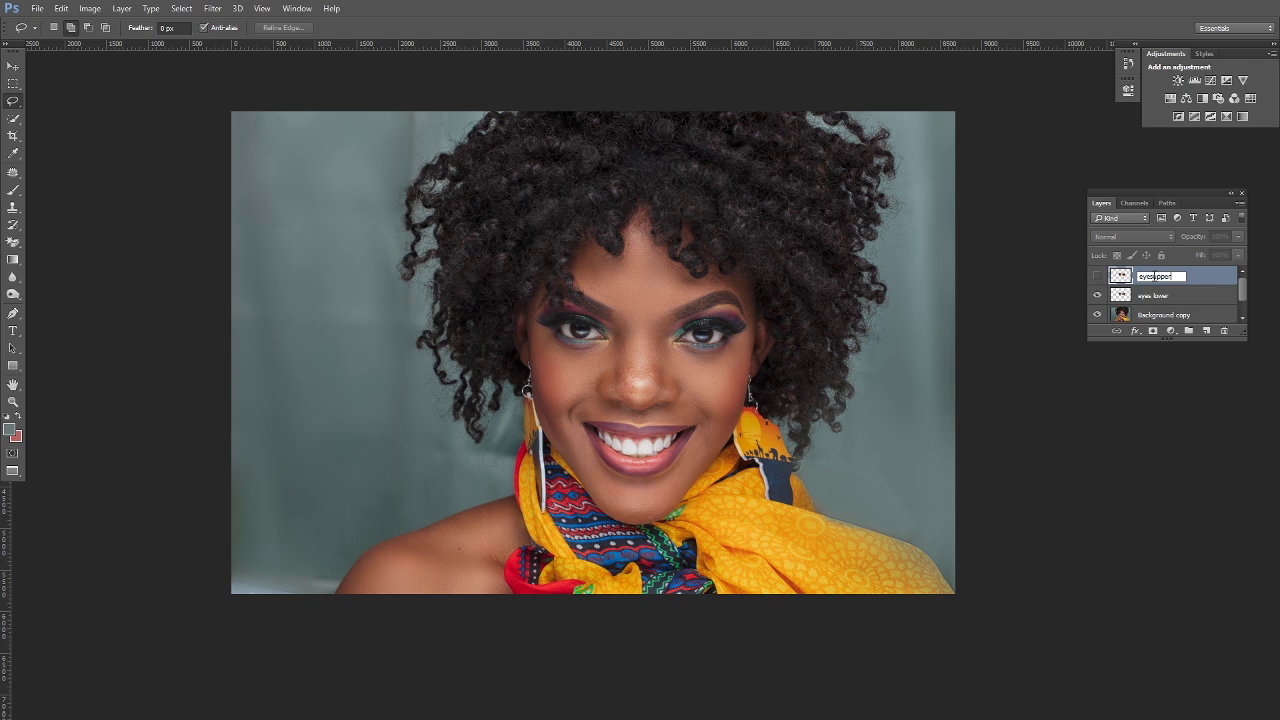
Step: Apply a Gaussian Blur with a small radius to the eyes lower layer, softening only the fine detail
click(1165, 299)
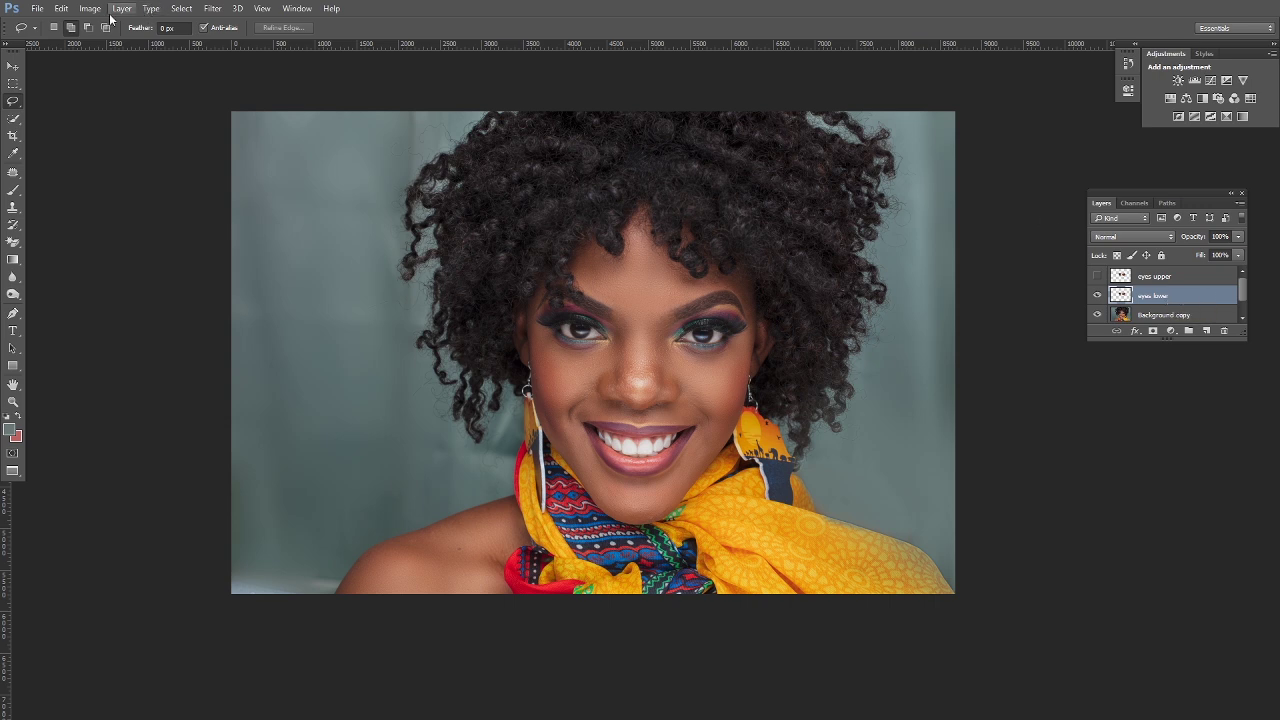
click(212, 8)
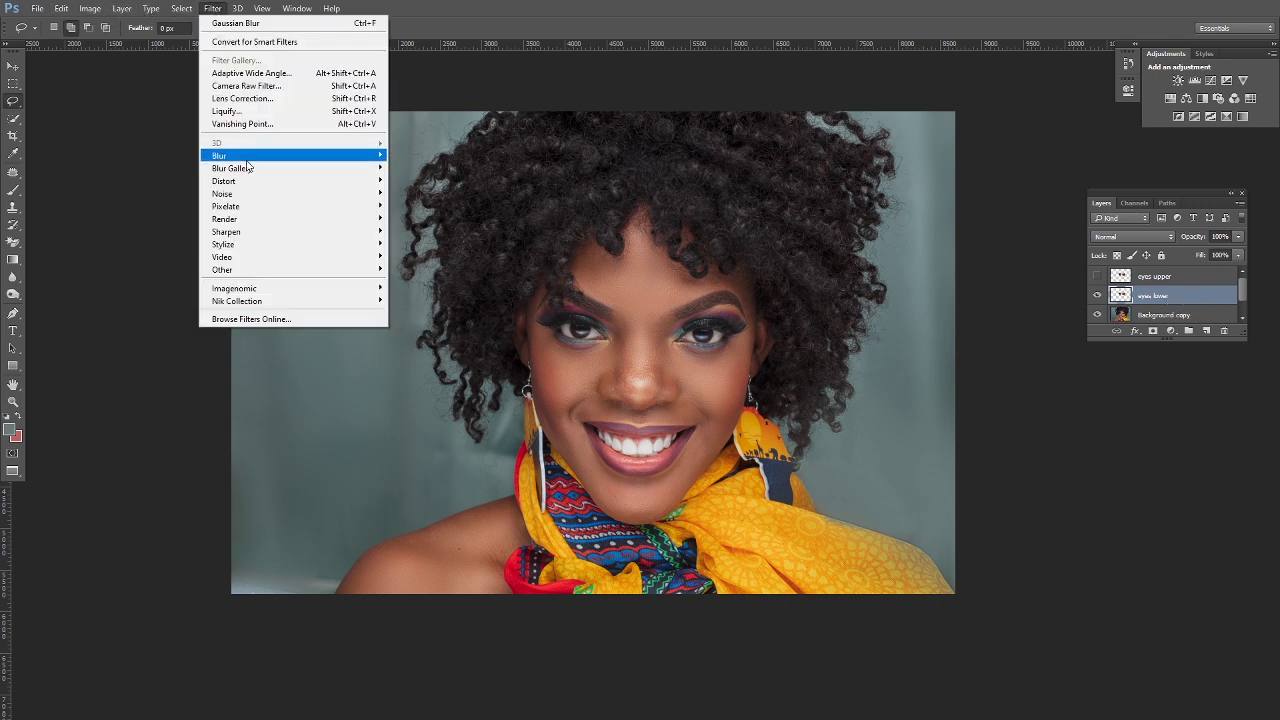
mouse_move(265, 228)
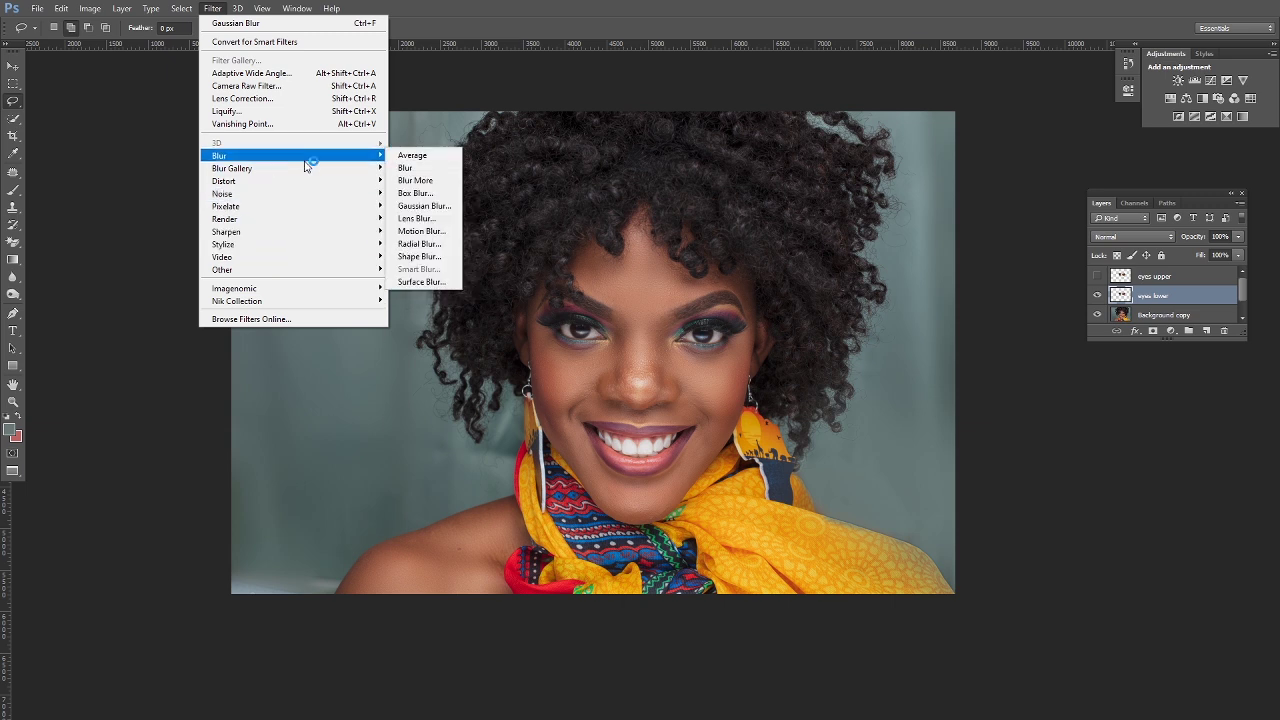
mouse_move(349, 163)
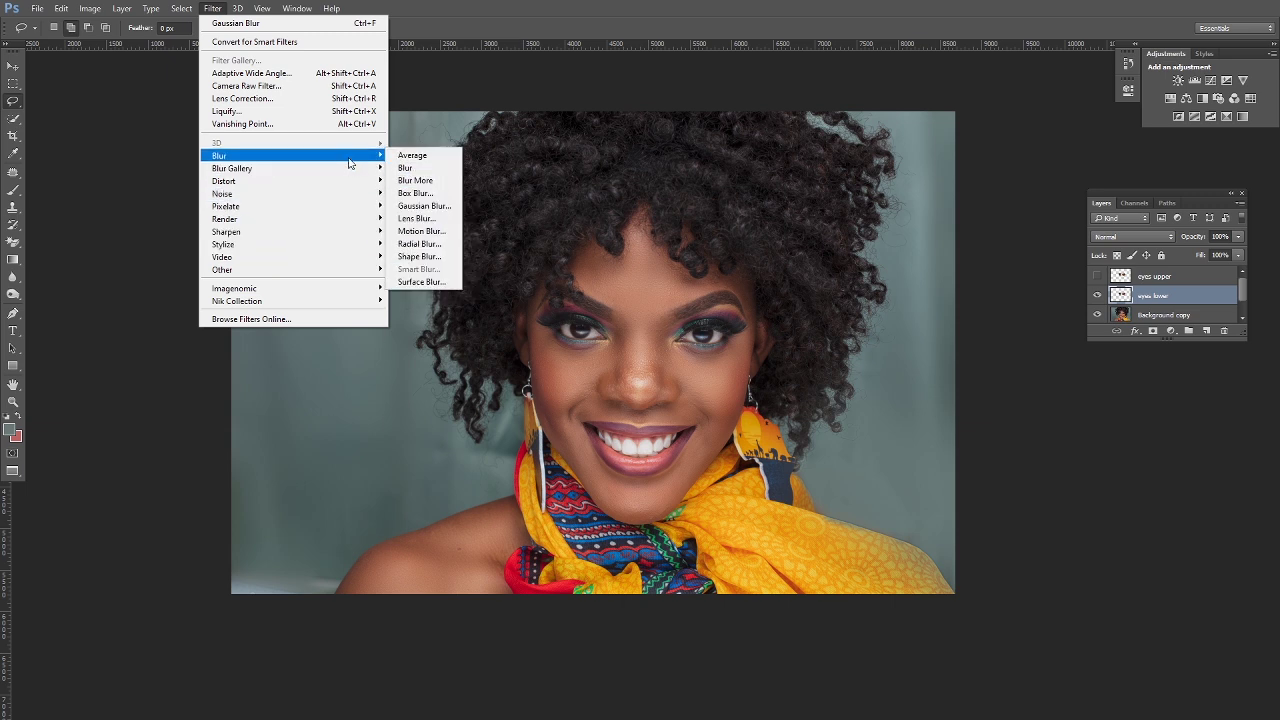
click(427, 206)
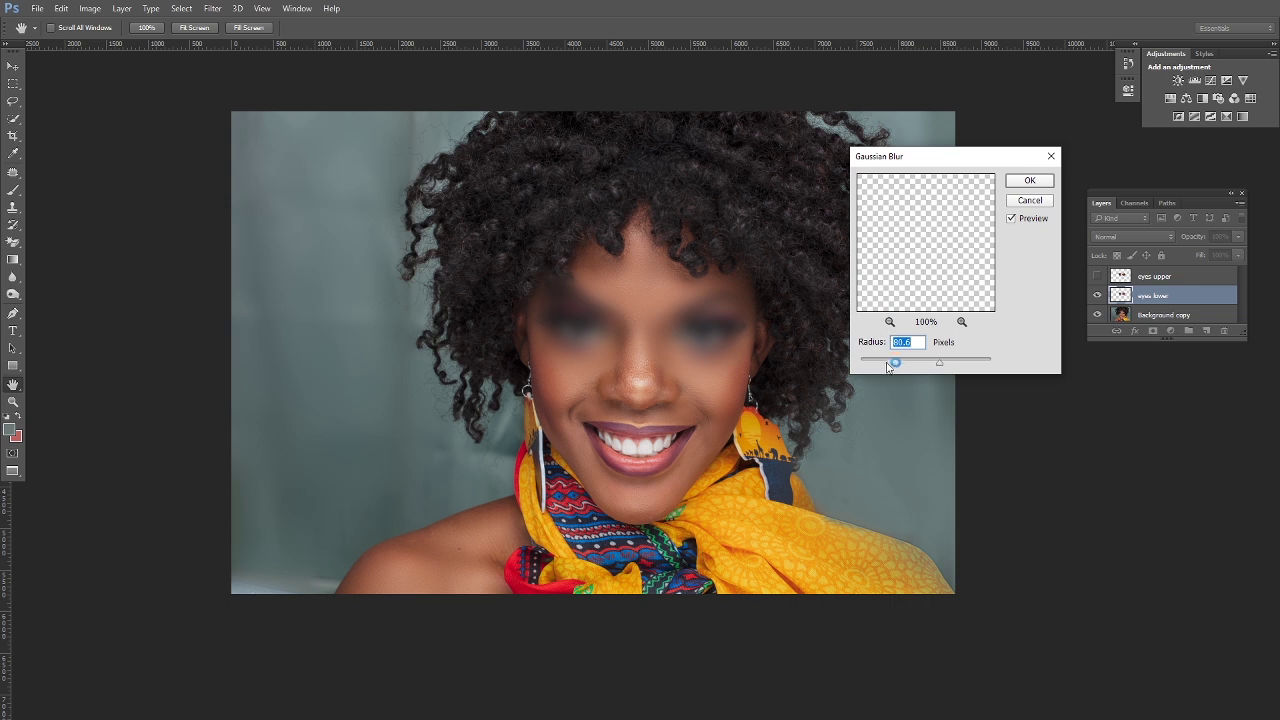
drag(937, 366, 822, 359)
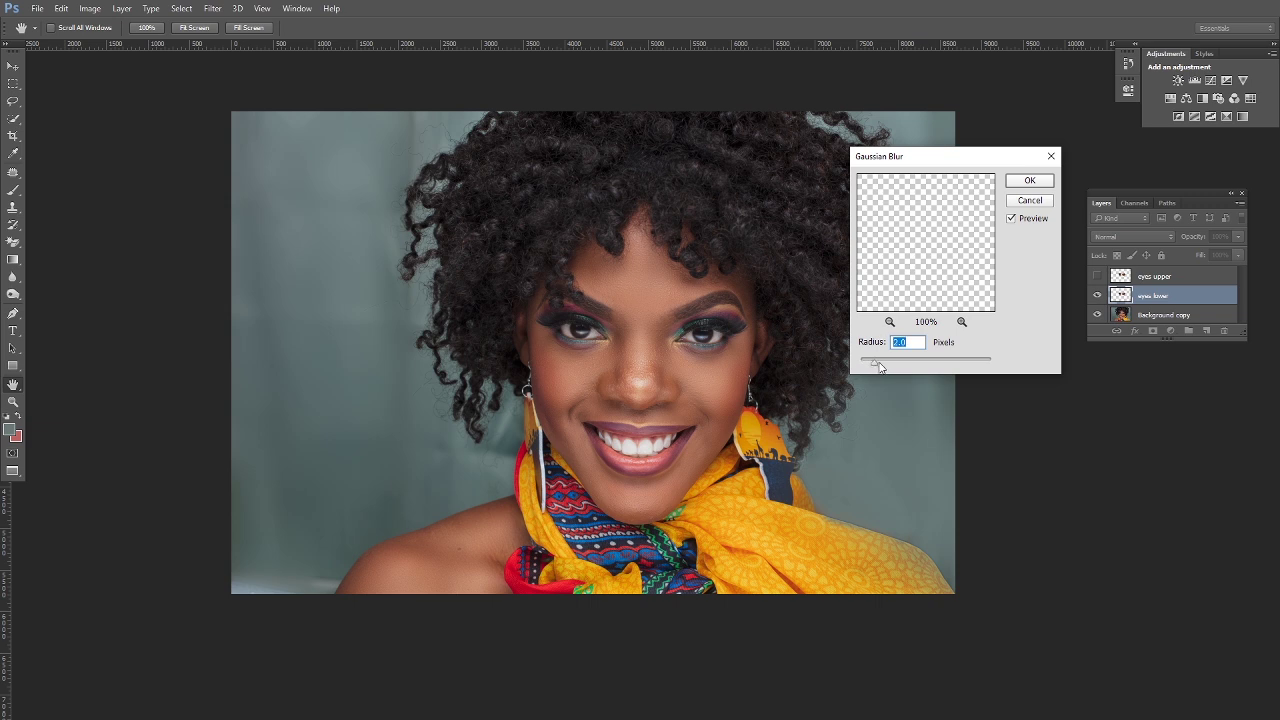
drag(884, 366, 893, 367)
drag(897, 367, 900, 367)
drag(900, 366, 906, 367)
click(1021, 185)
click(1021, 185)
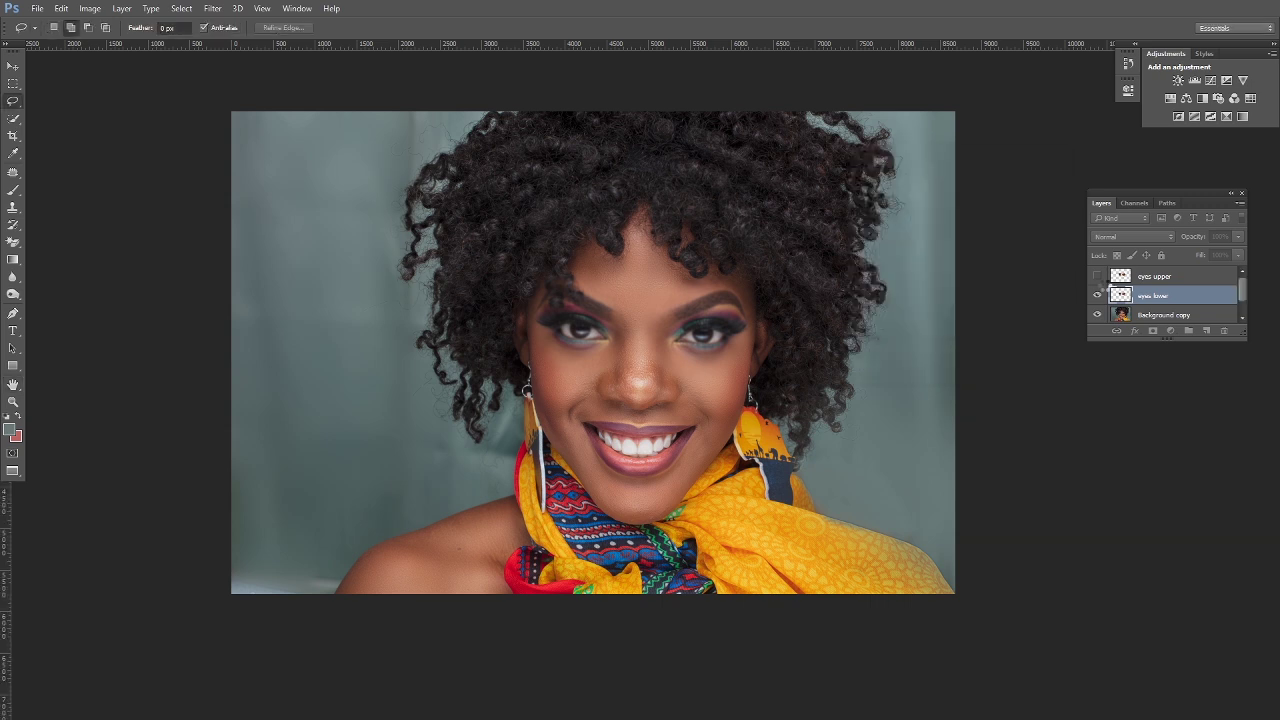
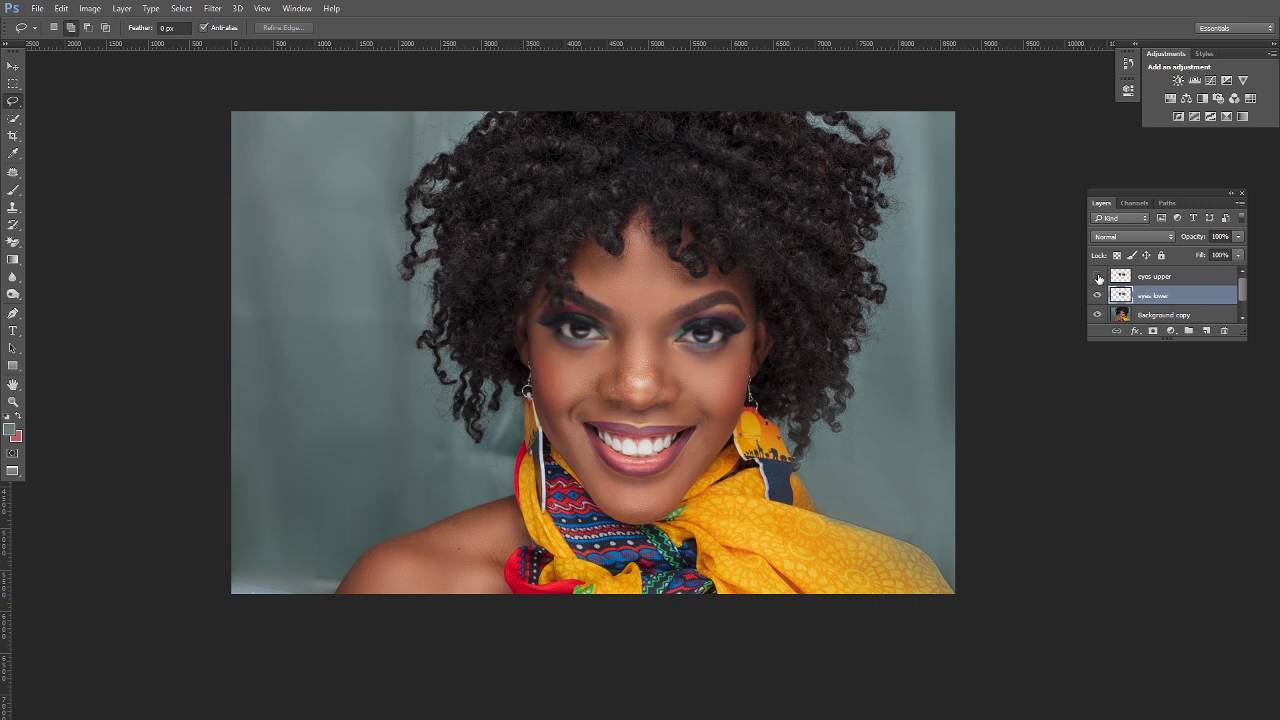
Step: Use Apply Image on eyes upper with eyes lower as source, Subtract blending, scale 2 and offset 128, and set its layer blend mode to Linear Light
click(1177, 278)
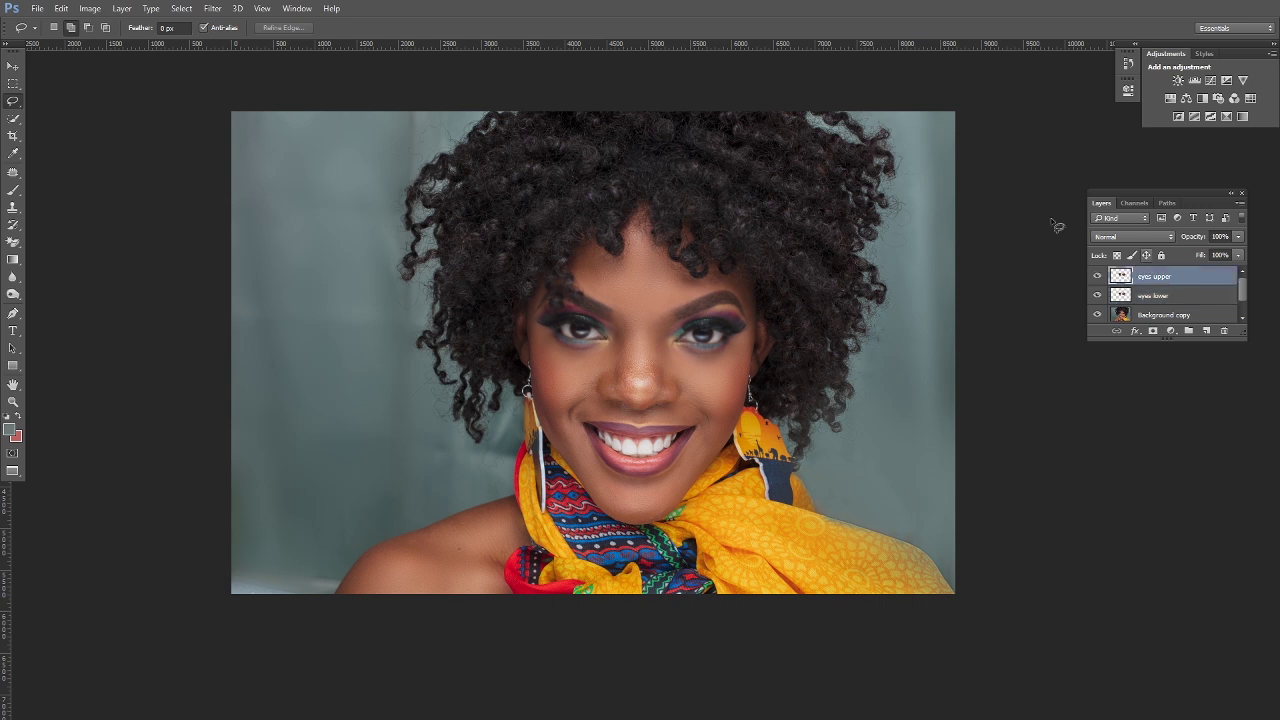
click(92, 10)
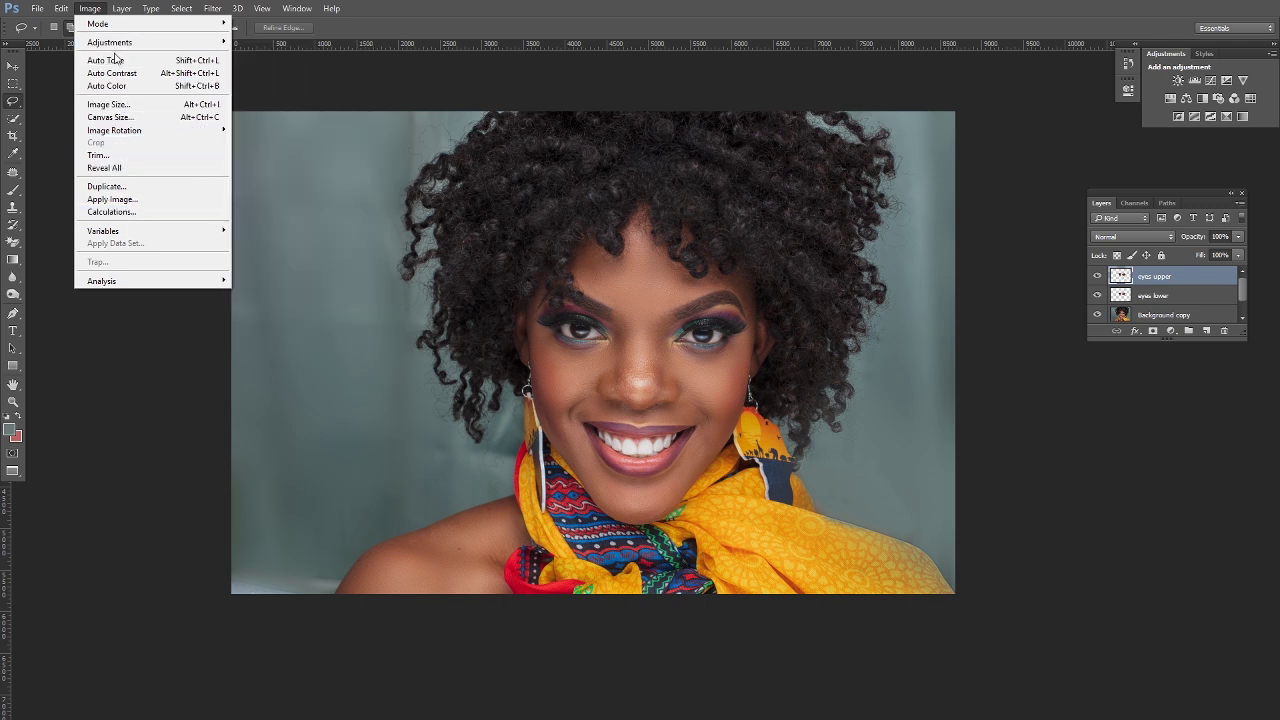
click(125, 199)
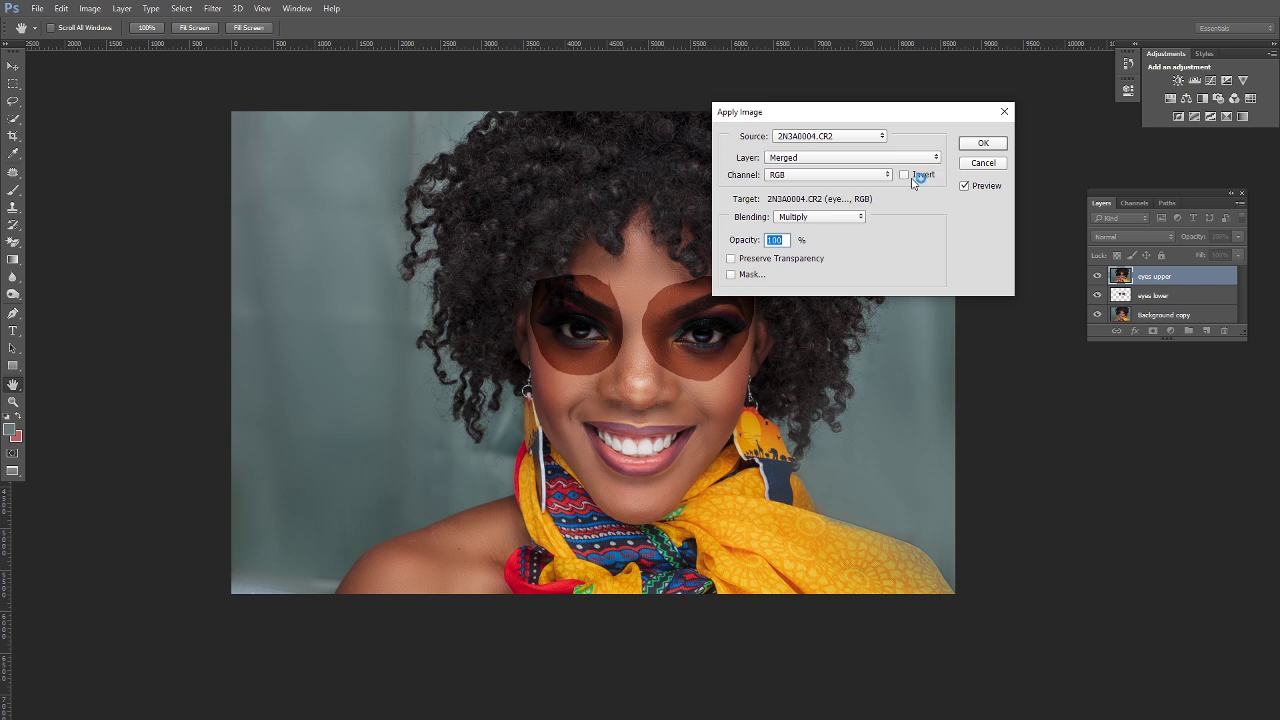
click(936, 161)
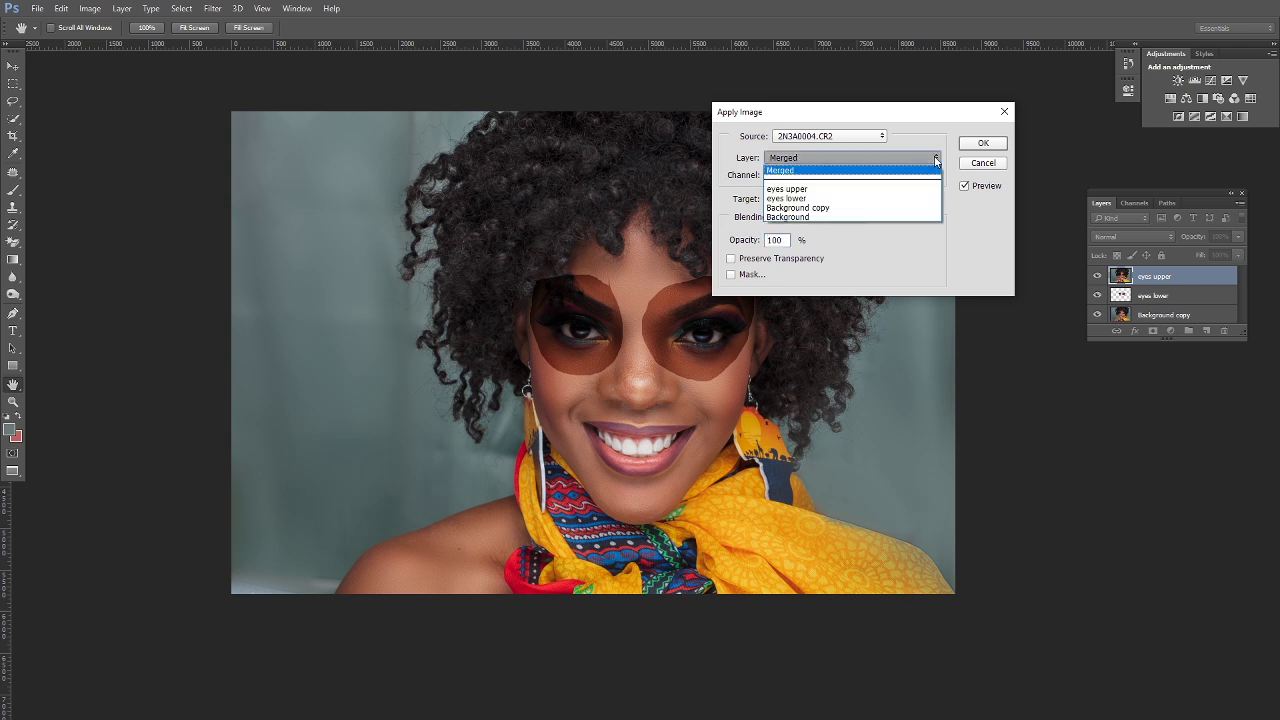
click(797, 203)
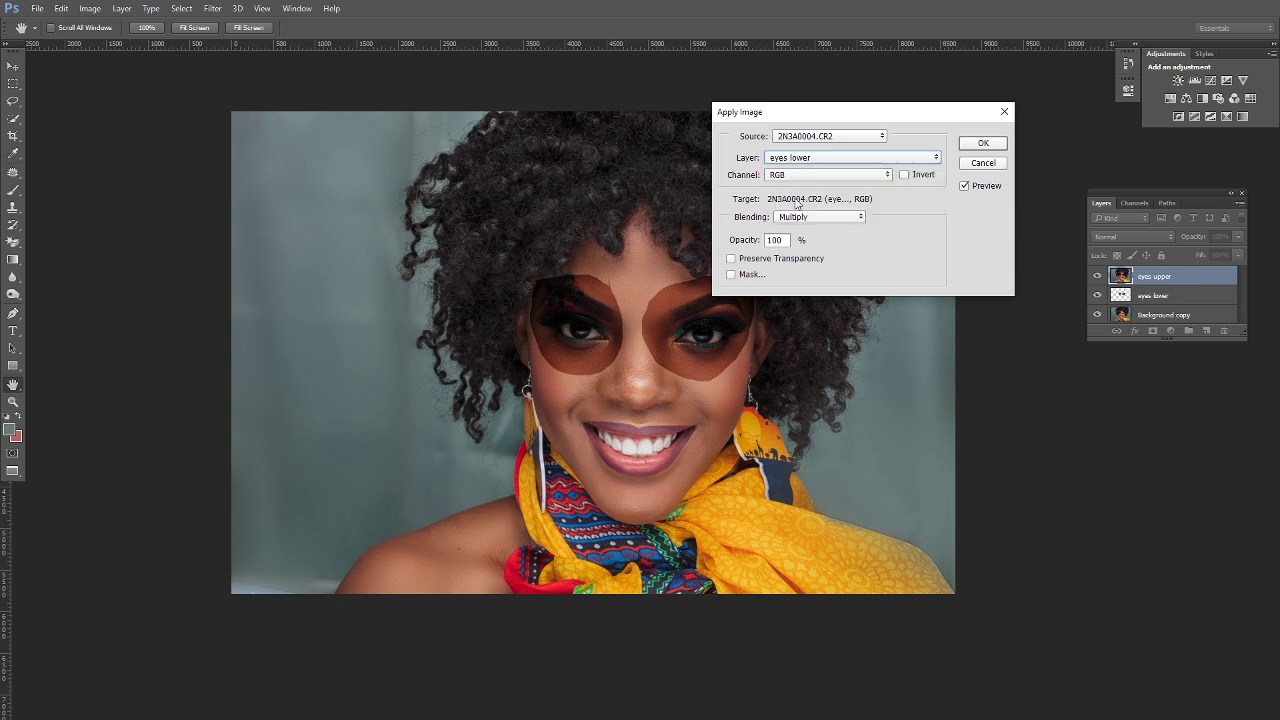
click(861, 219)
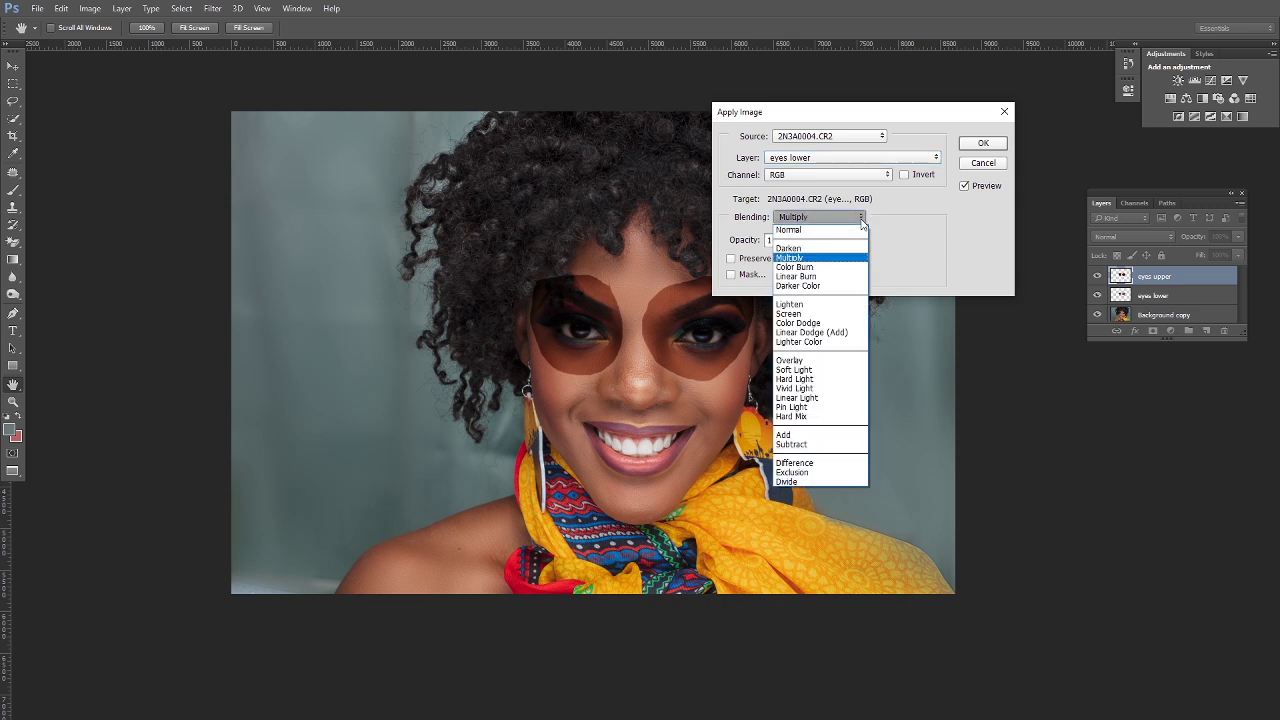
click(815, 444)
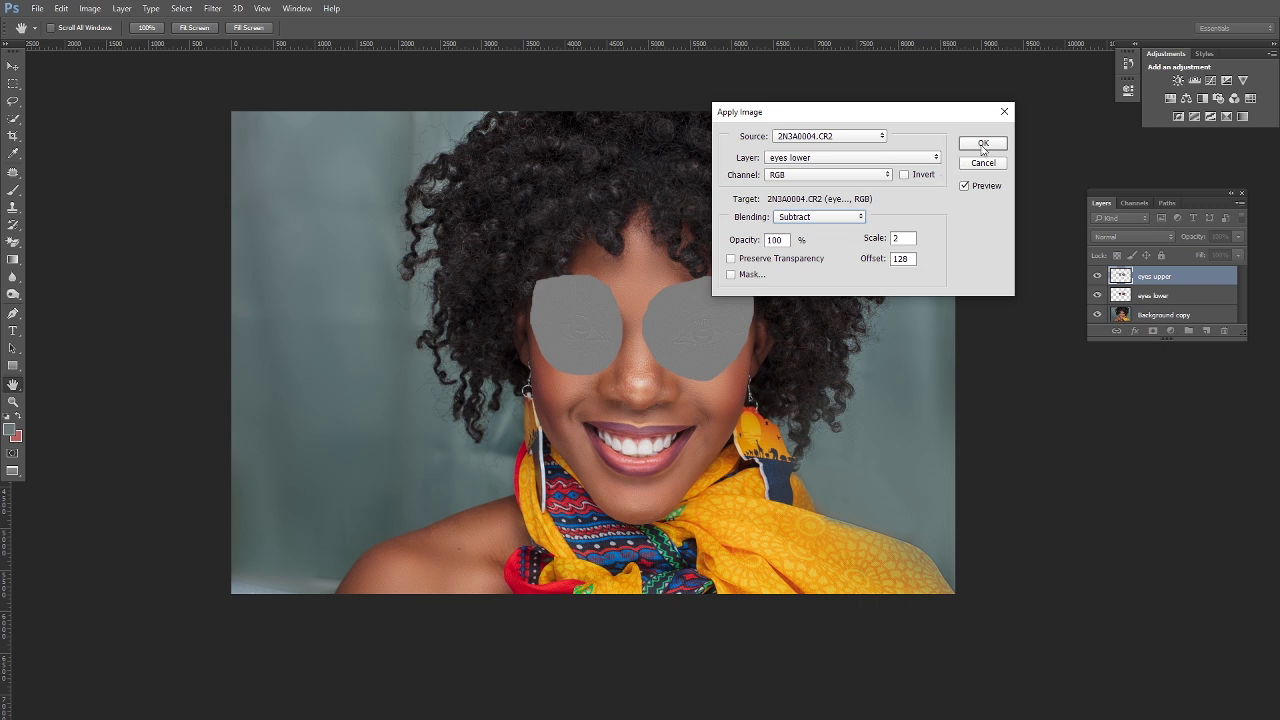
click(983, 144)
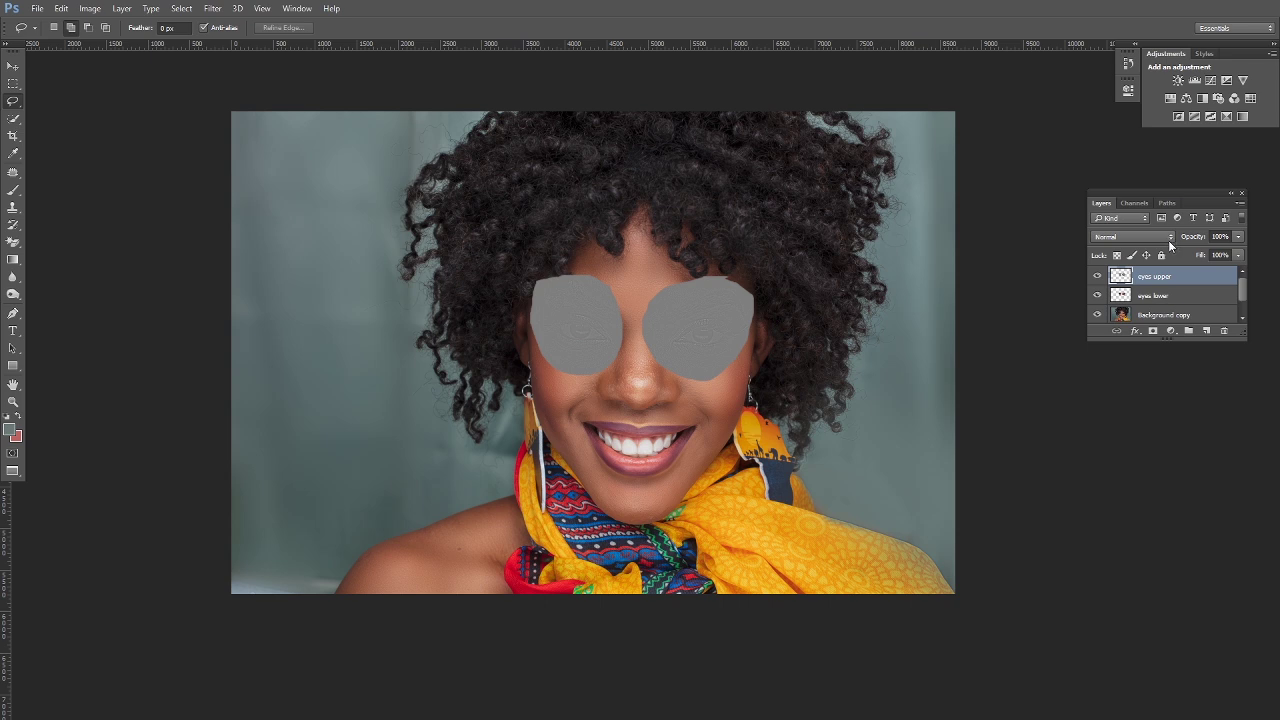
click(1170, 238)
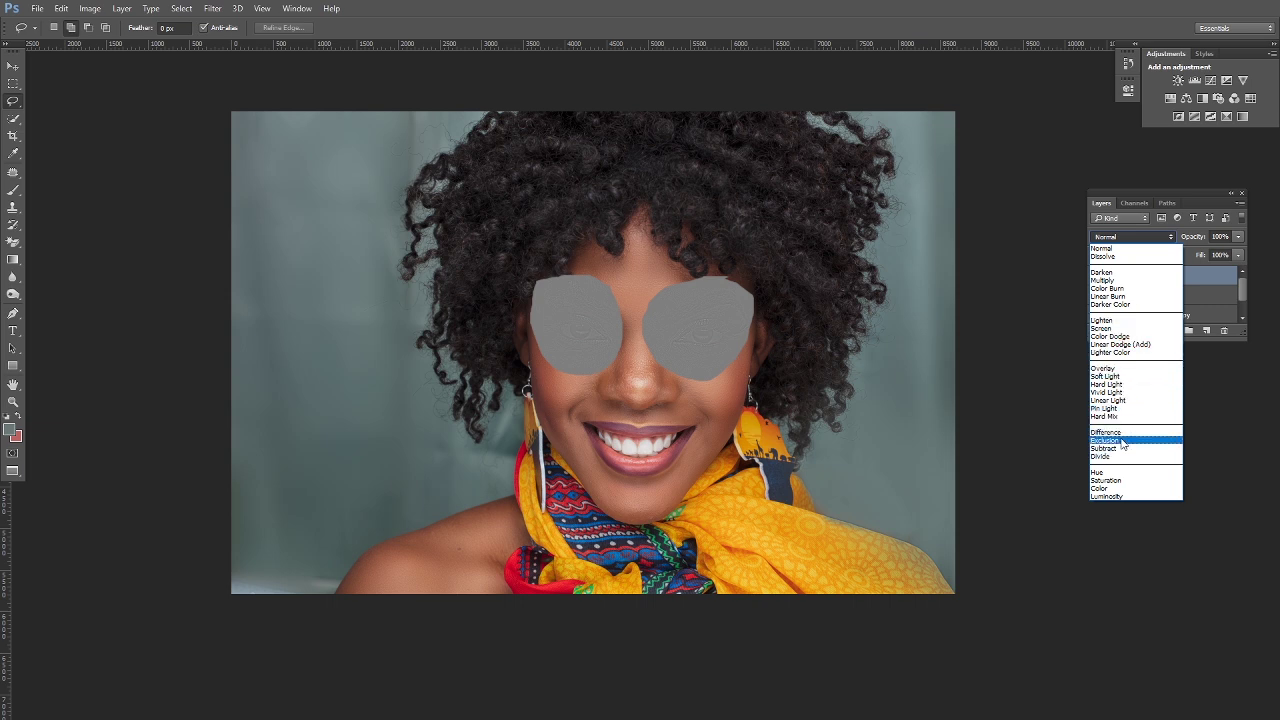
click(1118, 401)
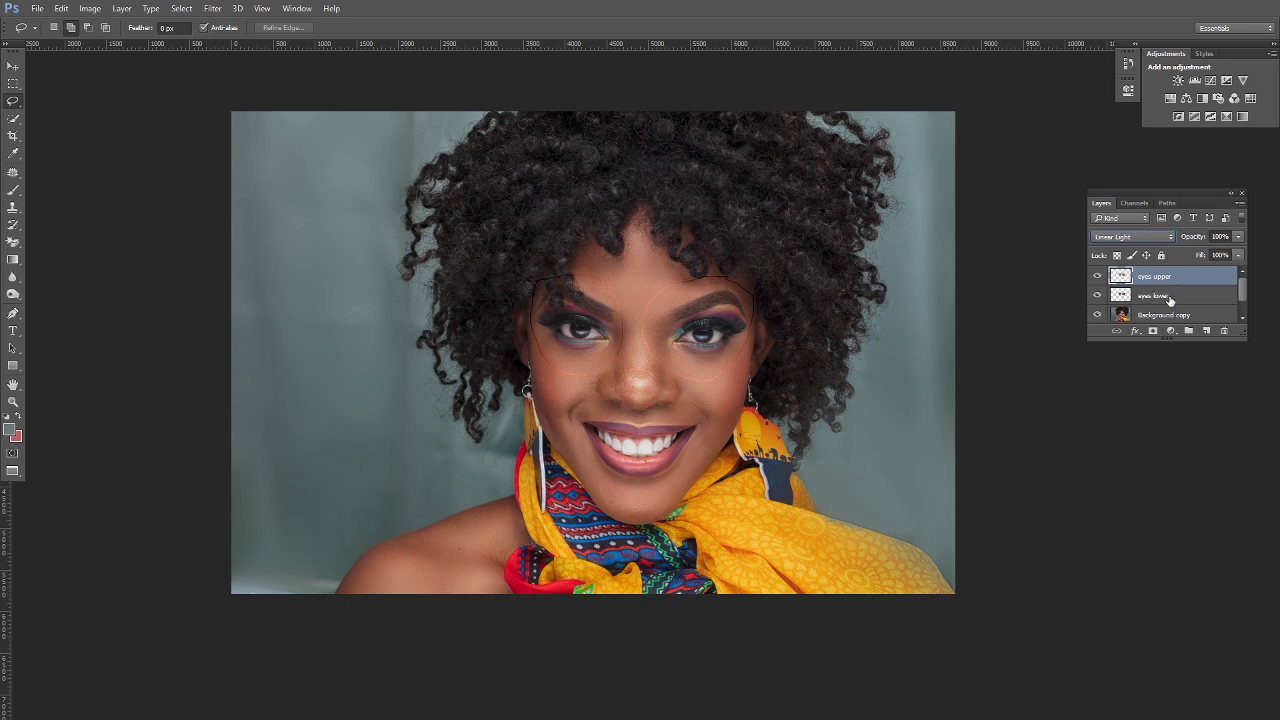
Step: Reduce the eyes lower layer's opacity to strengthen the sharpening and compare the eyes with the eyes upper layer hidden and shown
click(13, 401)
click(676, 288)
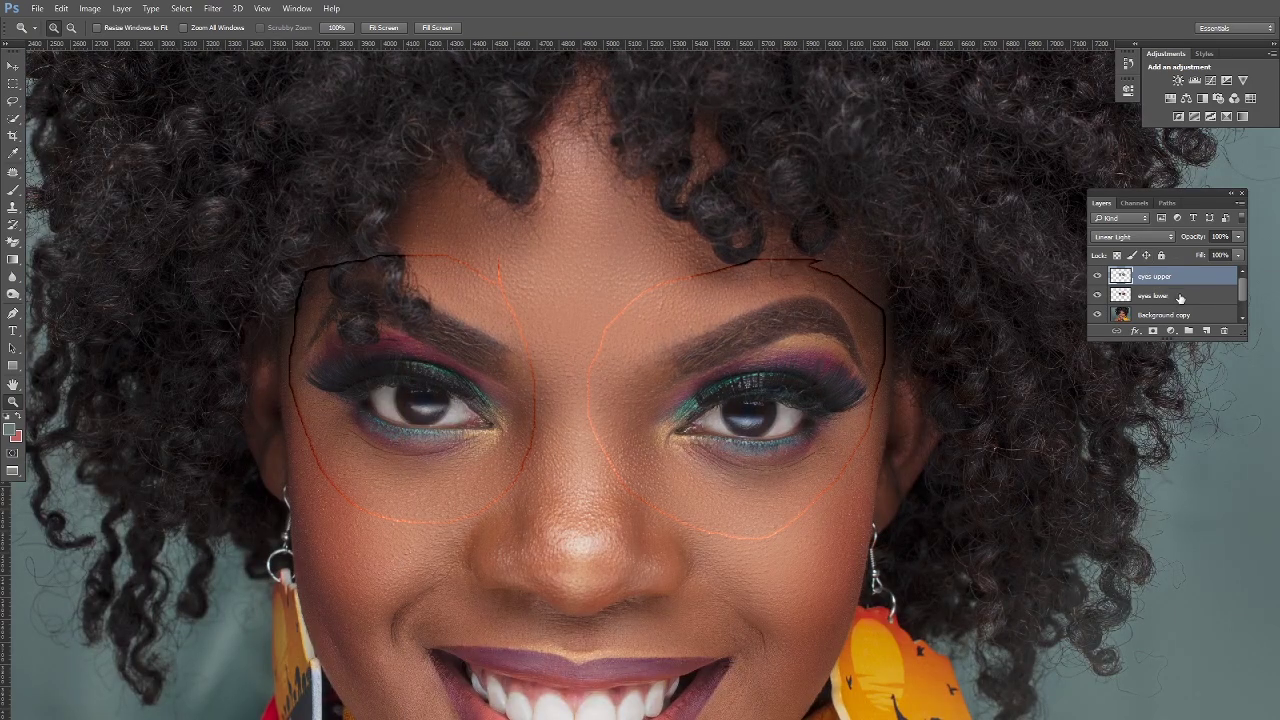
click(1174, 296)
click(1238, 238)
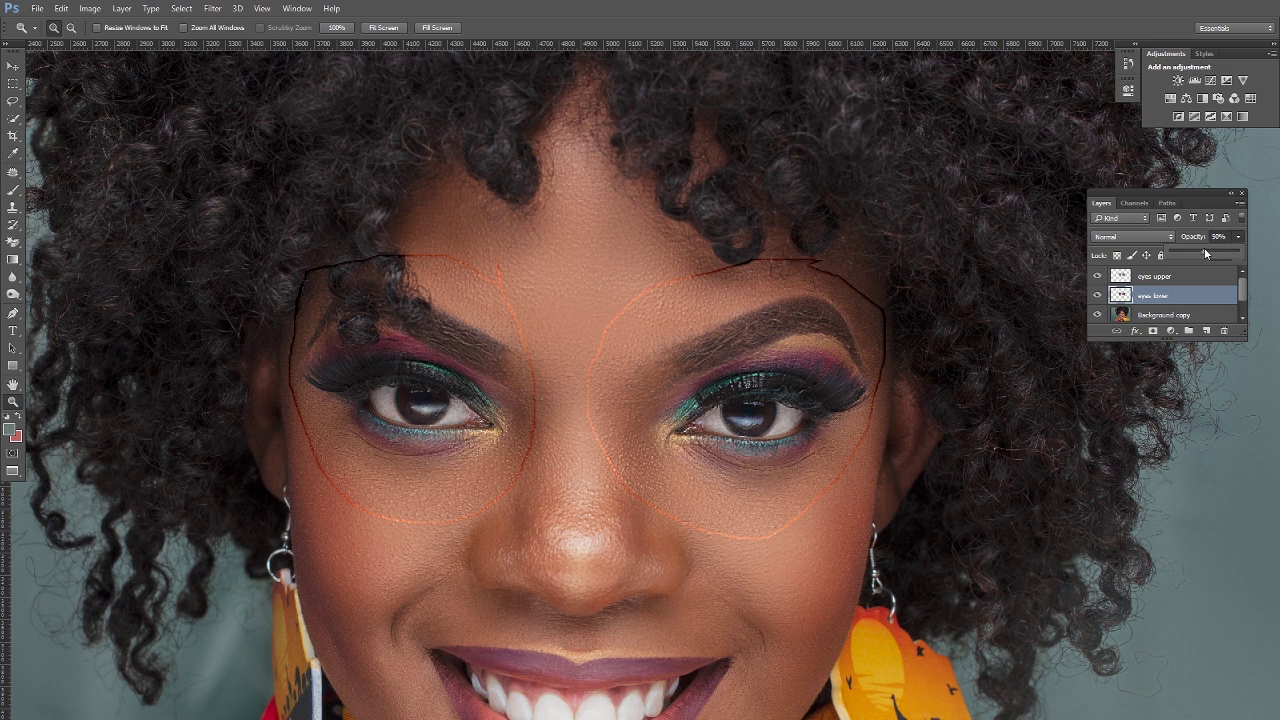
drag(1205, 253, 1157, 256)
click(1099, 279)
click(1099, 279)
click(1099, 279)
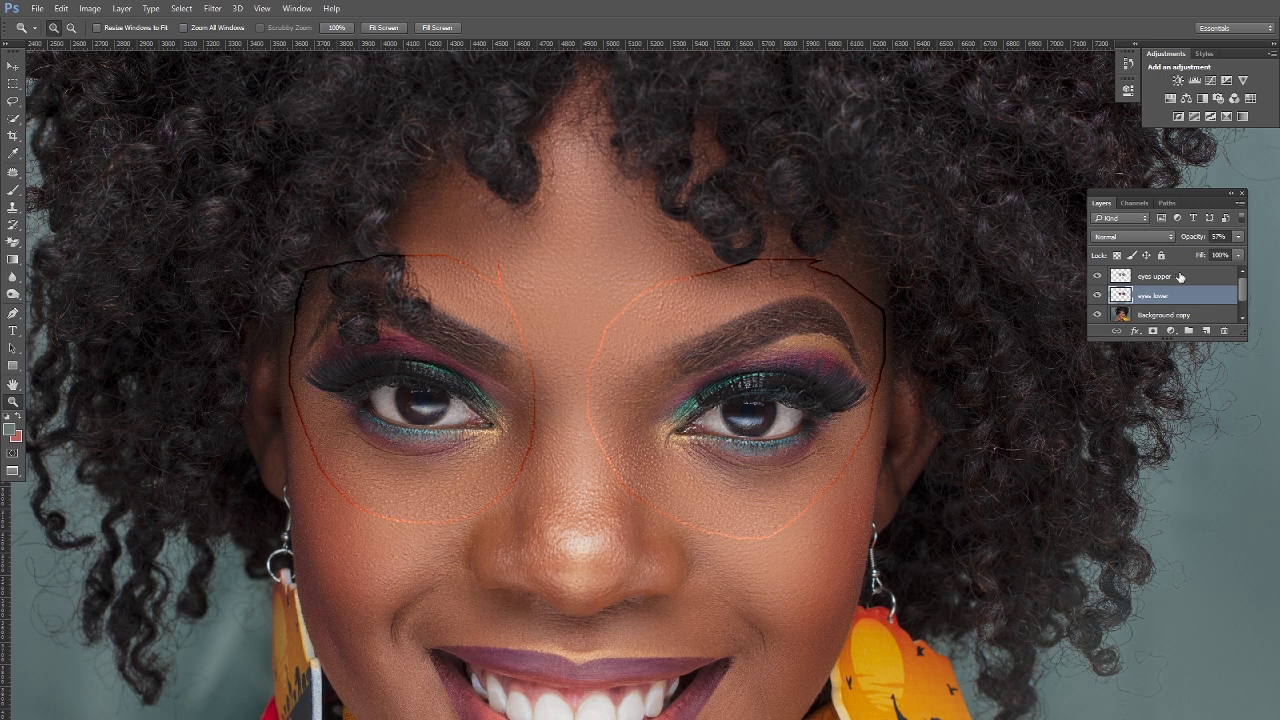
Step: Group the eyes upper and eyes lower layers and name the group eyes
ctrl+click(1180, 277)
click(1190, 332)
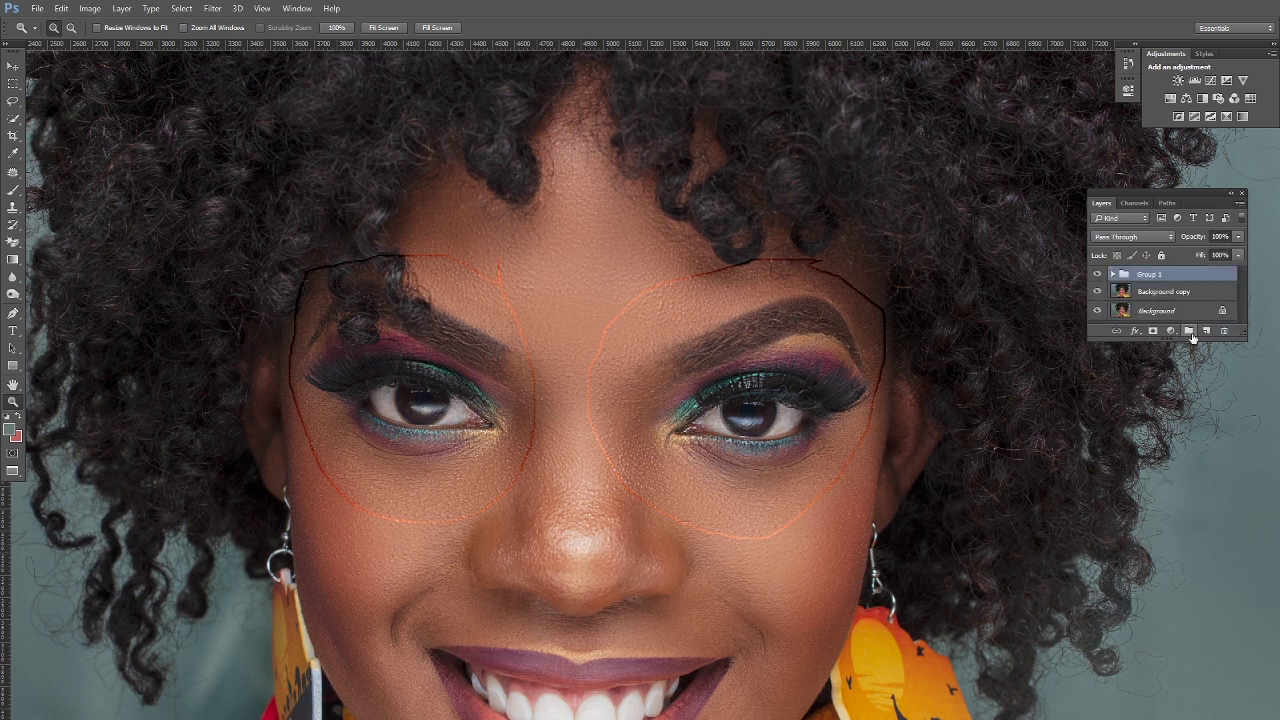
double_click(1152, 274)
text(eyes)
key(Return)
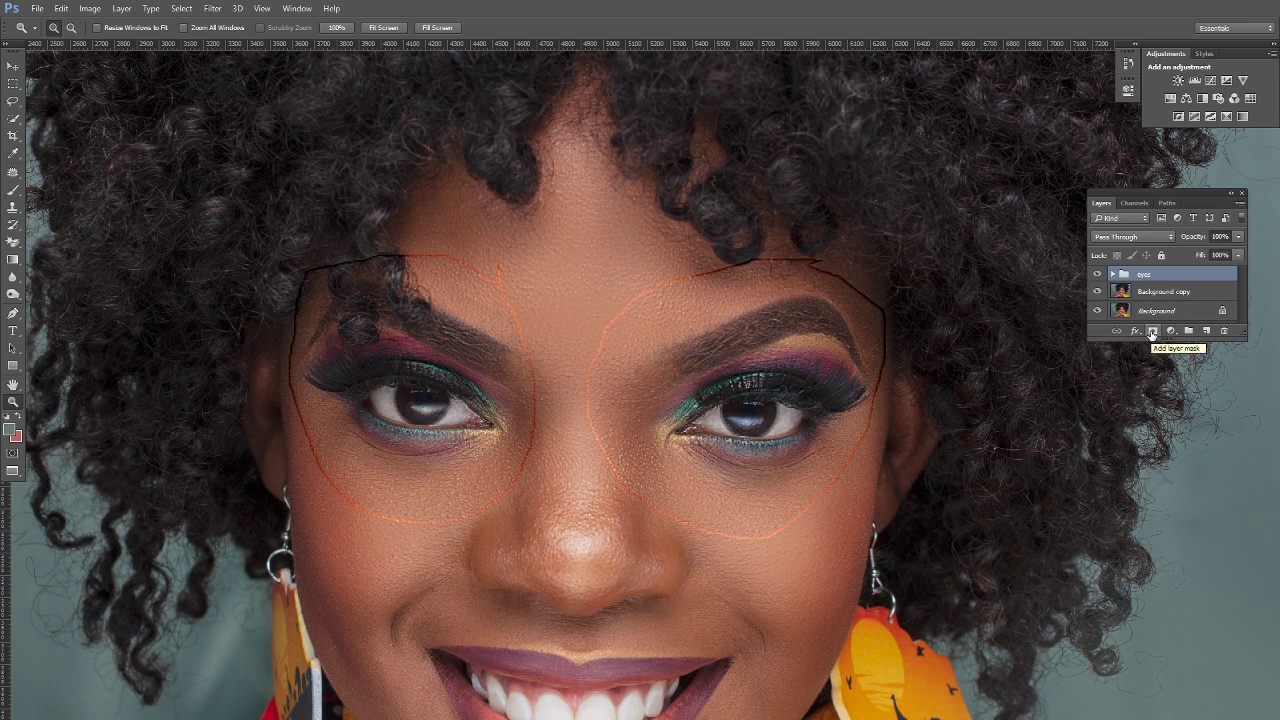
Step: Add a layer mask to the eyes group and paint out the outlines around both eyes with a soft black brush of about 201 px
click(1152, 333)
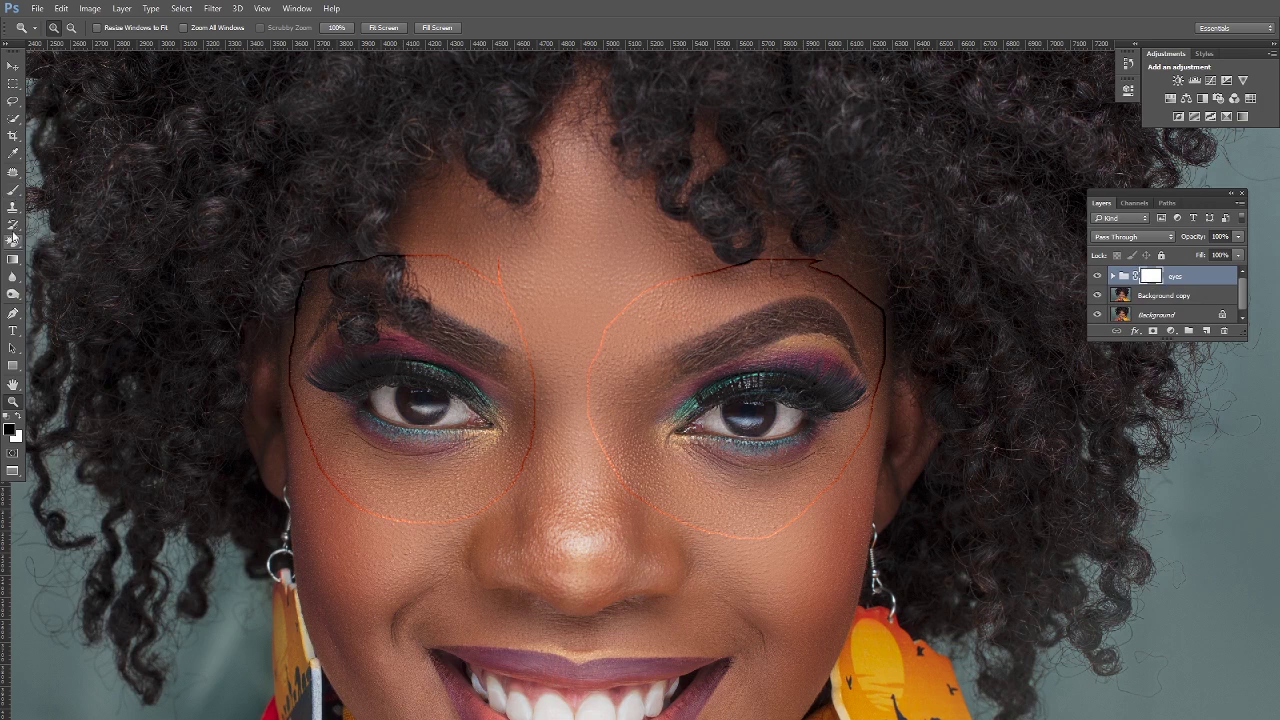
click(13, 190)
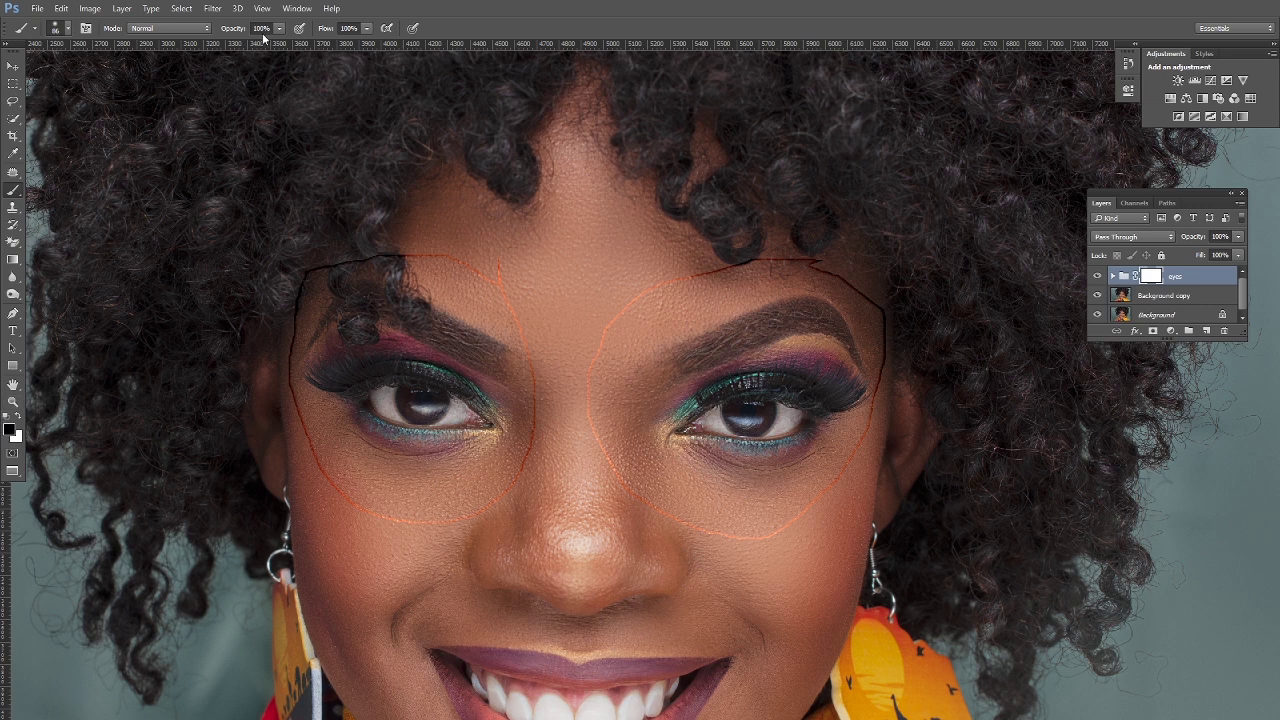
right_click(534, 272)
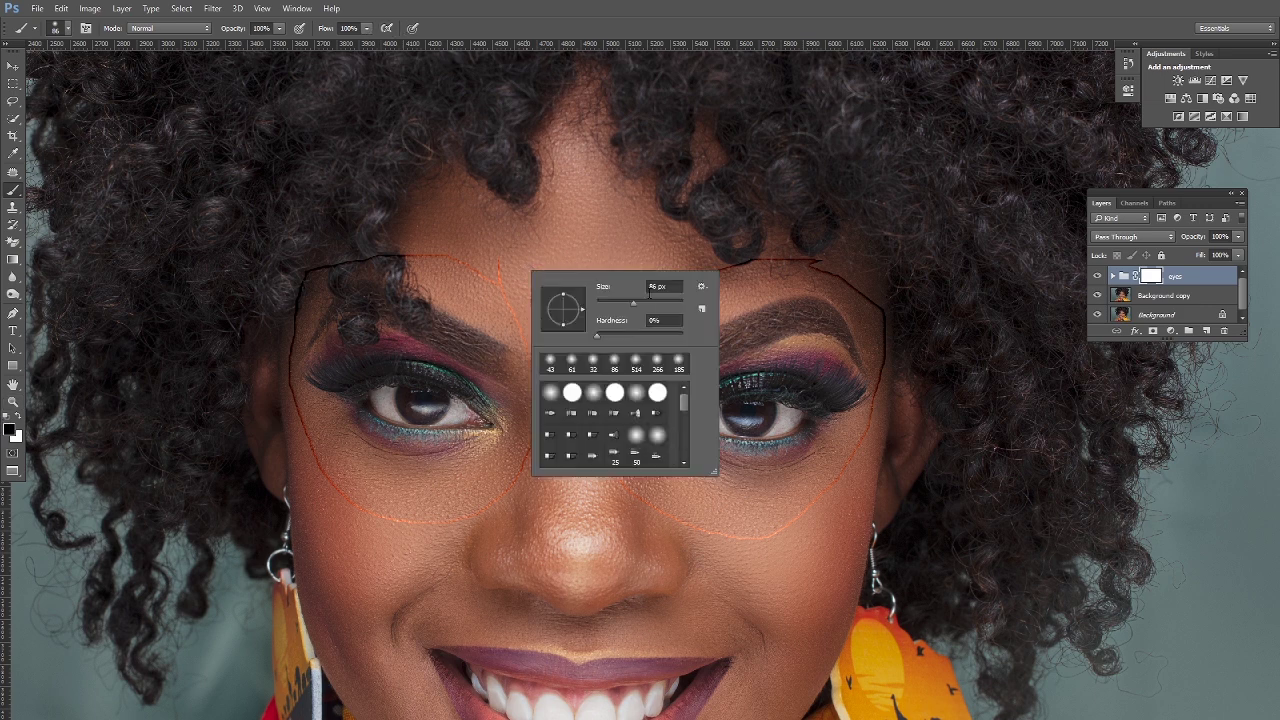
click(314, 265)
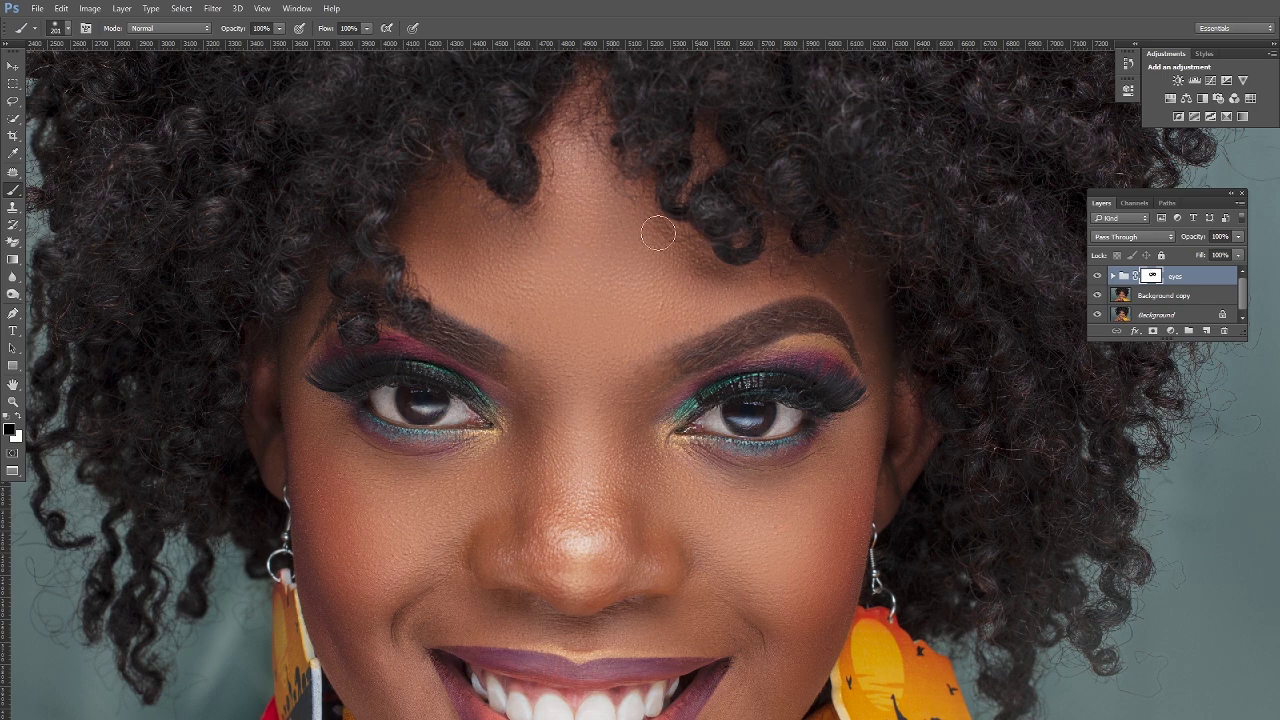
key(ctrl+0)
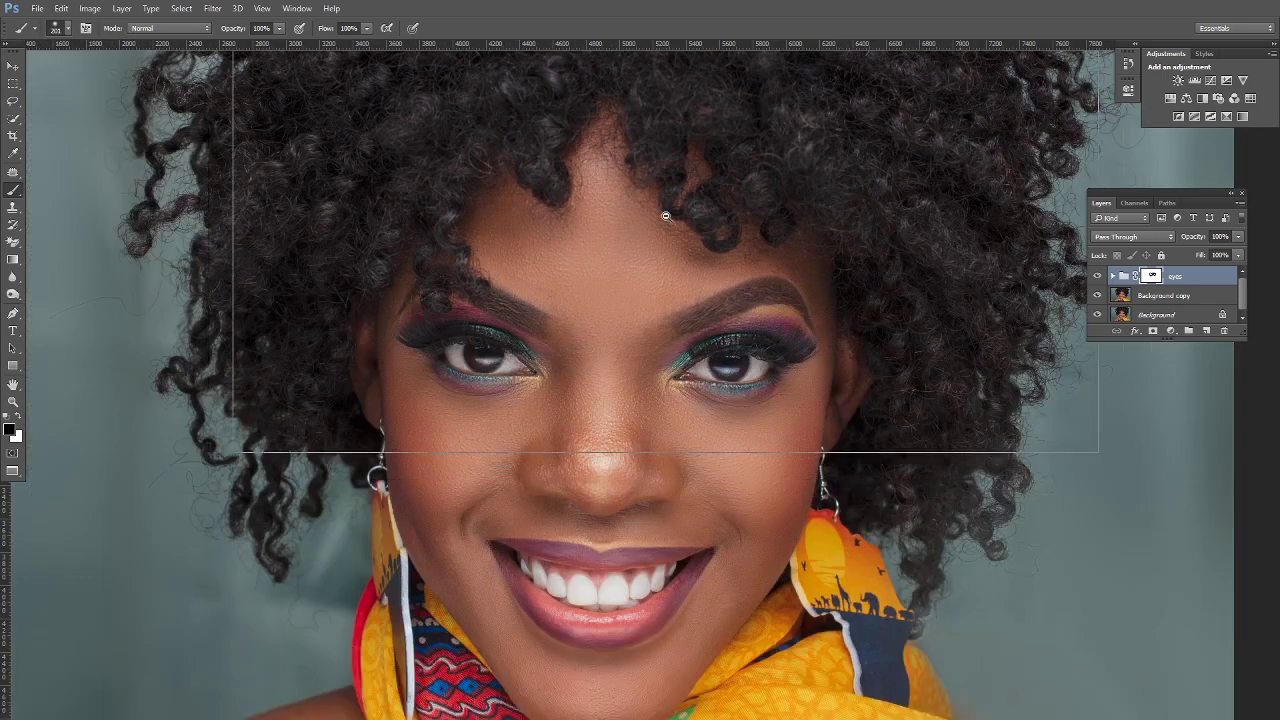
key(alt+space)
key(Escape)
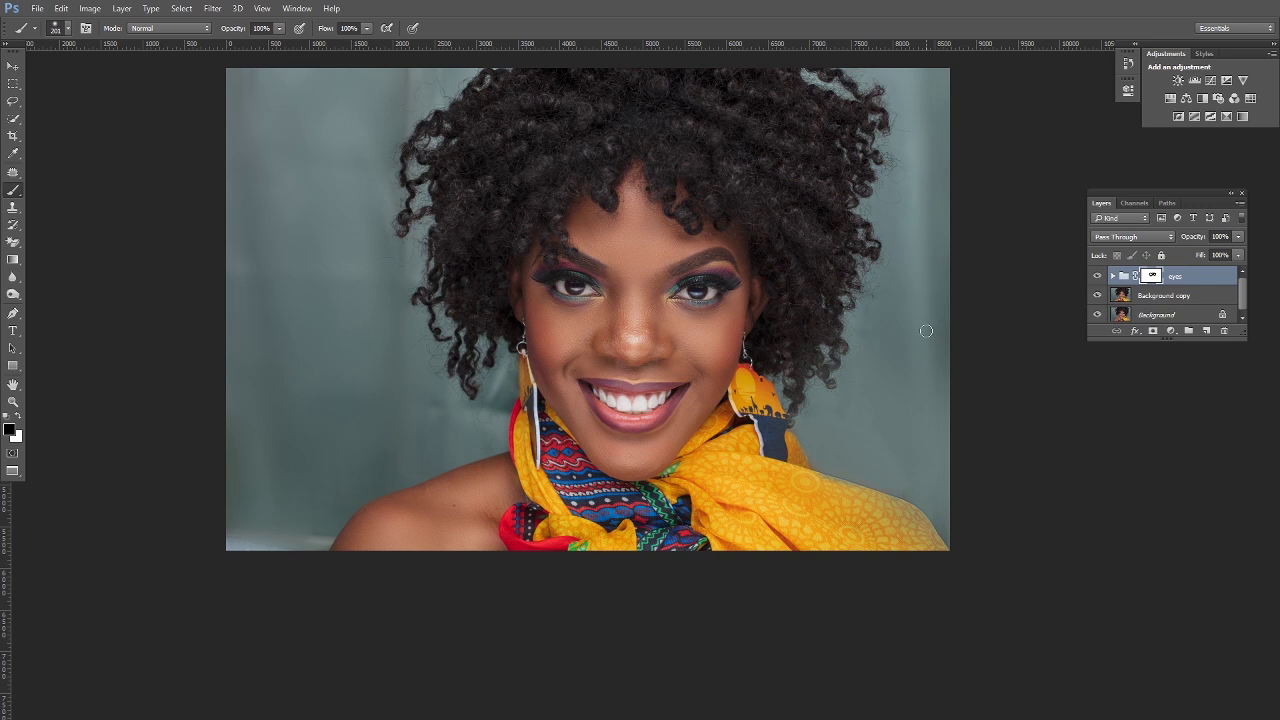
Step: Add a Hue/Saturation adjustment layer above the eyes group
click(13, 401)
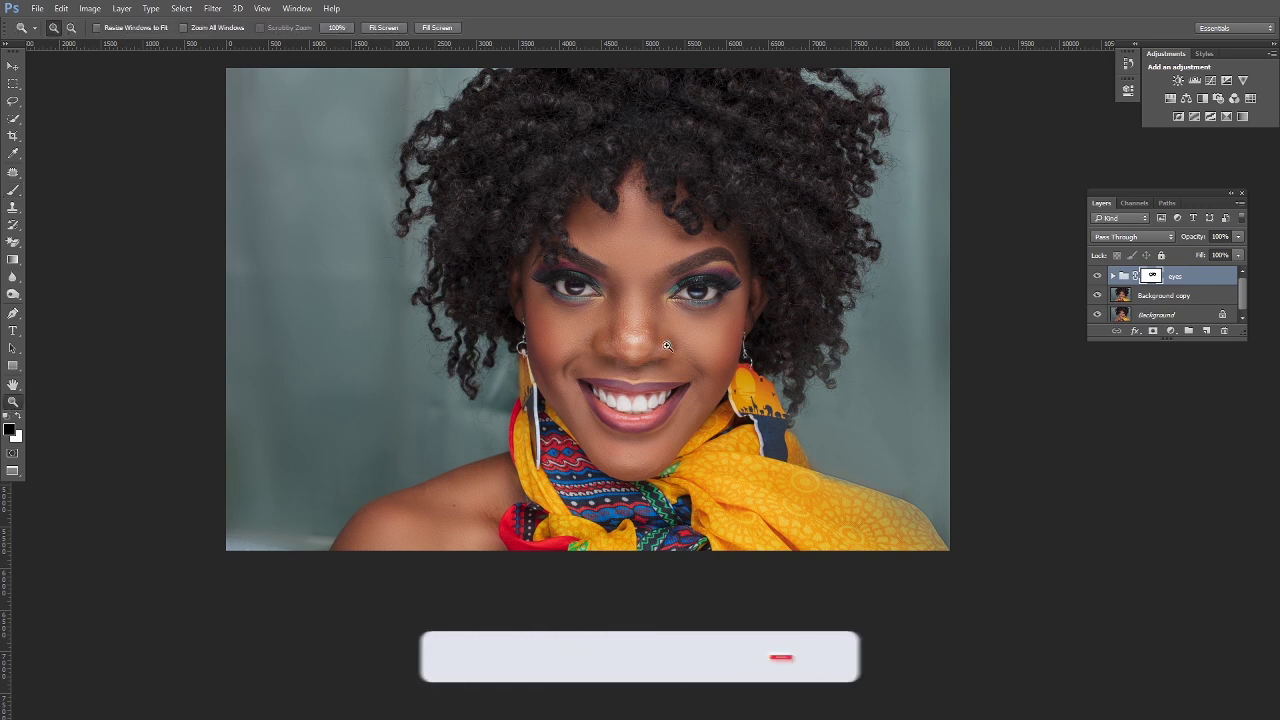
click(725, 310)
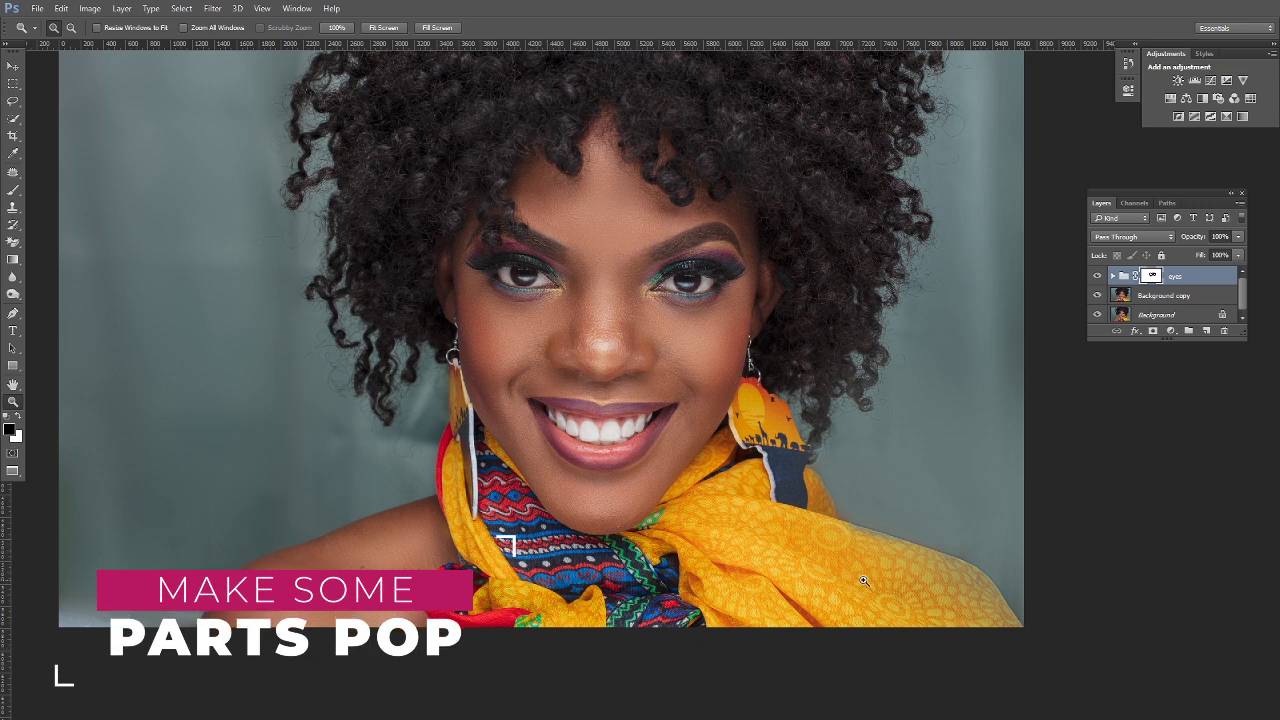
click(1172, 333)
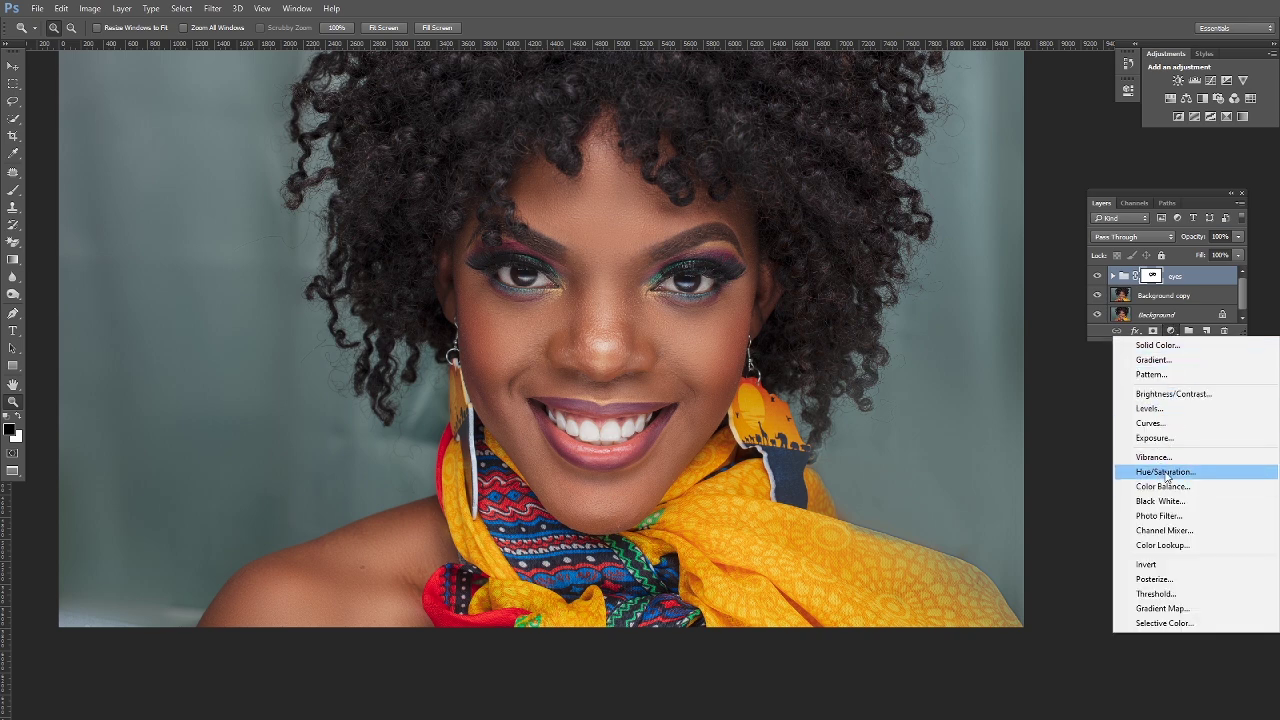
click(1166, 474)
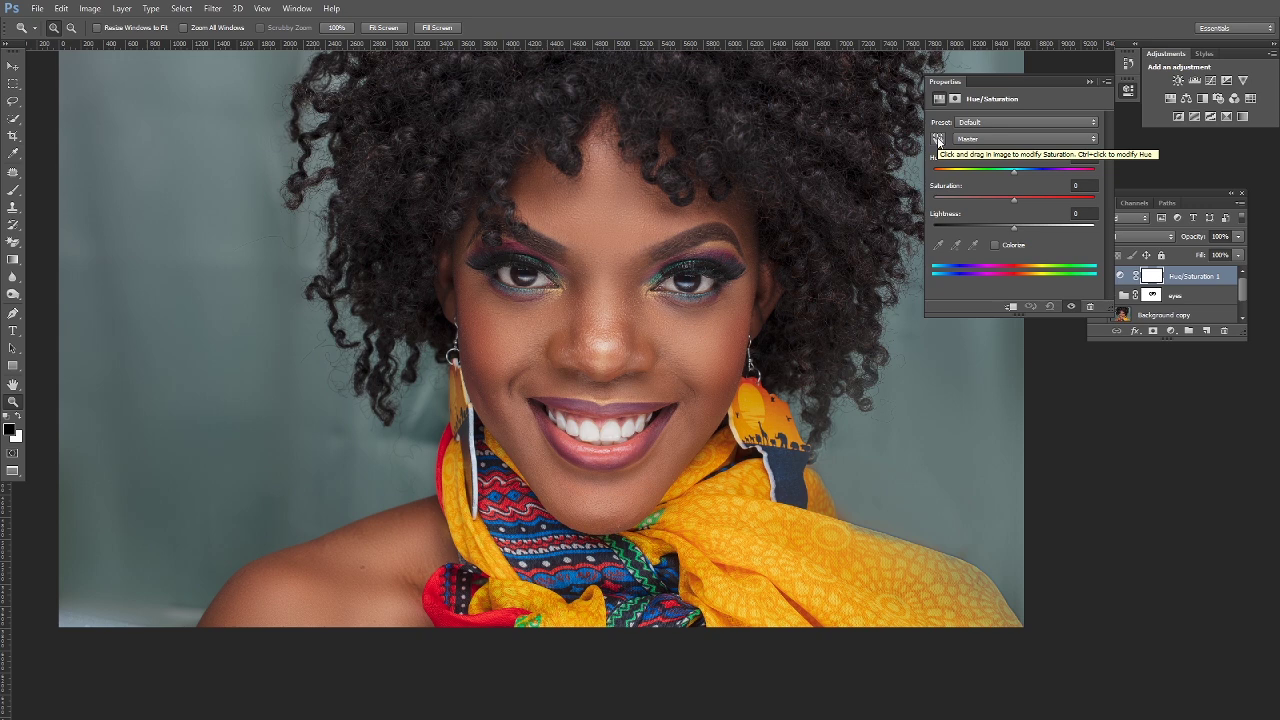
Step: Raise the saturation of the Yellows to about +80 with the targeted adjustment tool on the yellow earring
click(938, 139)
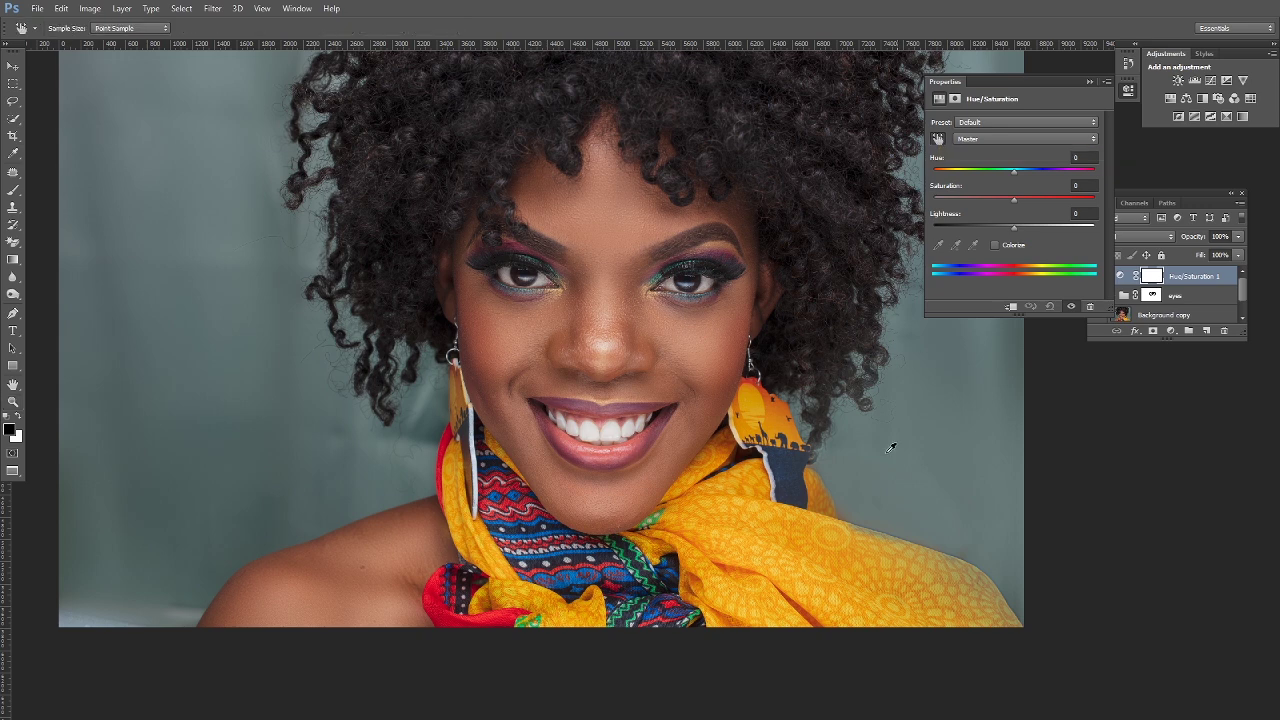
click(821, 539)
click(938, 140)
click(940, 138)
drag(752, 401, 805, 401)
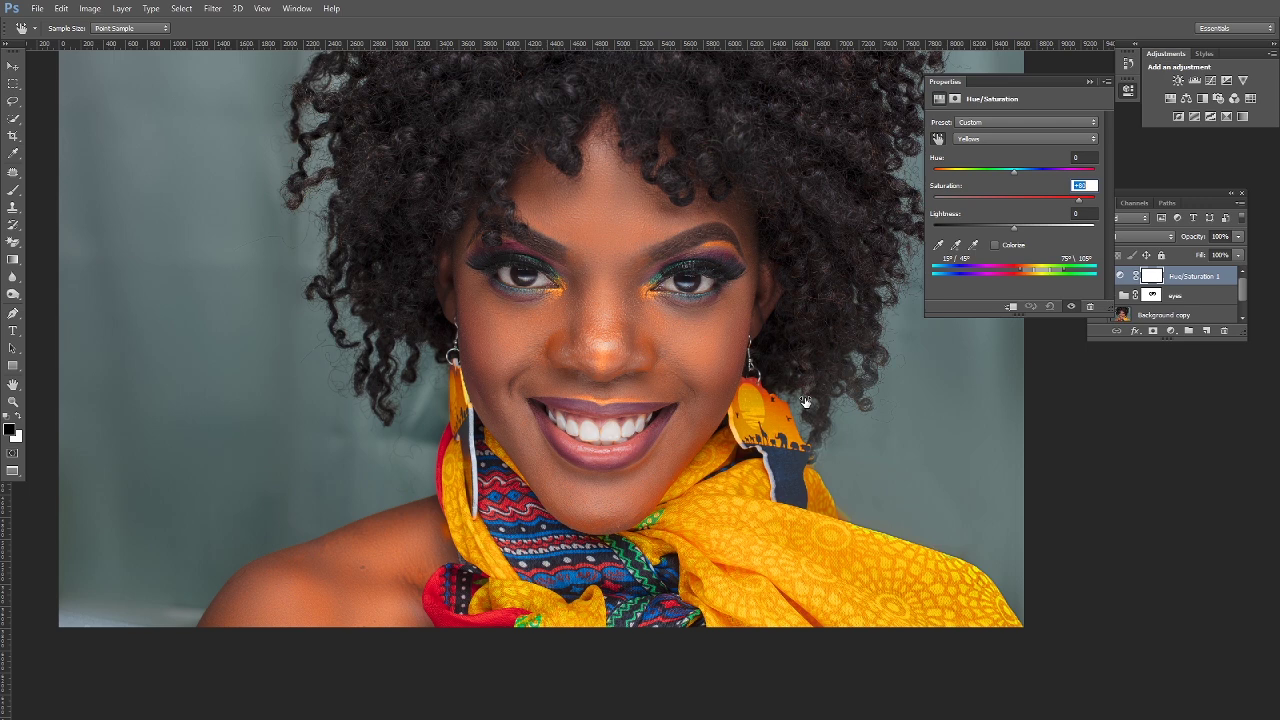
drag(806, 401, 809, 402)
drag(808, 402, 808, 402)
Step: Invert the Hue/Saturation layer's mask and paint the scarf and earrings back in with a soft white brush at 498 px
click(1153, 276)
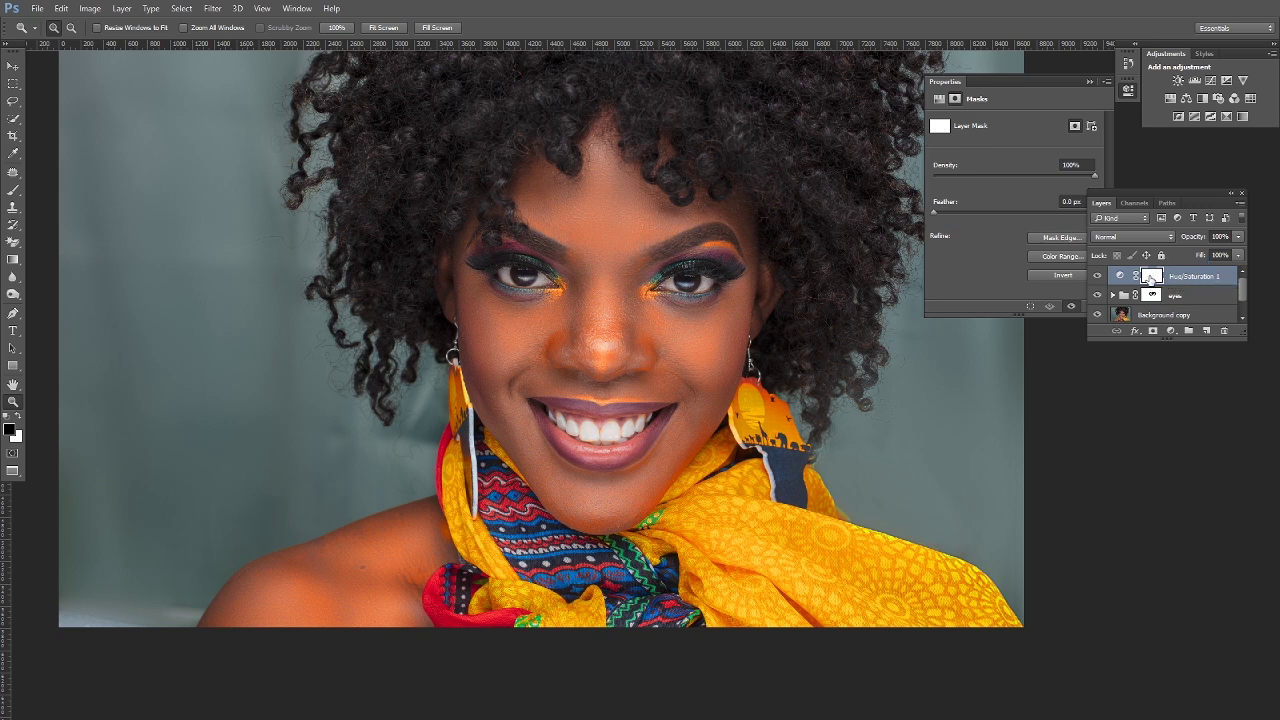
key(ctrl+i)
click(12, 191)
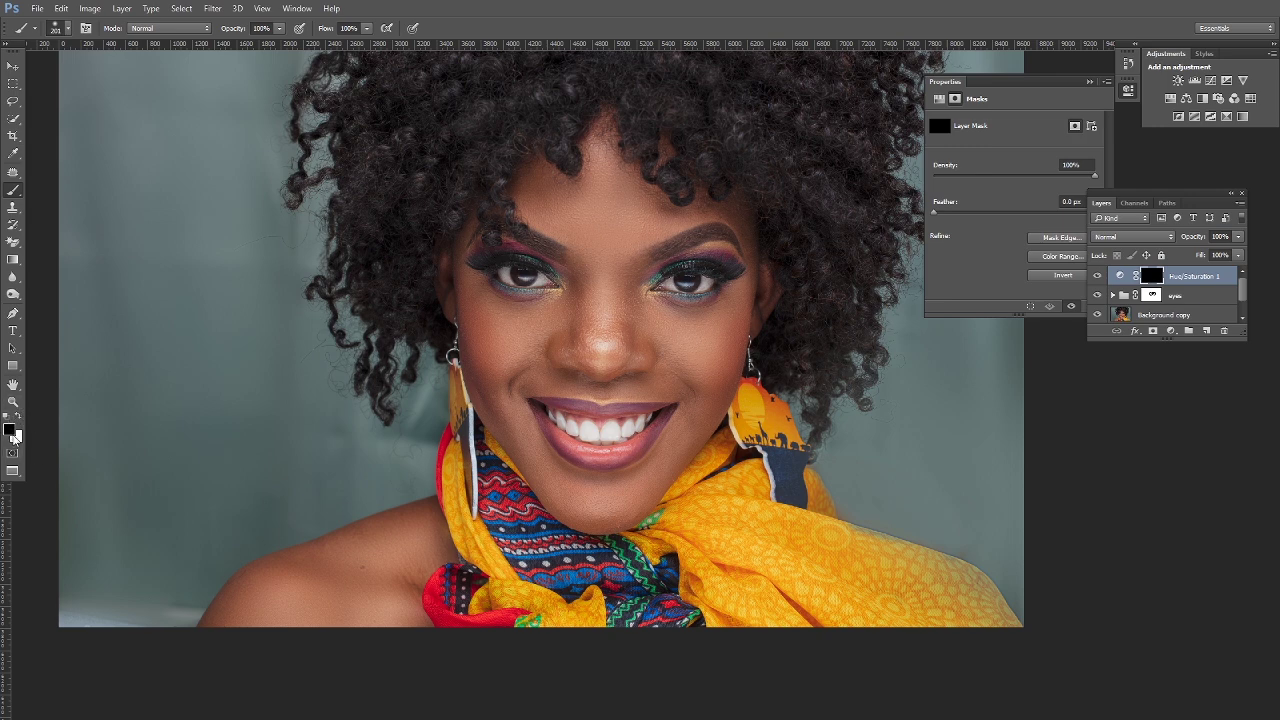
key(x)
right_click(720, 482)
double_click(857, 491)
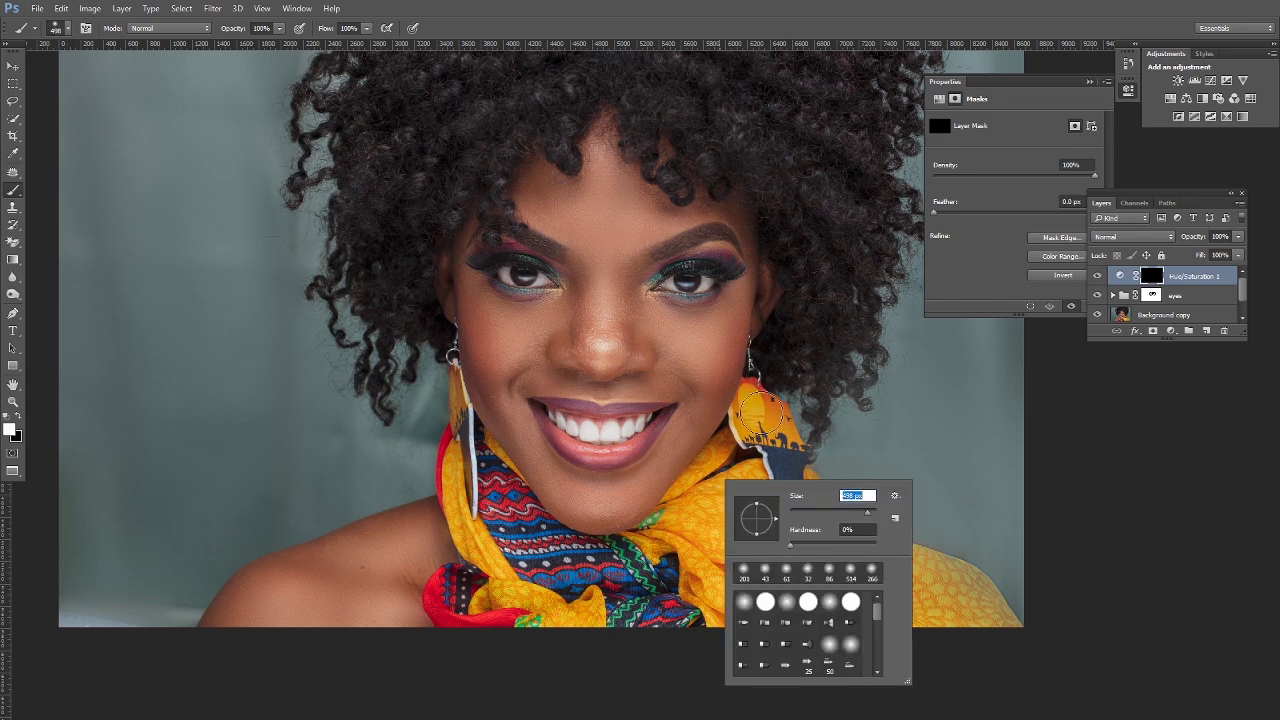
text(498)
key(Return)
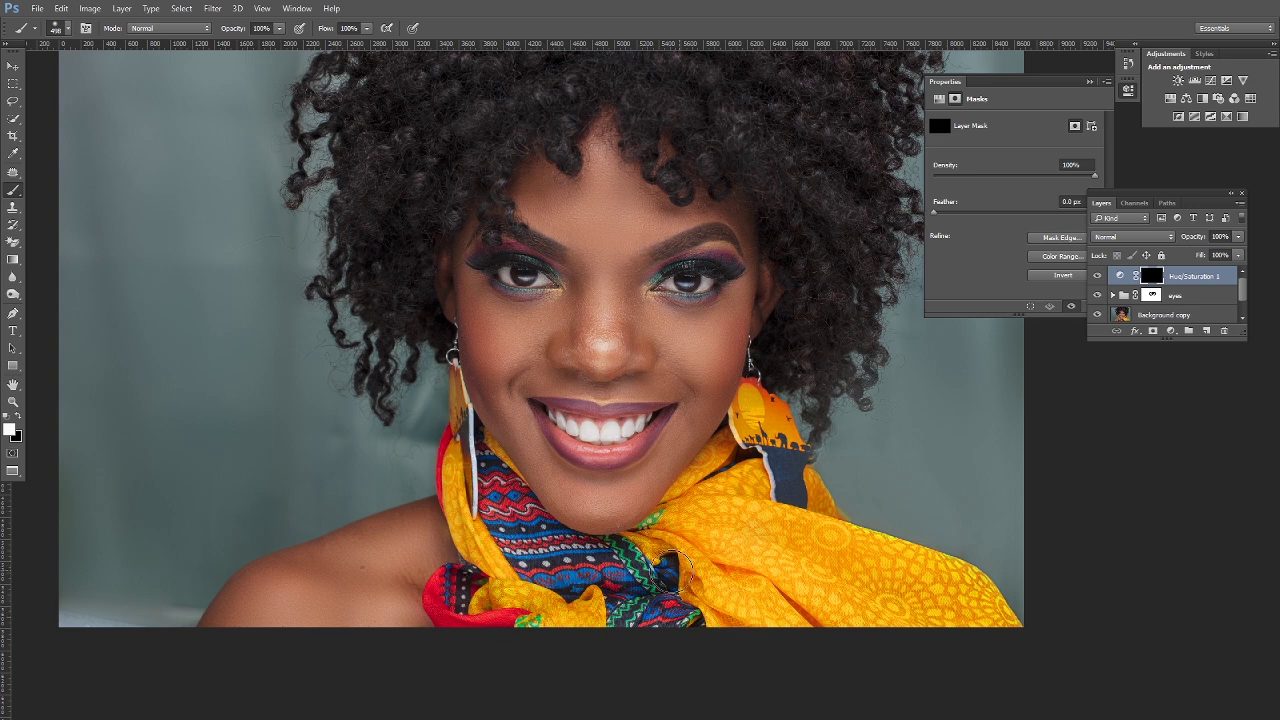
mouse_move(612, 602)
mouse_down()
mouse_move(495, 523)
mouse_move(440, 400)
mouse_up()
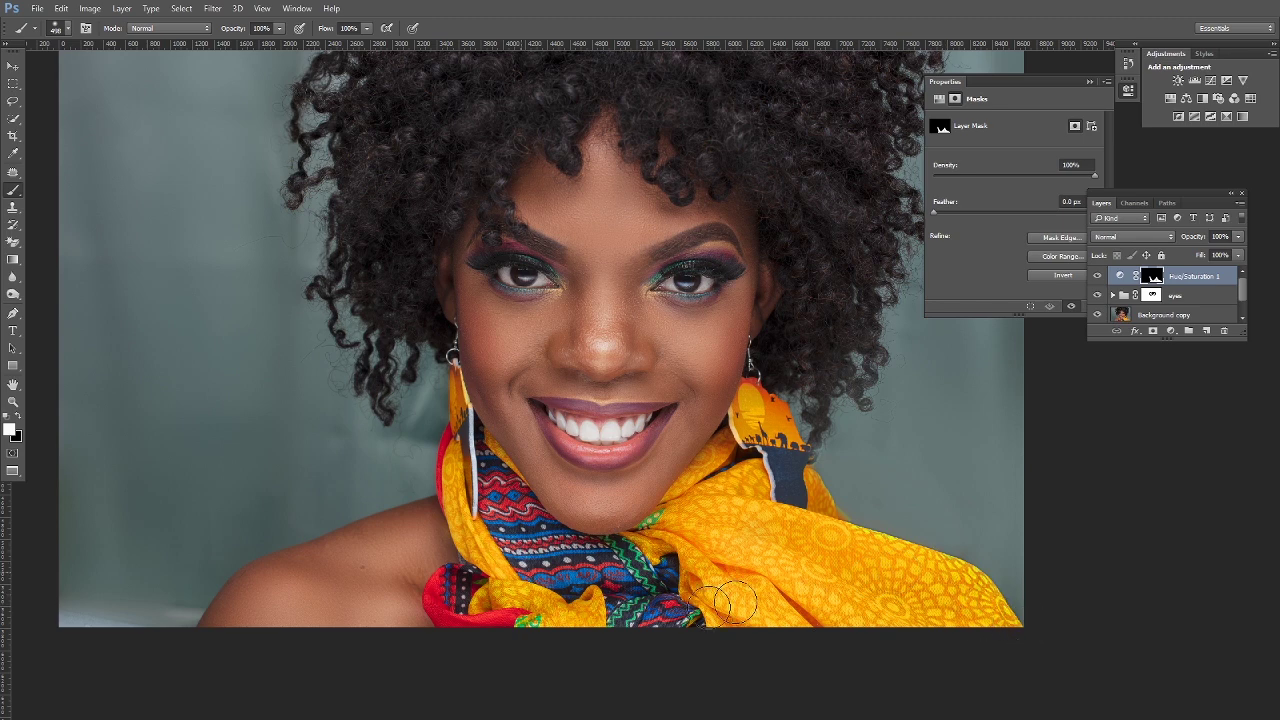
Step: Add a second Hue/Saturation adjustment layer above the first one, for the yellow eye makeup
key(z)
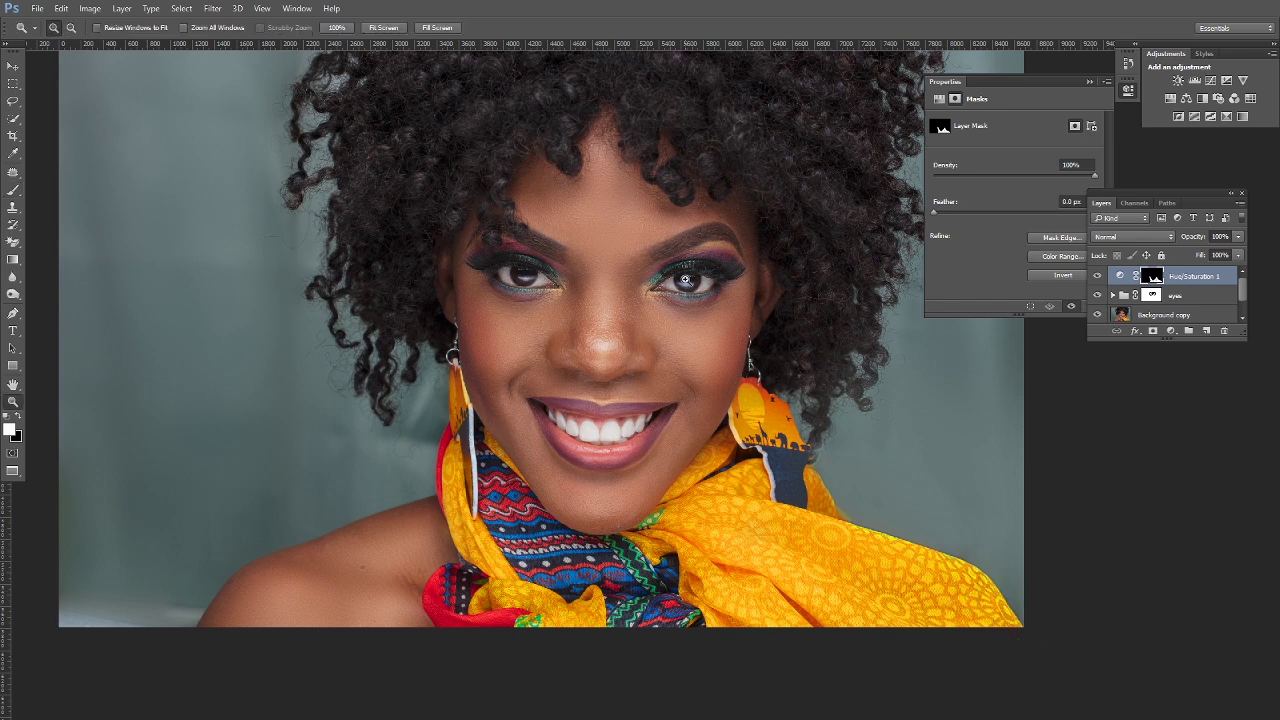
click(712, 246)
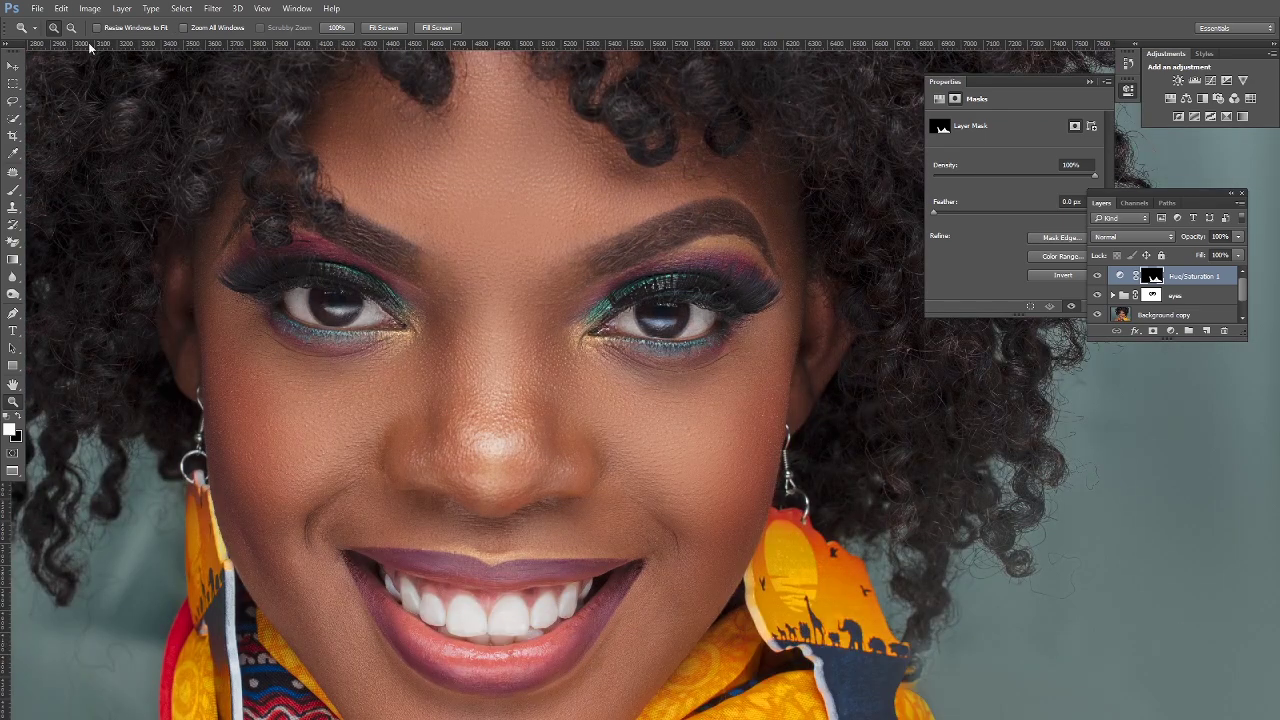
click(12, 190)
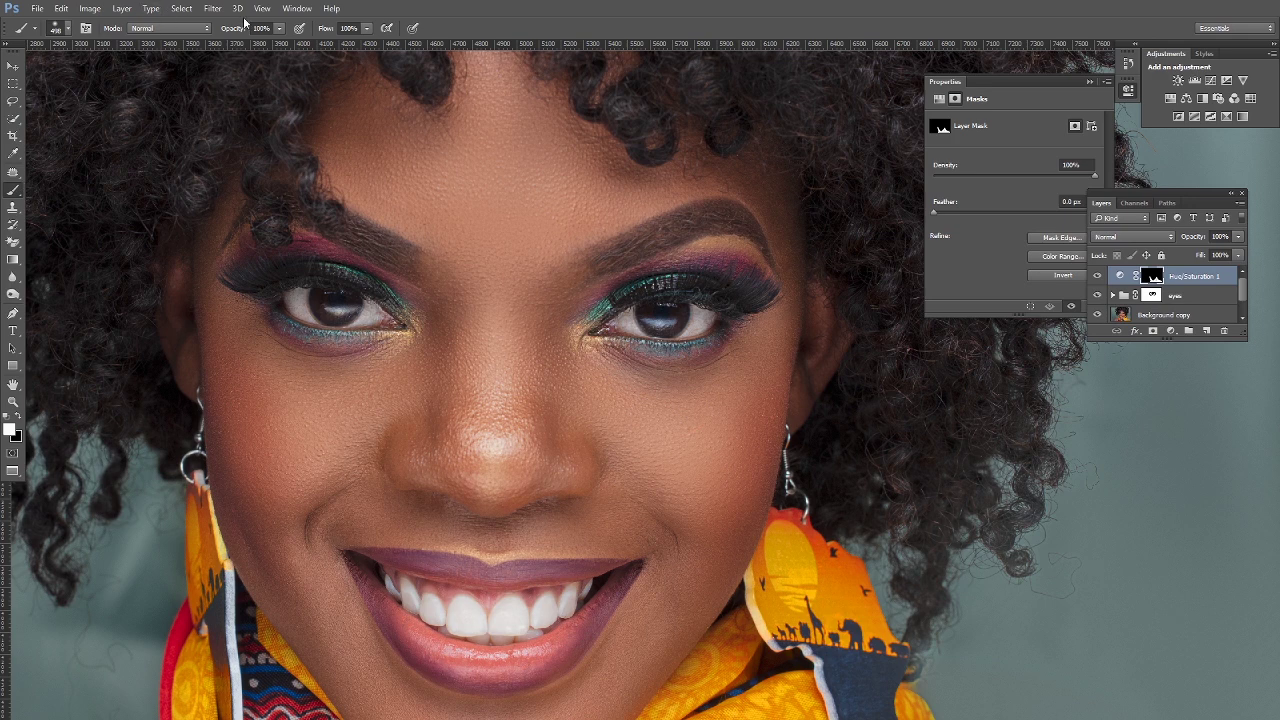
click(280, 28)
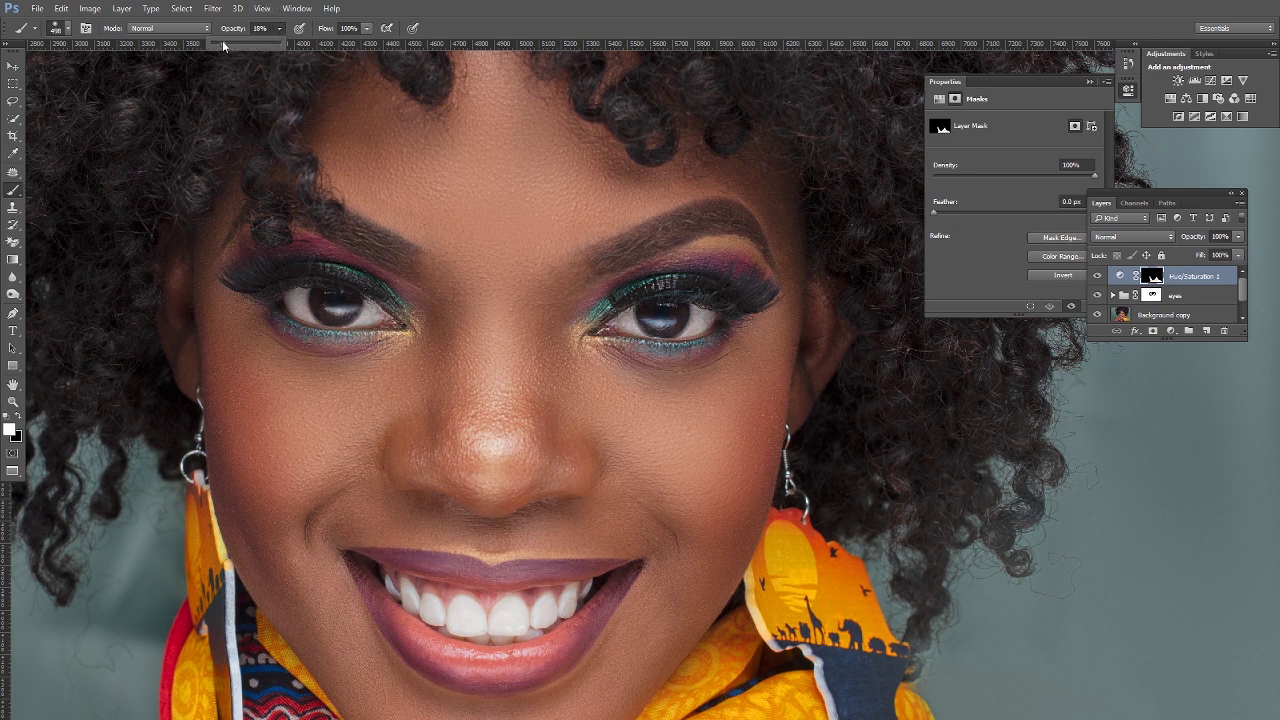
drag(222, 44, 340, 54)
click(1172, 335)
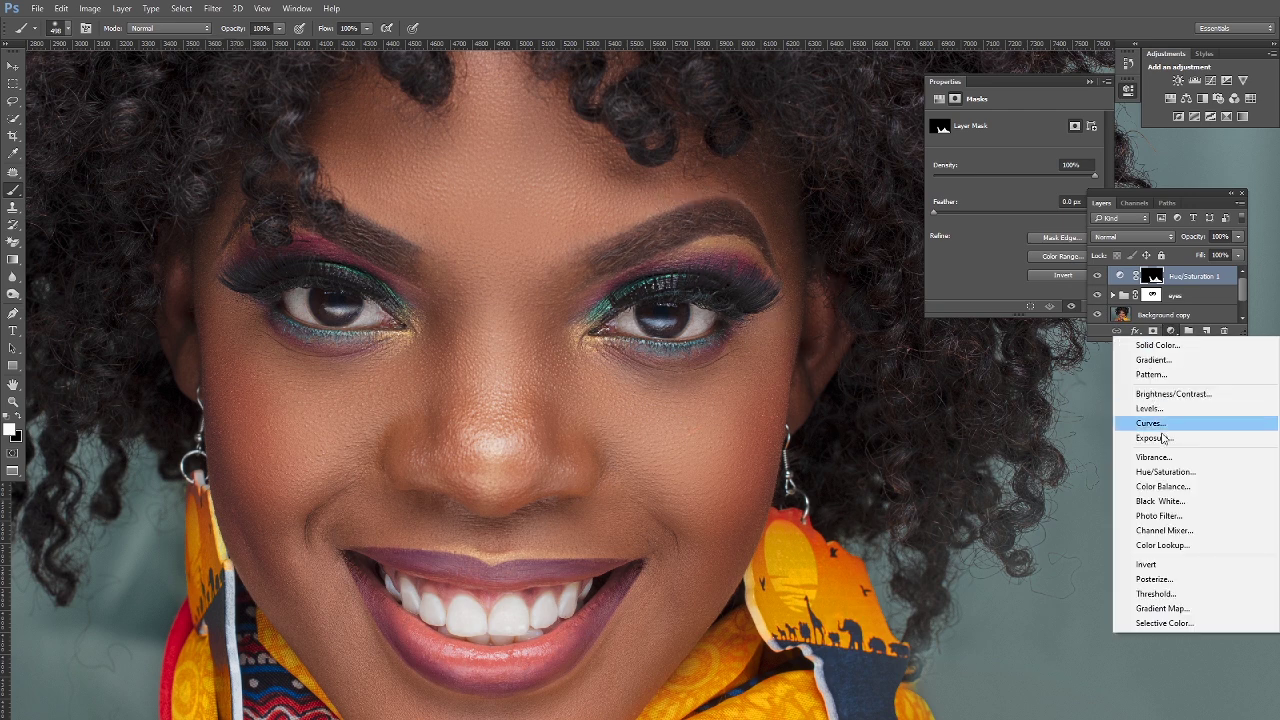
click(1165, 472)
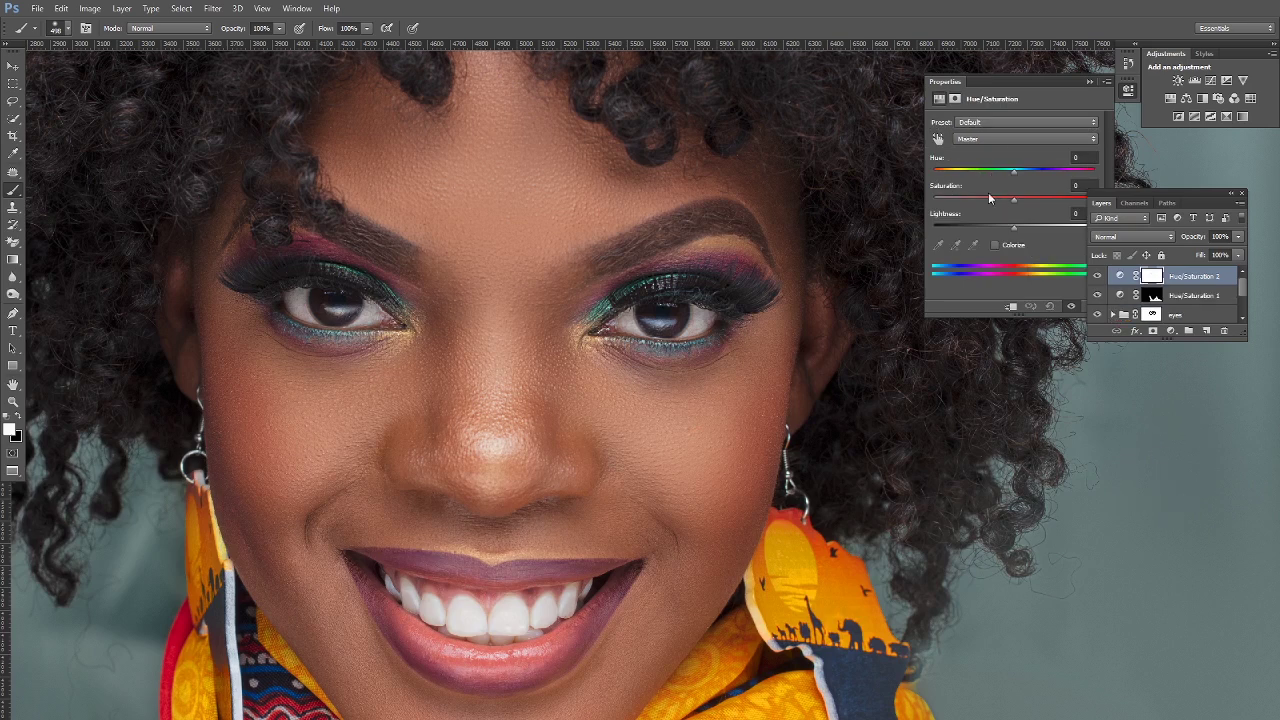
Step: Raise the saturation of the Yellows to +74 by sampling the yellow earring with the targeted adjustment tool
click(937, 139)
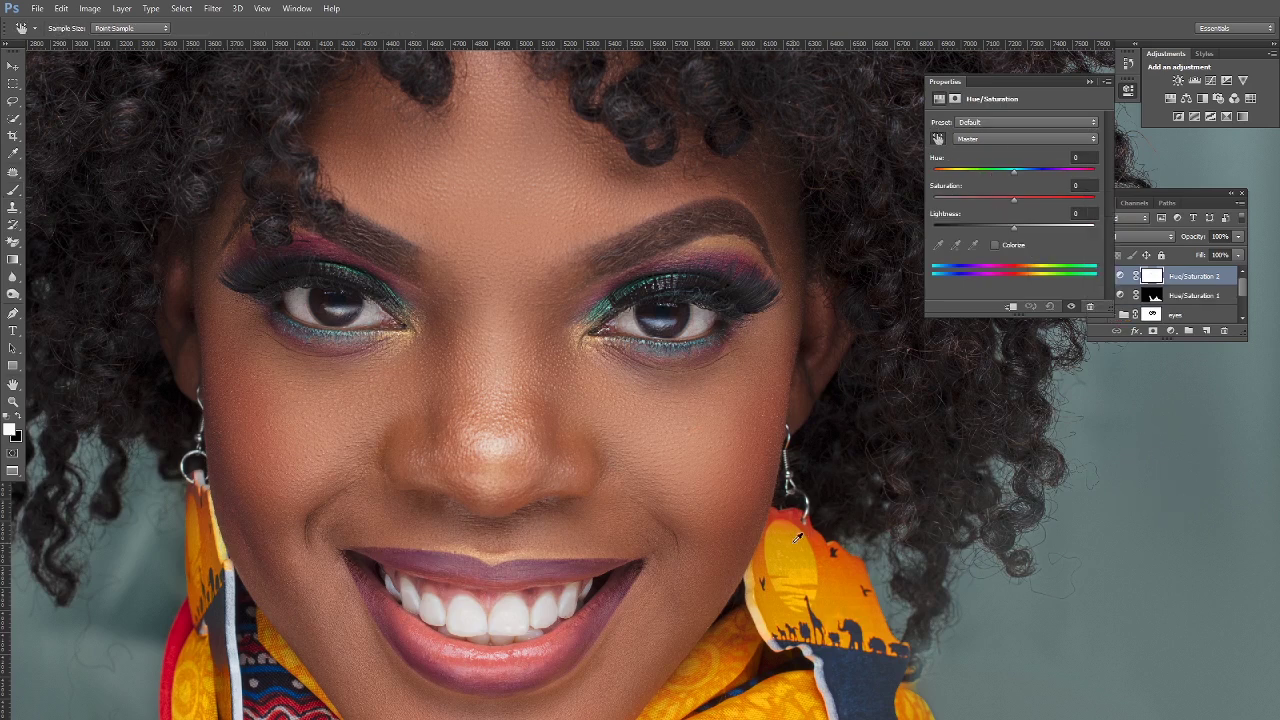
click(789, 545)
drag(789, 545, 878, 552)
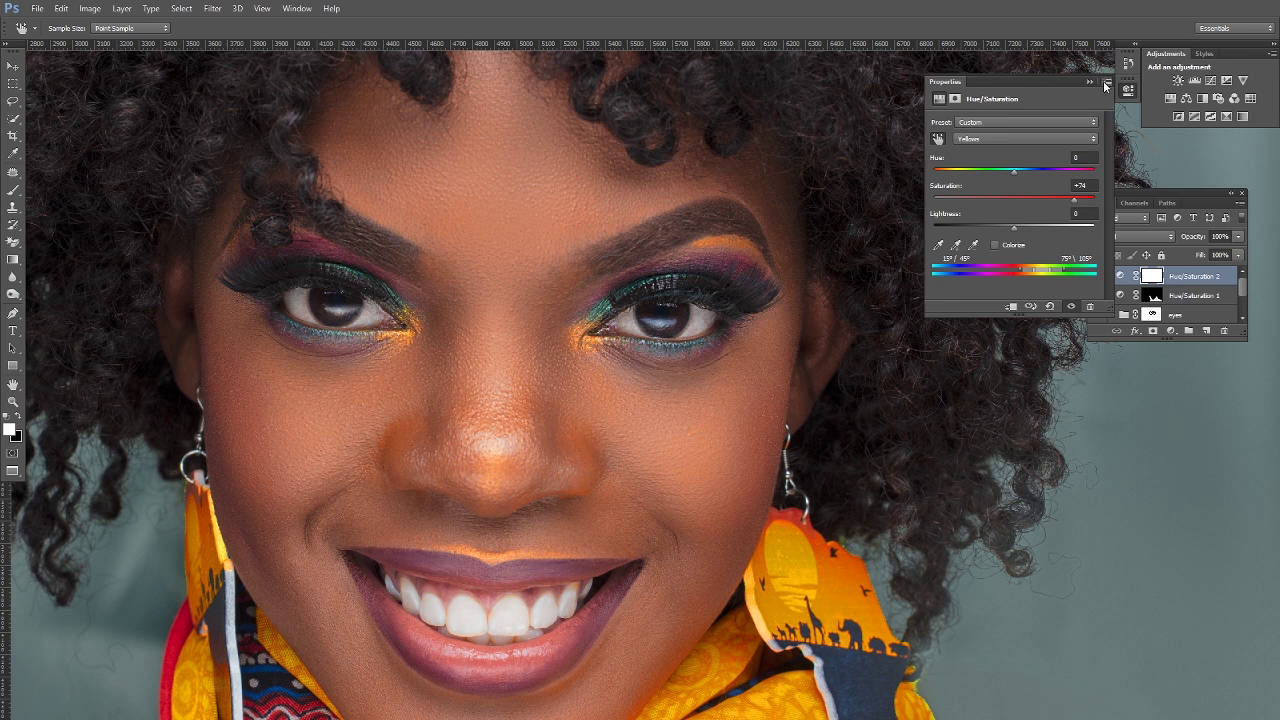
Step: Invert the mask of the second Hue/Saturation layer to hide its effect
key(b)
click(1151, 277)
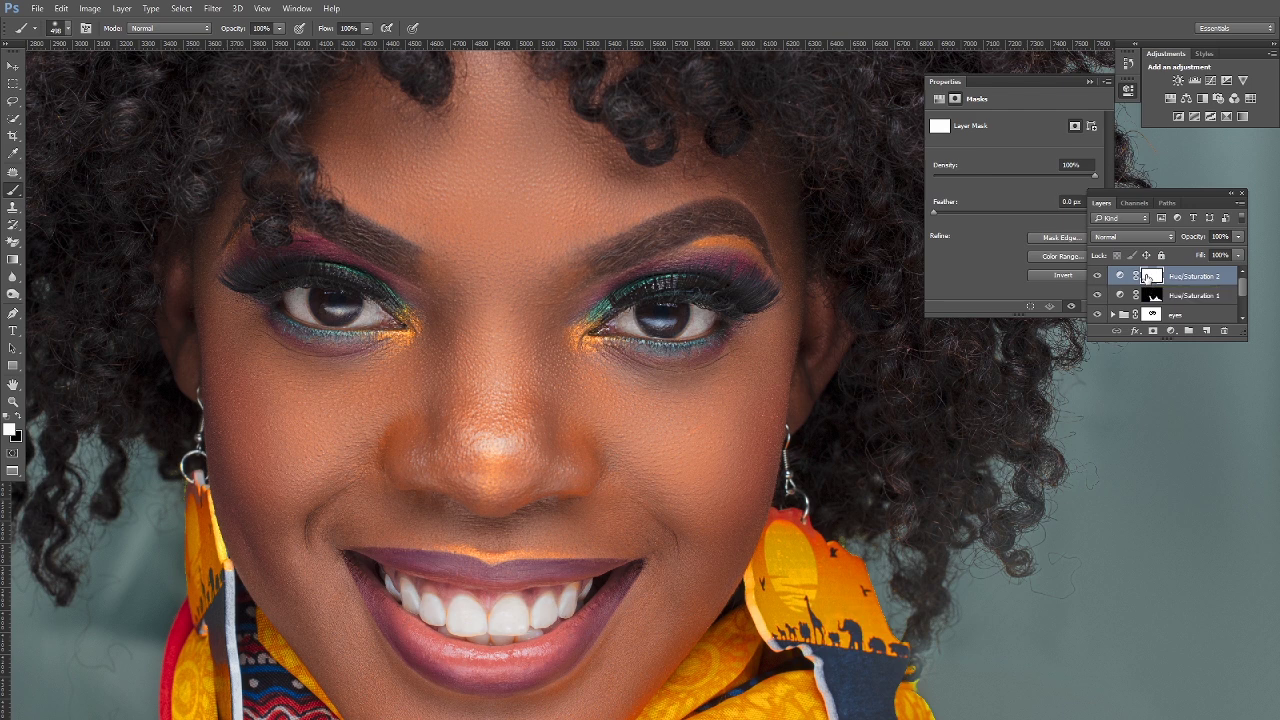
key(ctrl+i)
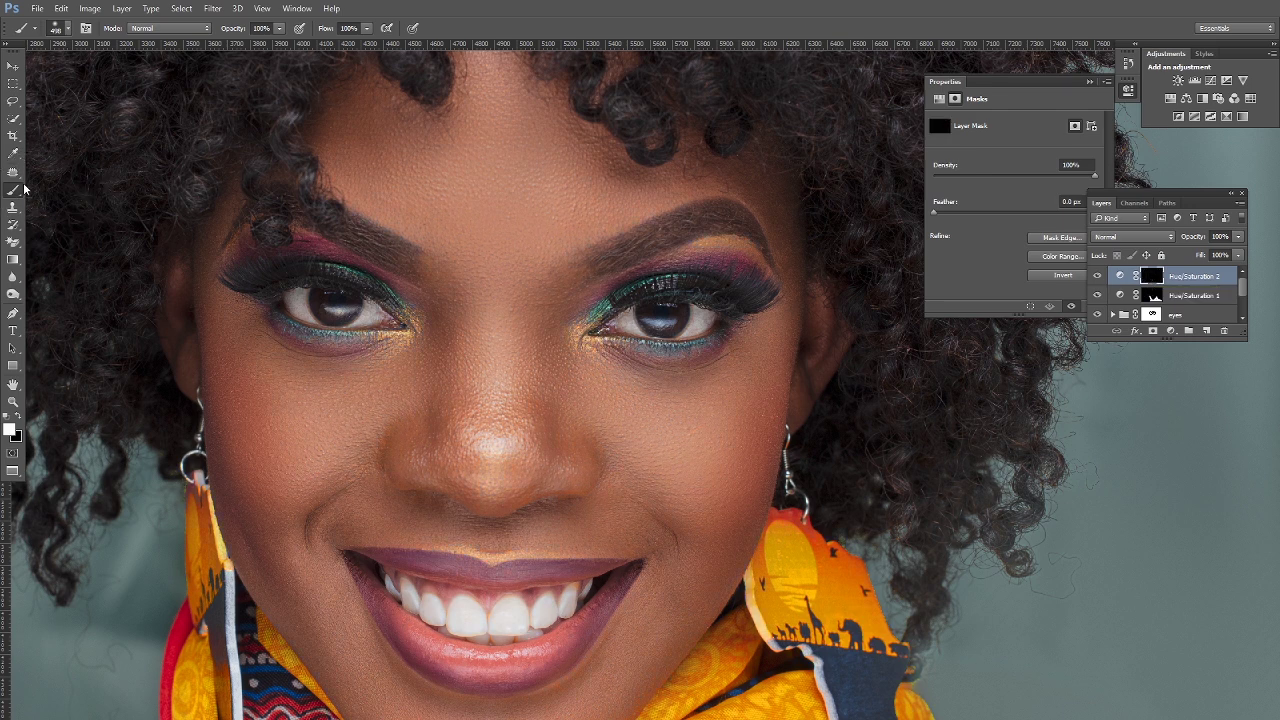
Step: Paint the yellow eyeshadow at the inner eye corners and brow bone back in with a white 195 px brush at 41% opacity and 44% flow
drag(367, 30, 242, 46)
click(281, 28)
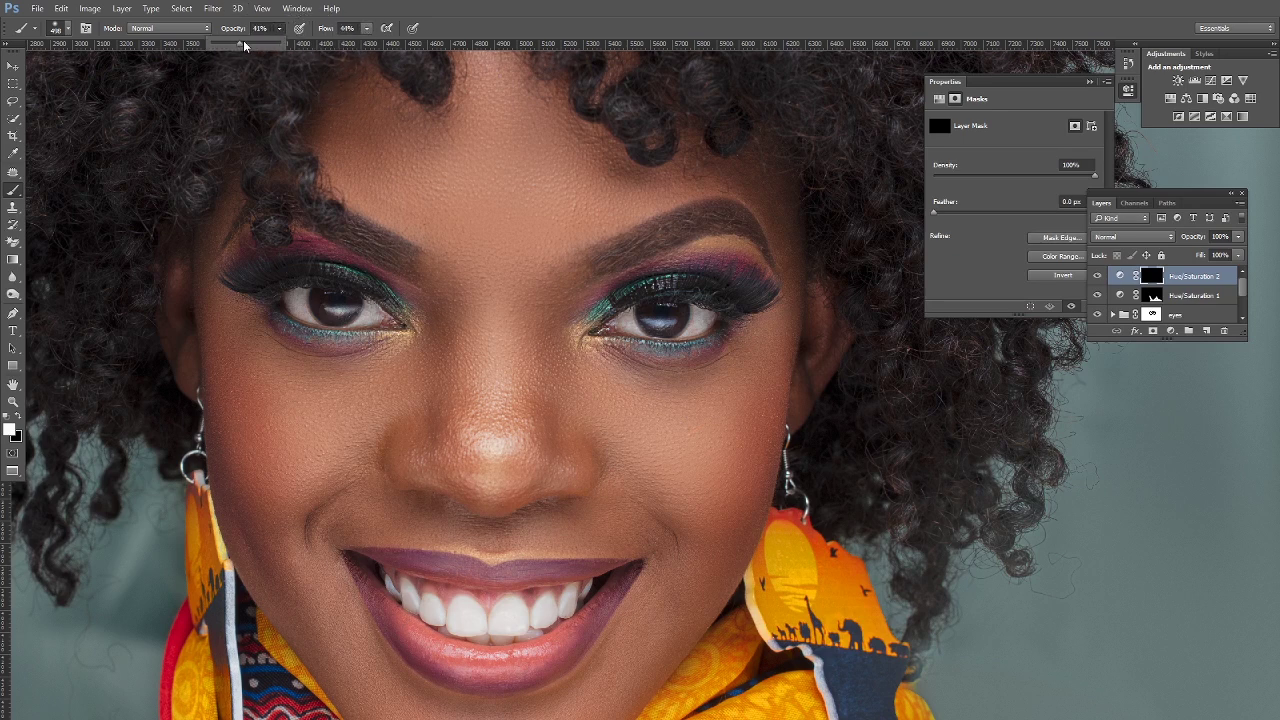
right_click(318, 221)
text(156)
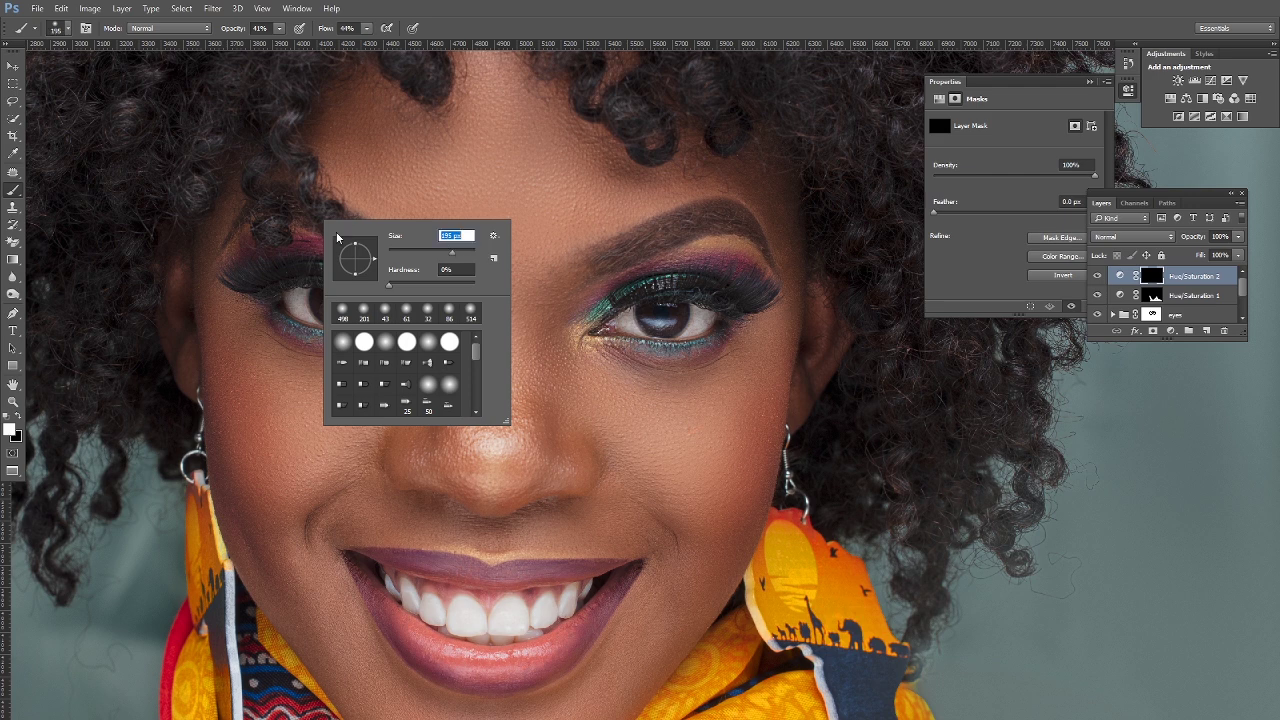
key(Return)
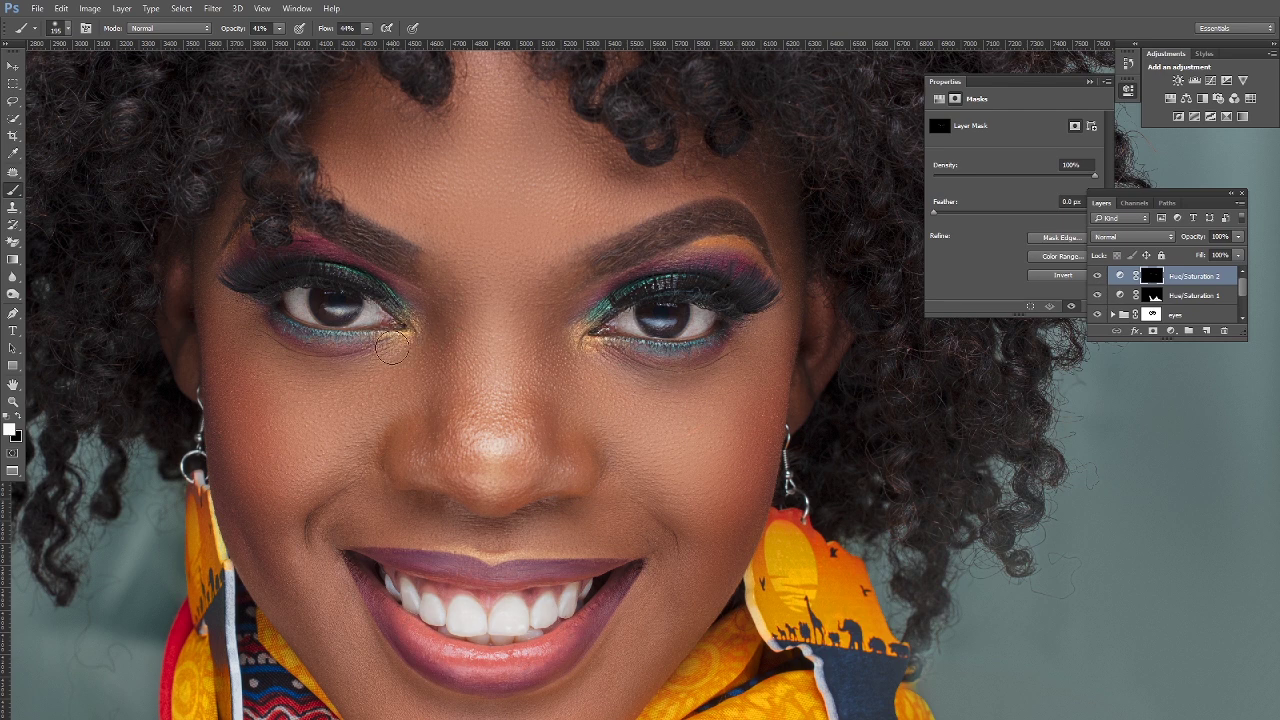
key(alt+space)
click(570, 342)
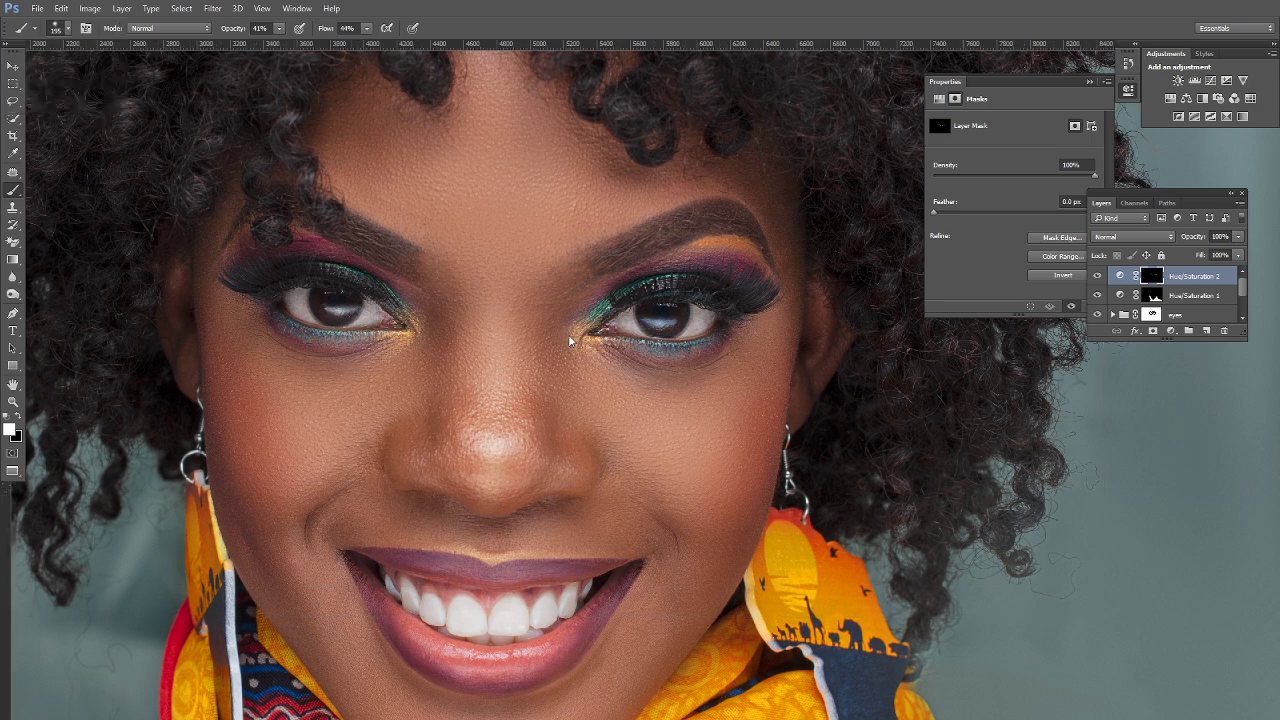
Step: Add a Selective Color adjustment layer on top of the Hue/Saturation layers to grade the skin
scroll(570, 340, down, 2)
scroll(569, 336, down, 1)
key(alt+space)
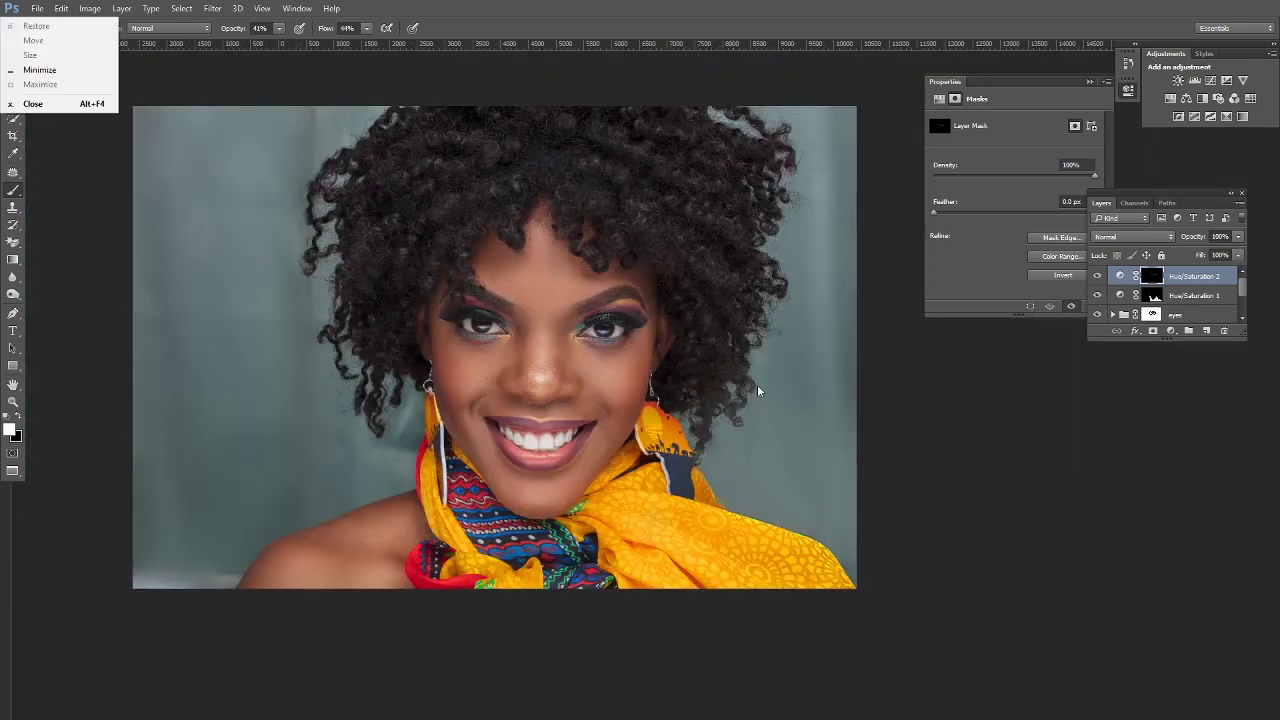
scroll(569, 338, down, 1)
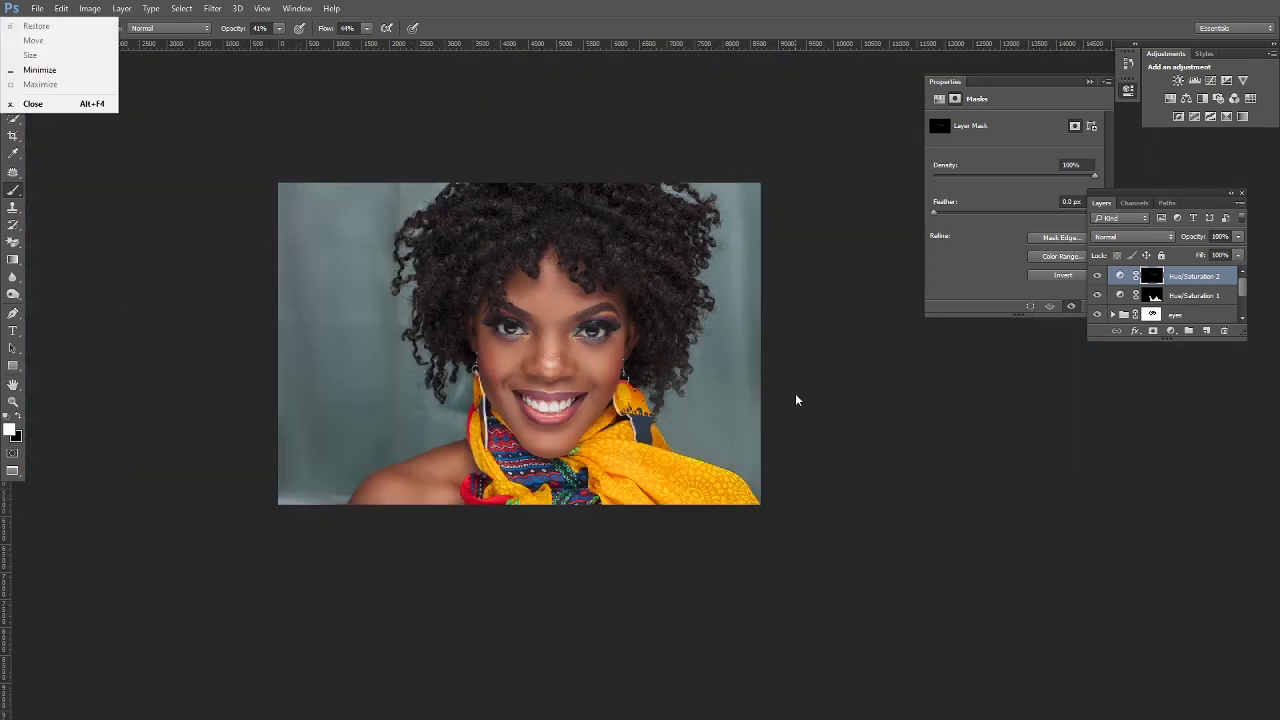
click(13, 401)
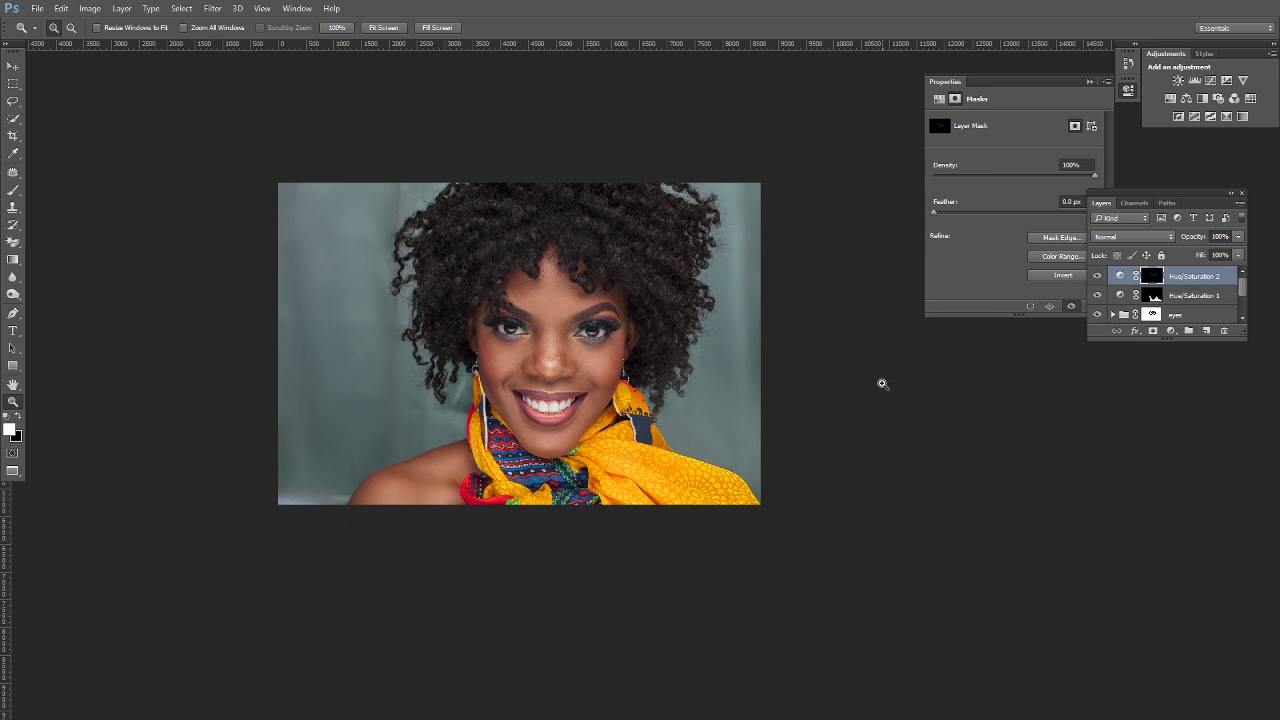
click(1172, 332)
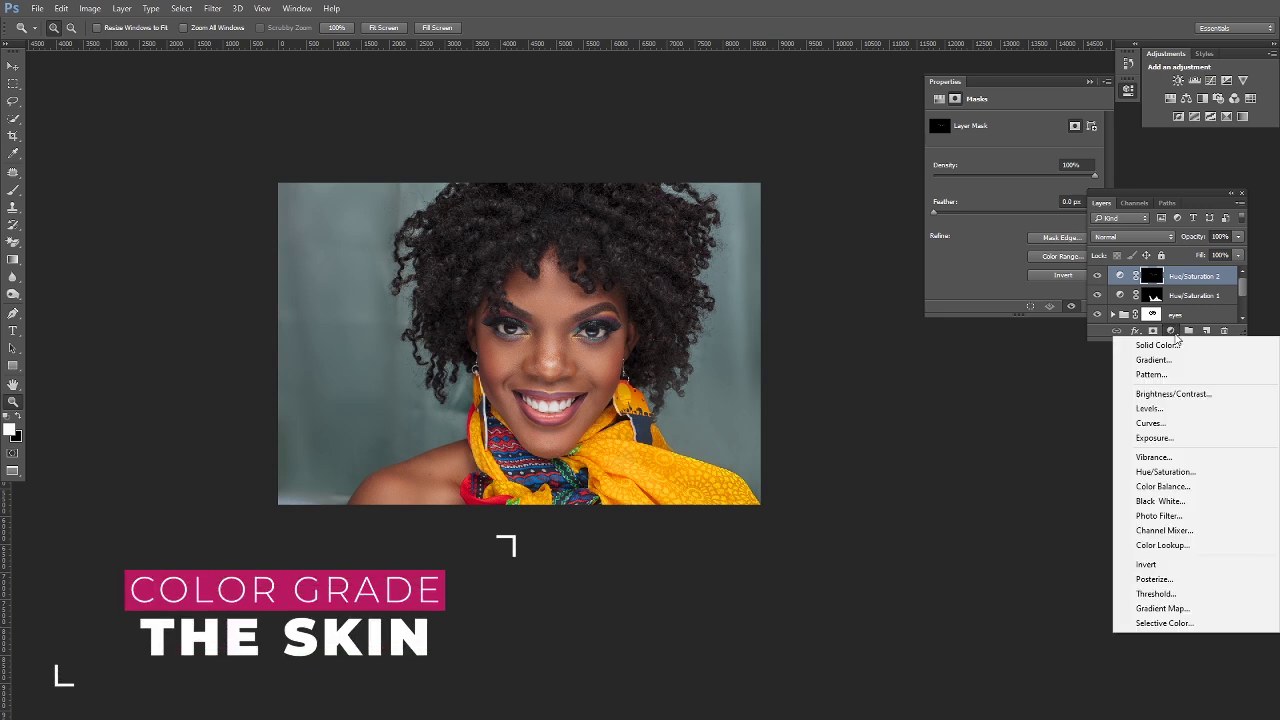
click(1161, 623)
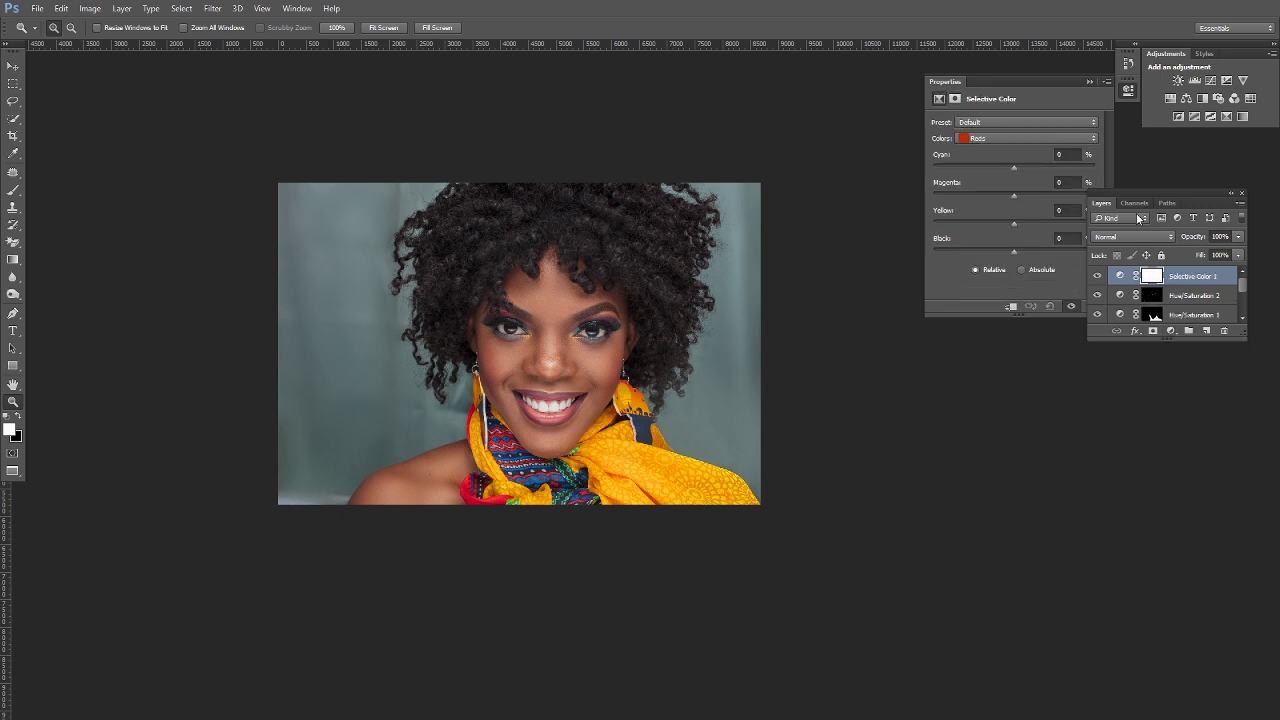
Step: Set Cyan to -5% and Black to +17% for the Reds in the Selective Color adjustment
drag(1165, 198, 1207, 268)
drag(1041, 81, 968, 137)
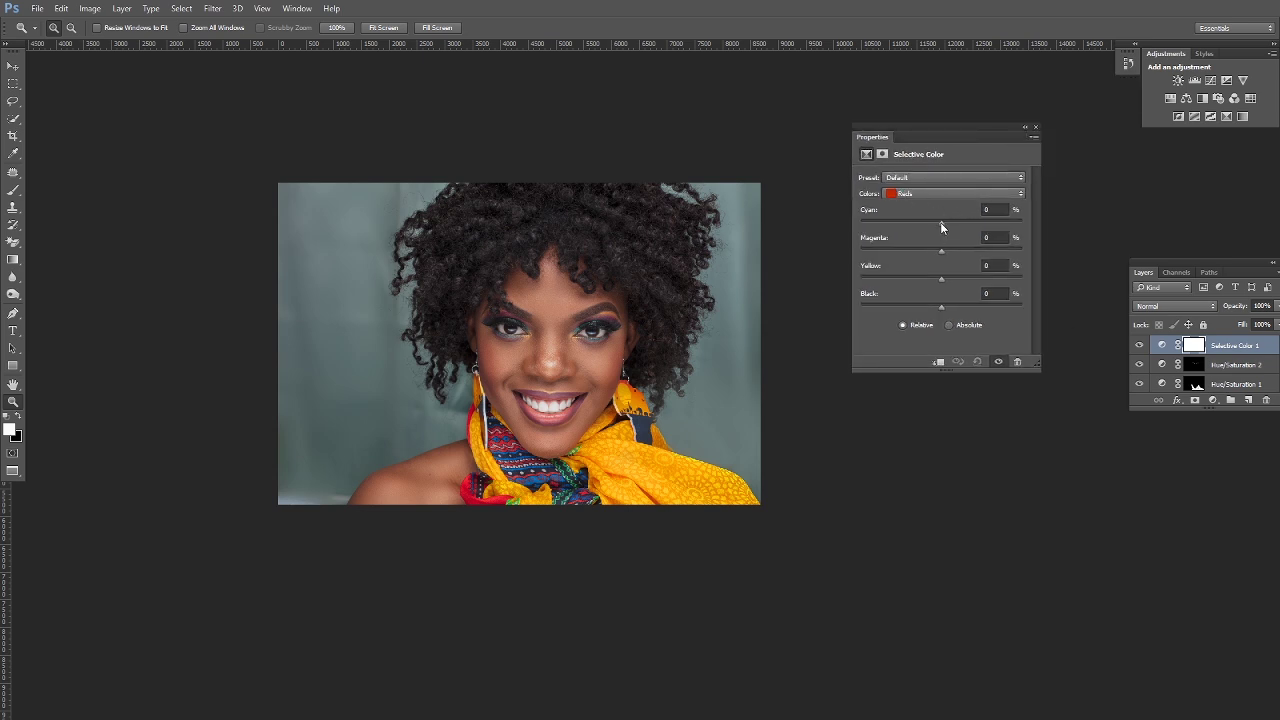
drag(940, 222, 824, 219)
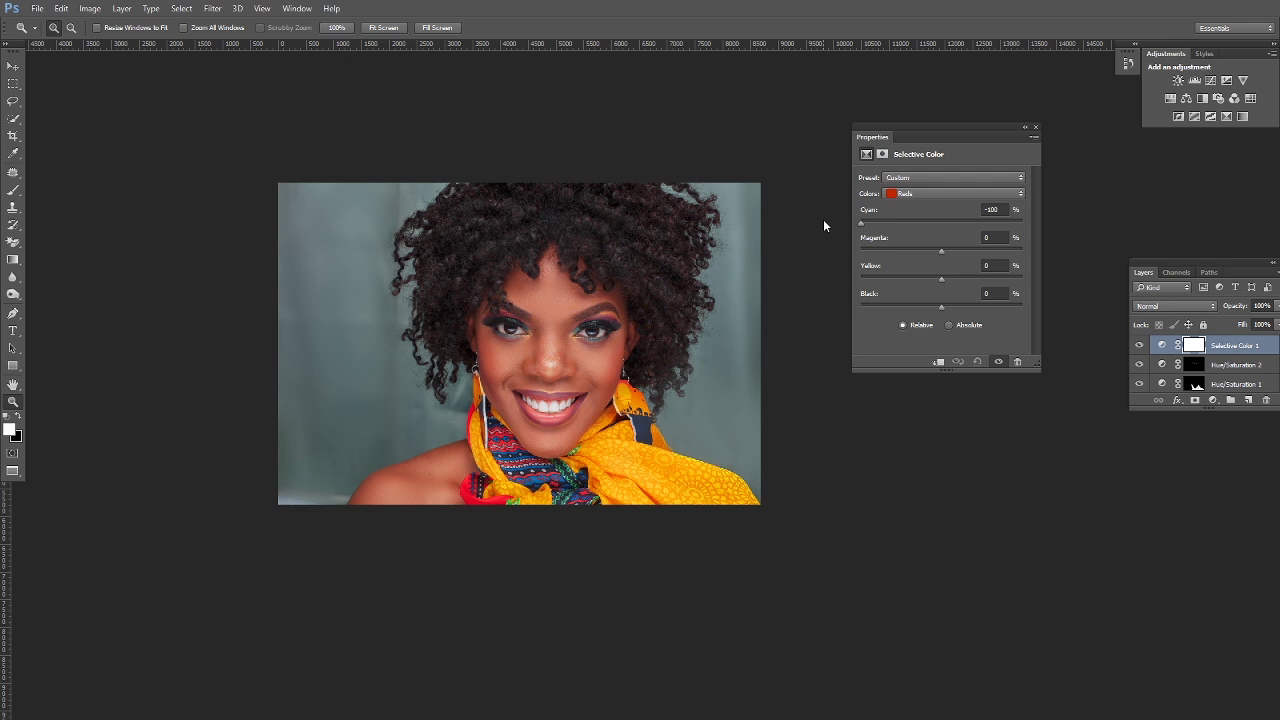
drag(860, 228, 1032, 238)
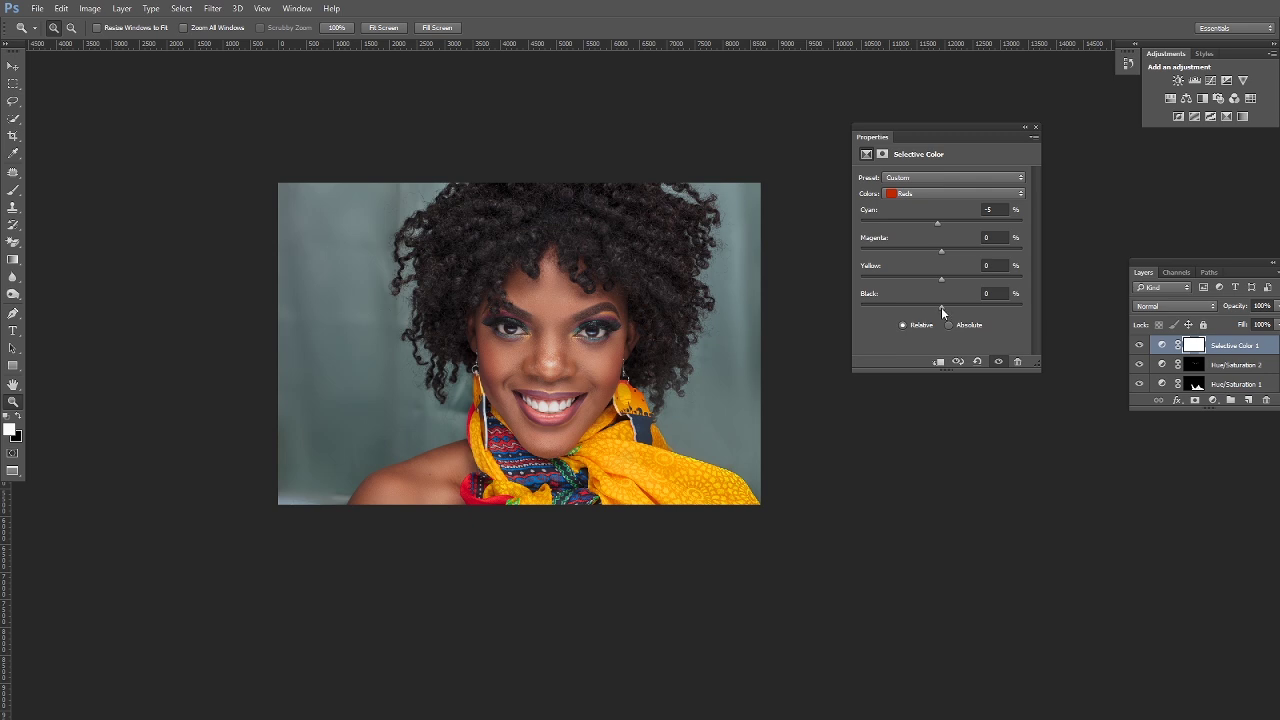
drag(941, 306, 943, 306)
drag(951, 310, 955, 310)
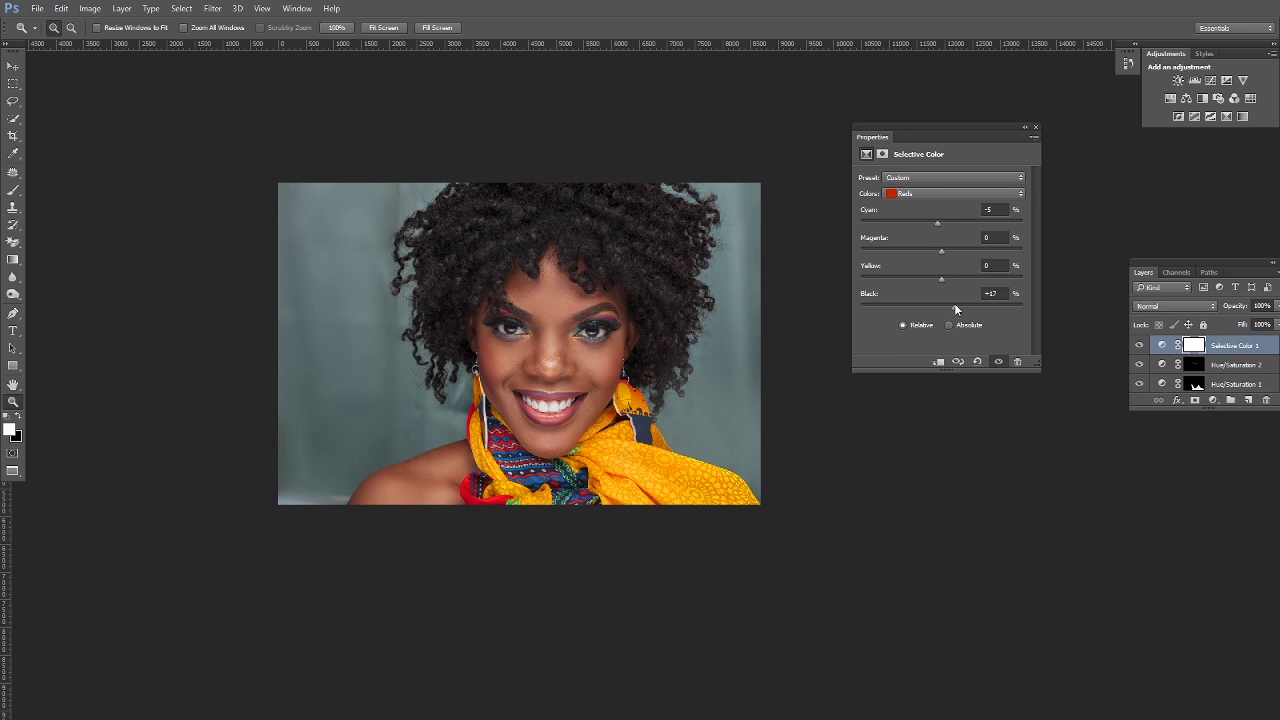
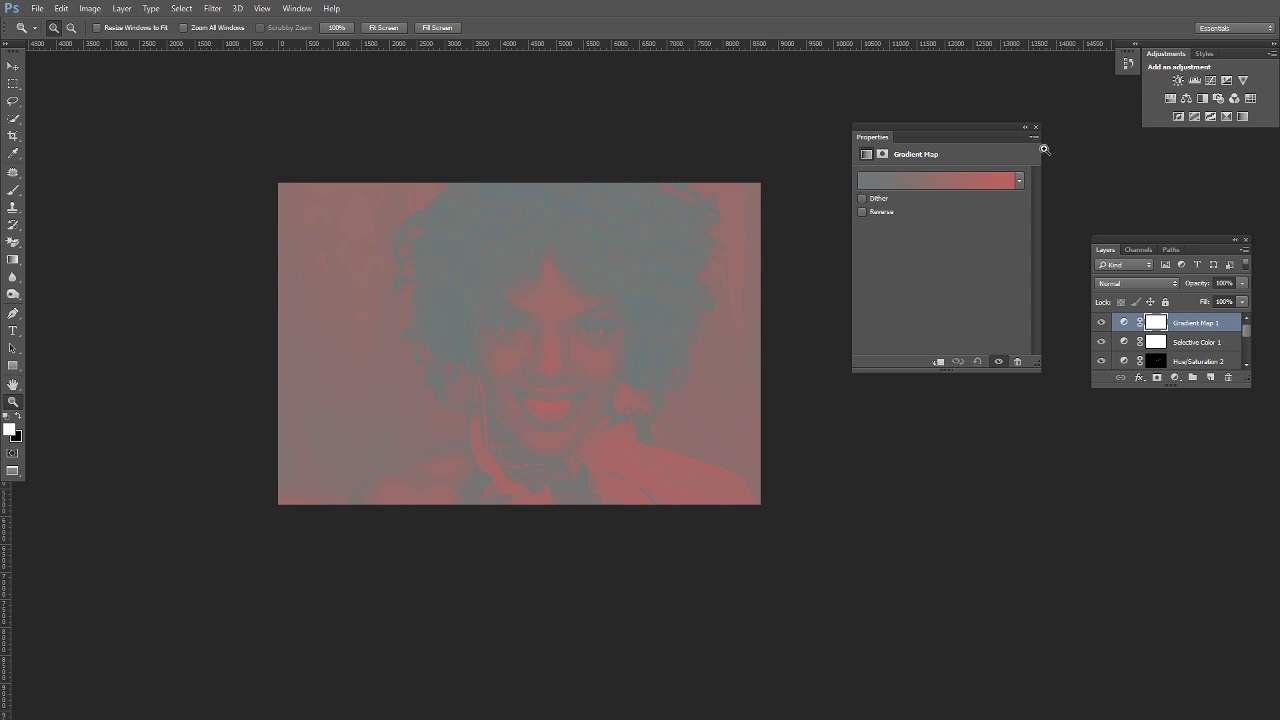
Step: Set the dark end stop of the Gradient Map's gradient to deep blue 032939
click(869, 182)
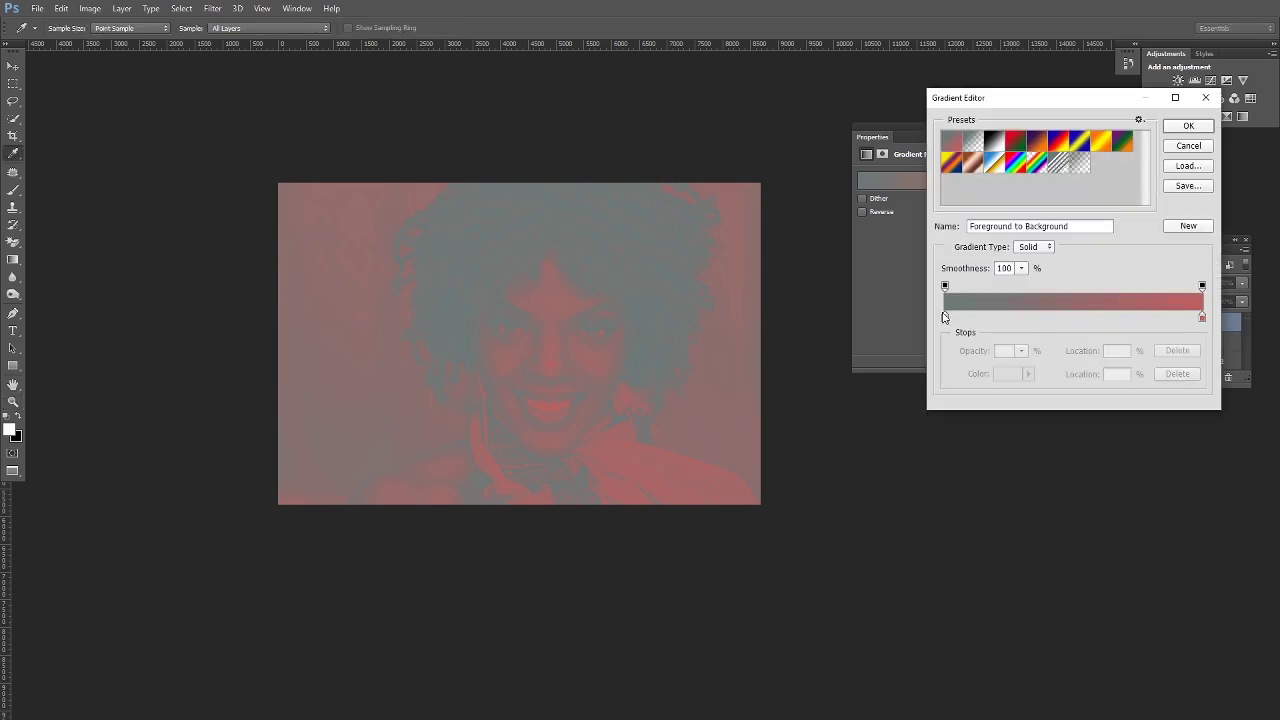
click(946, 318)
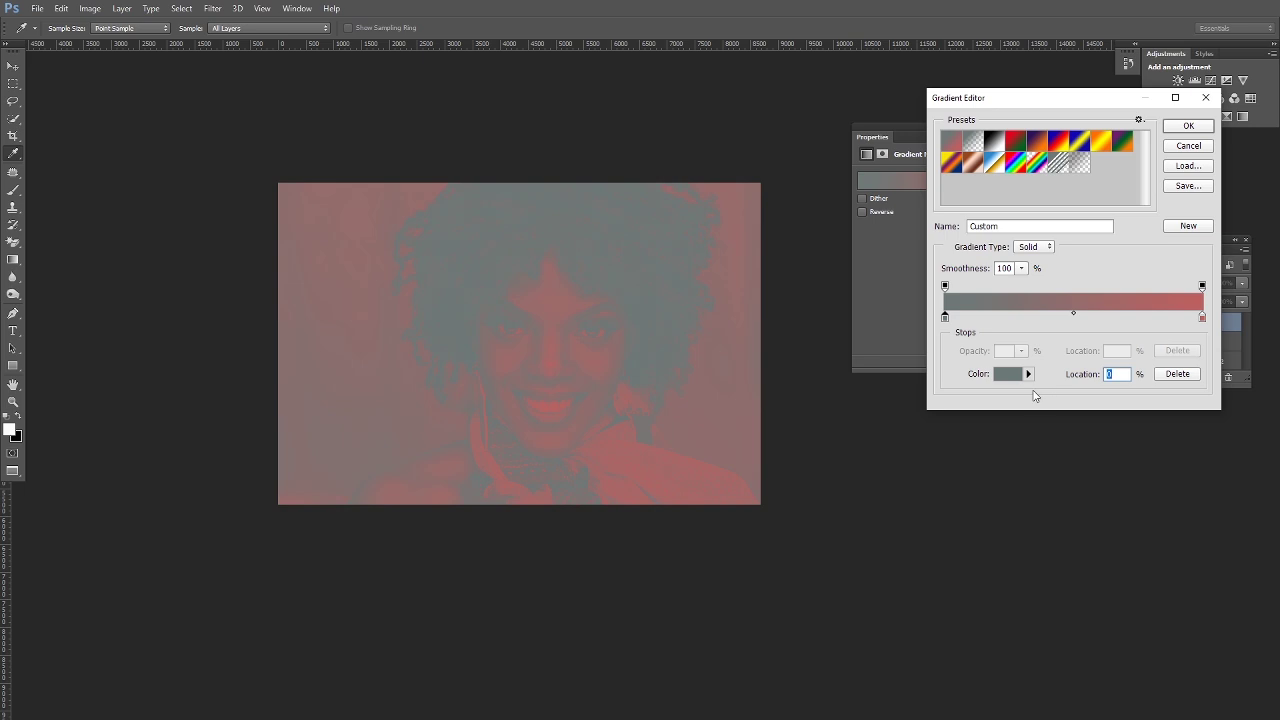
click(1010, 376)
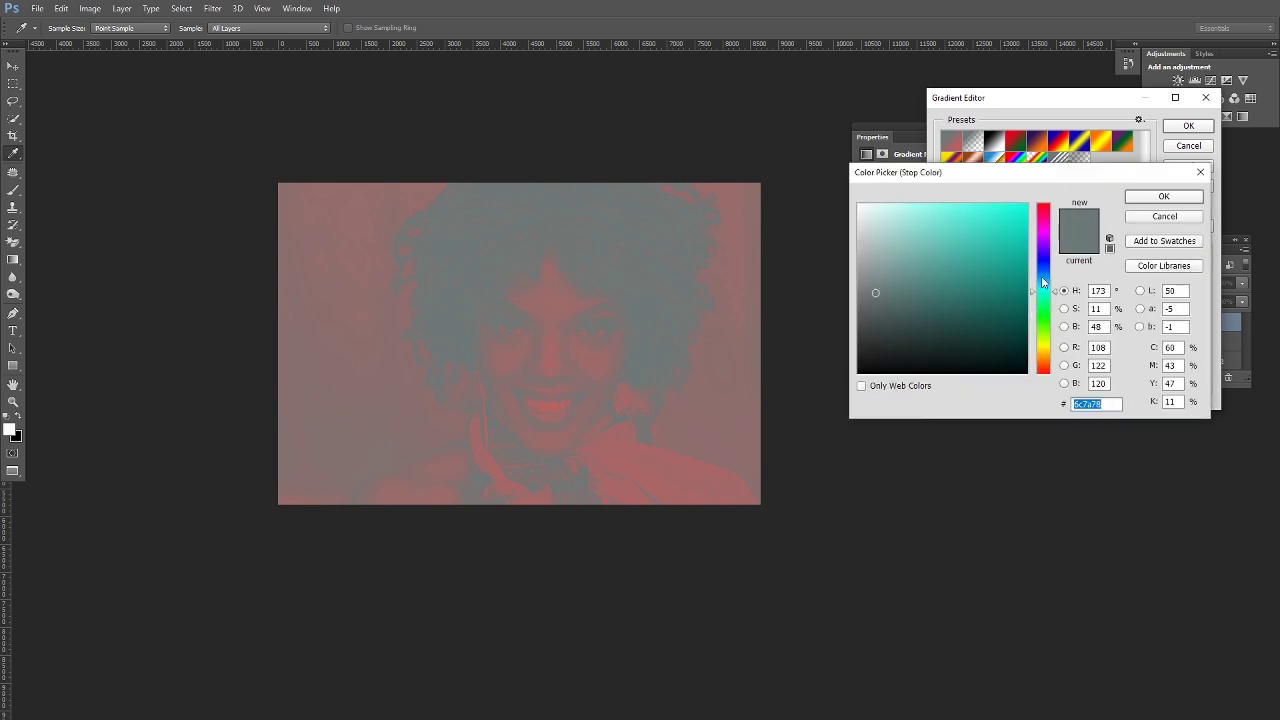
drag(1042, 282, 1042, 280)
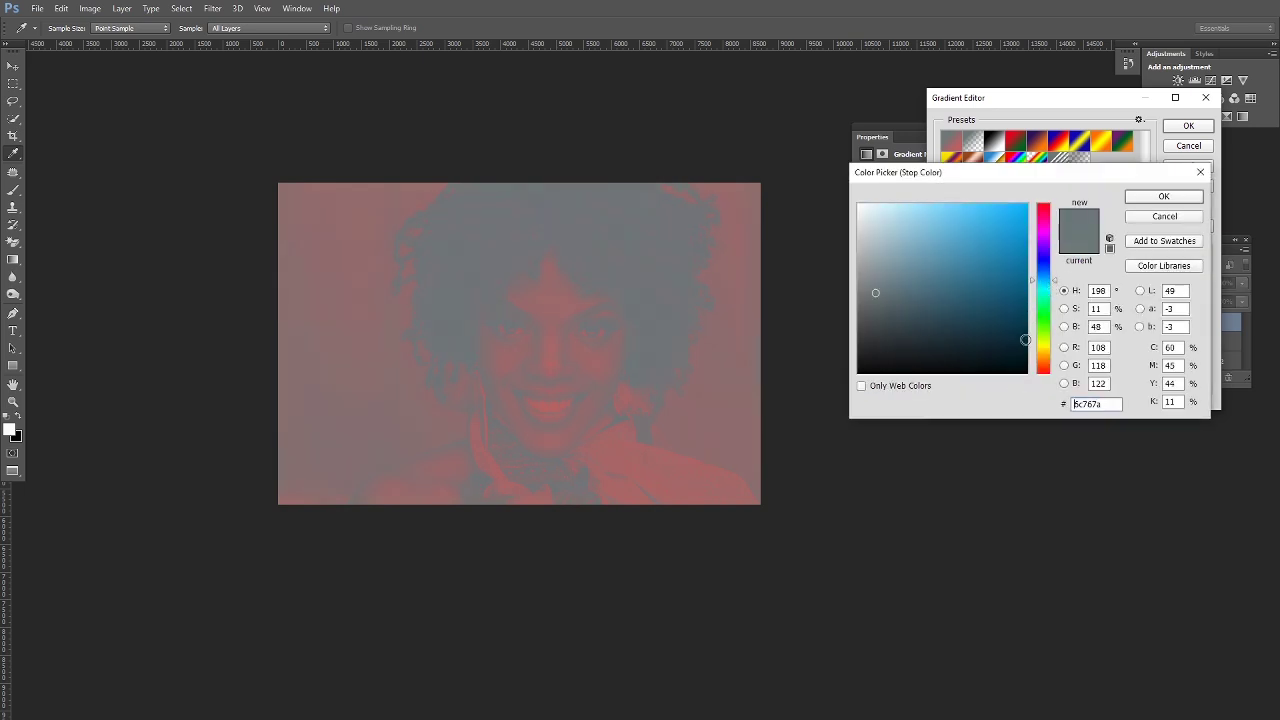
click(1019, 336)
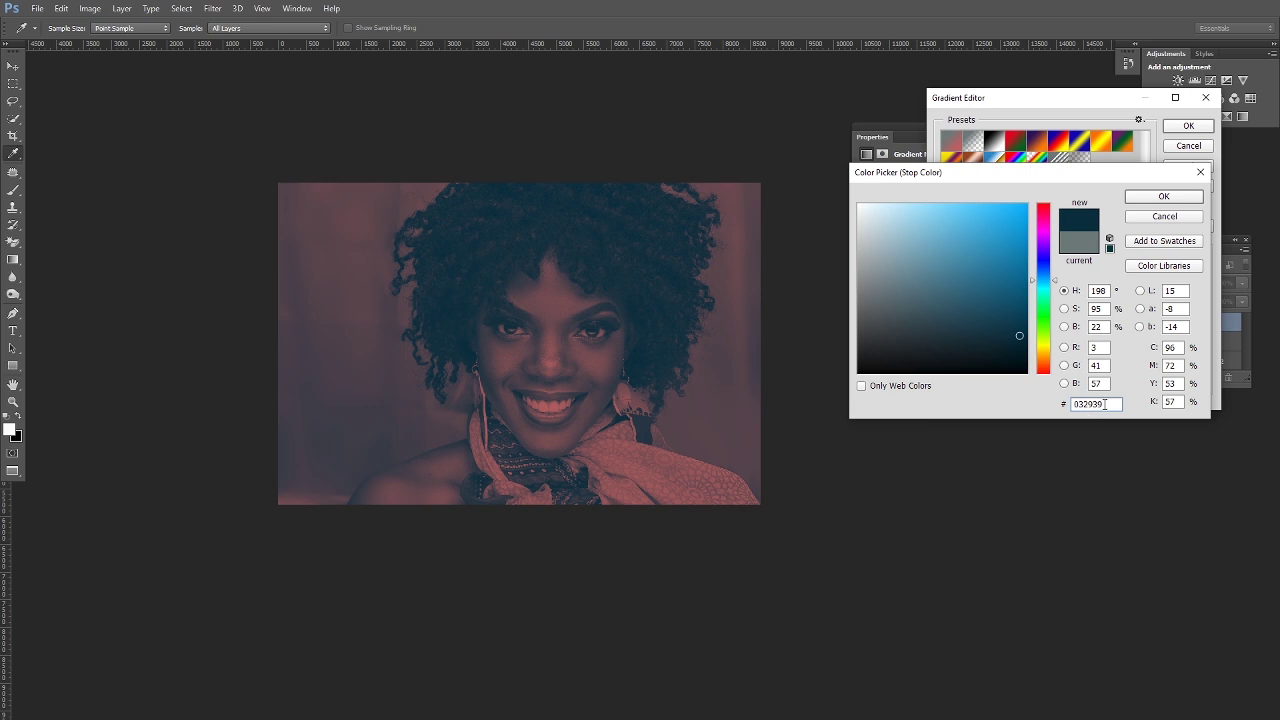
click(1162, 200)
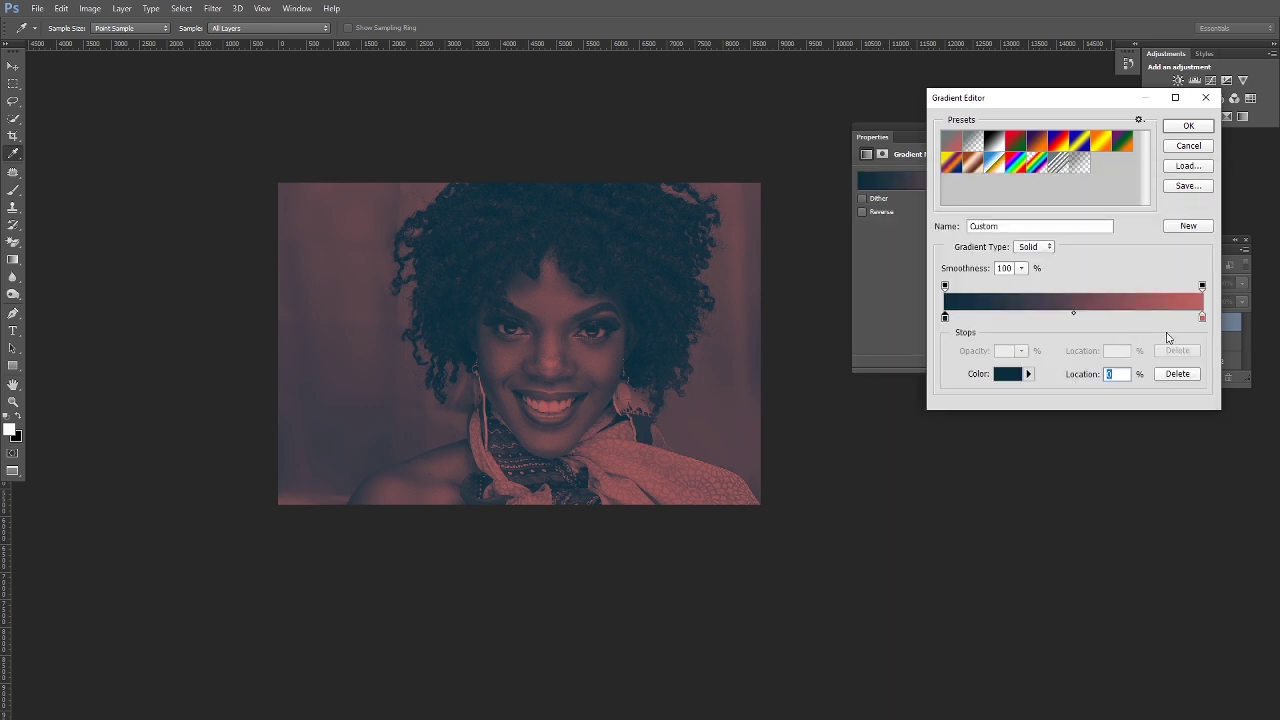
Step: Set the light end stop of the gradient to pale pink ffcccc using only web colors, and apply the gradient
click(1203, 318)
click(1010, 378)
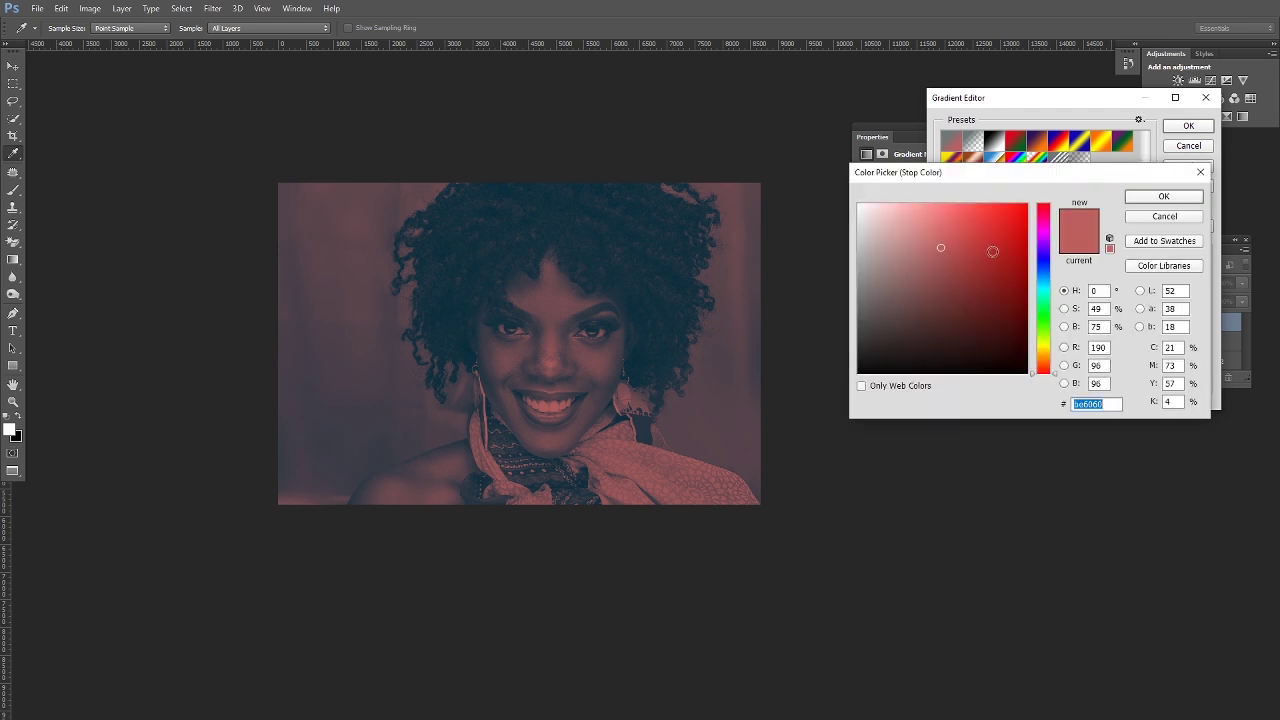
click(862, 386)
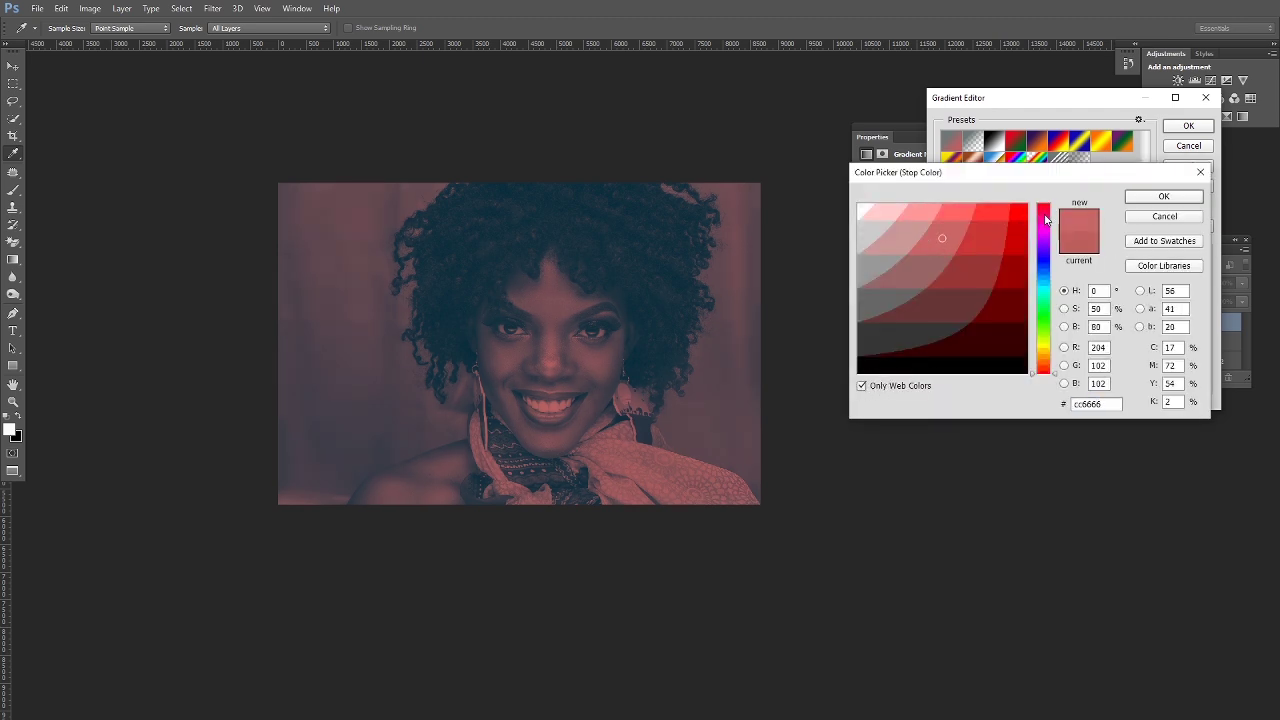
click(1040, 218)
click(892, 212)
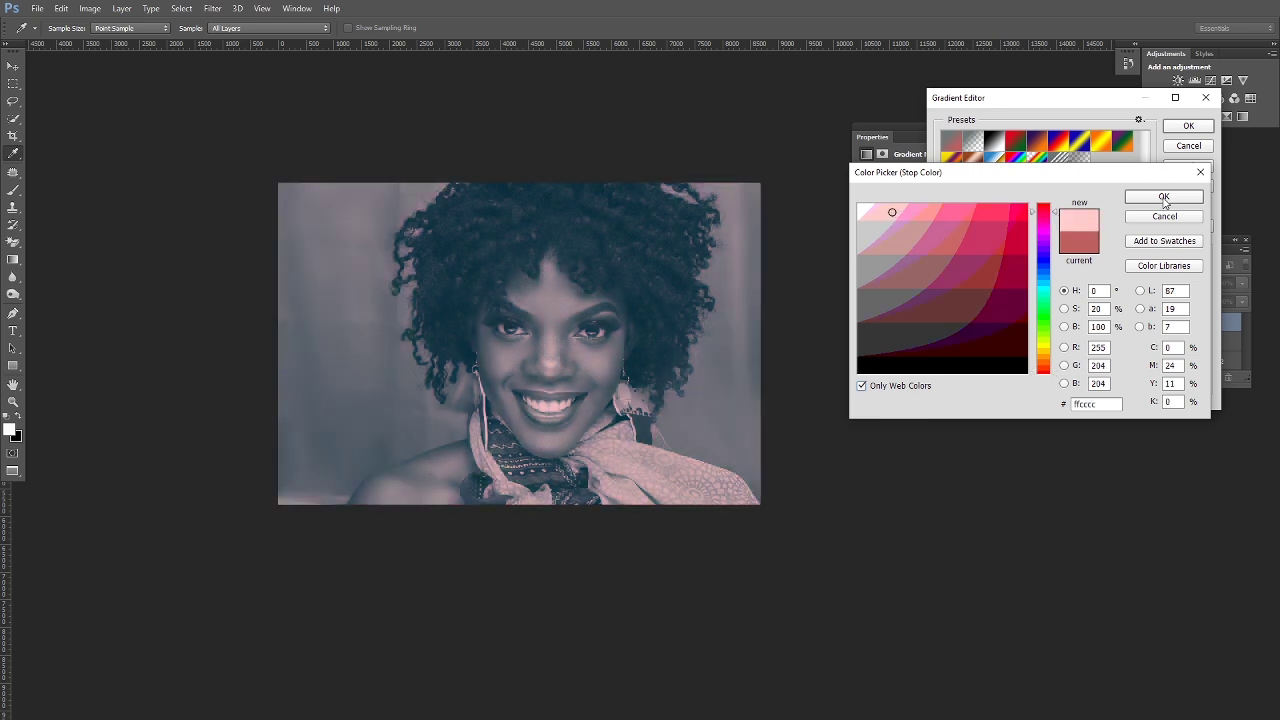
click(1164, 198)
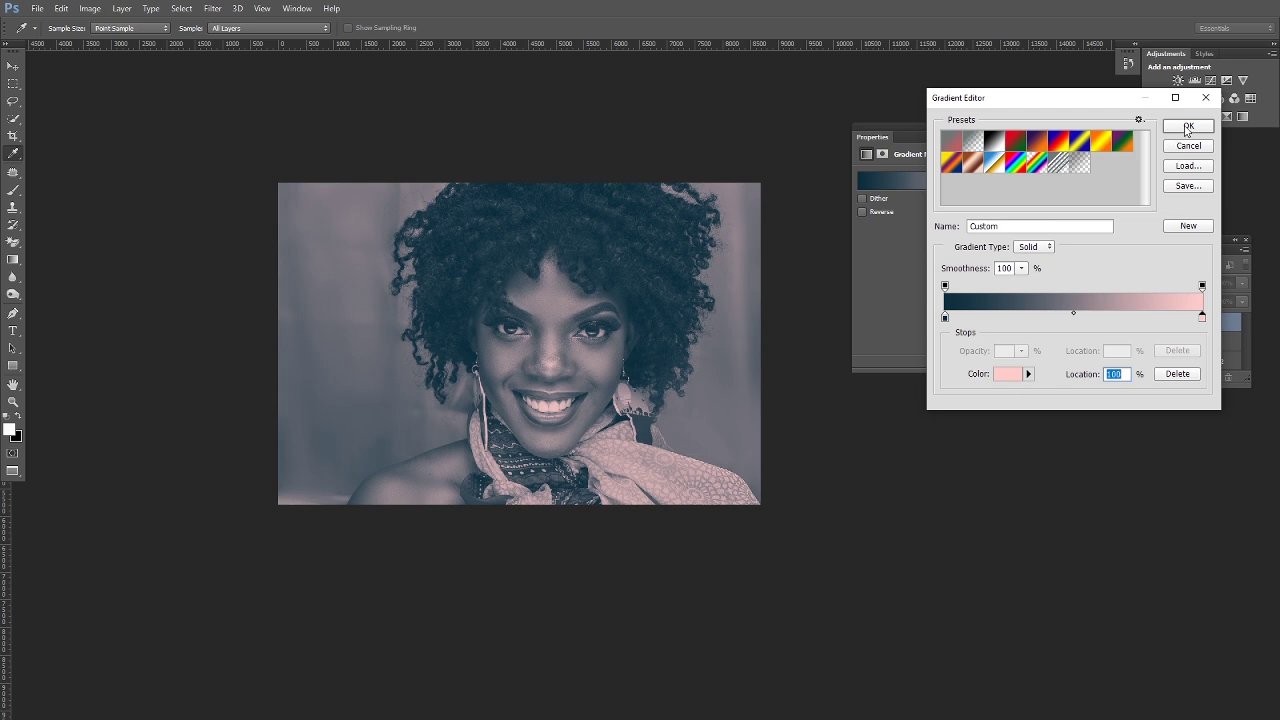
click(1188, 128)
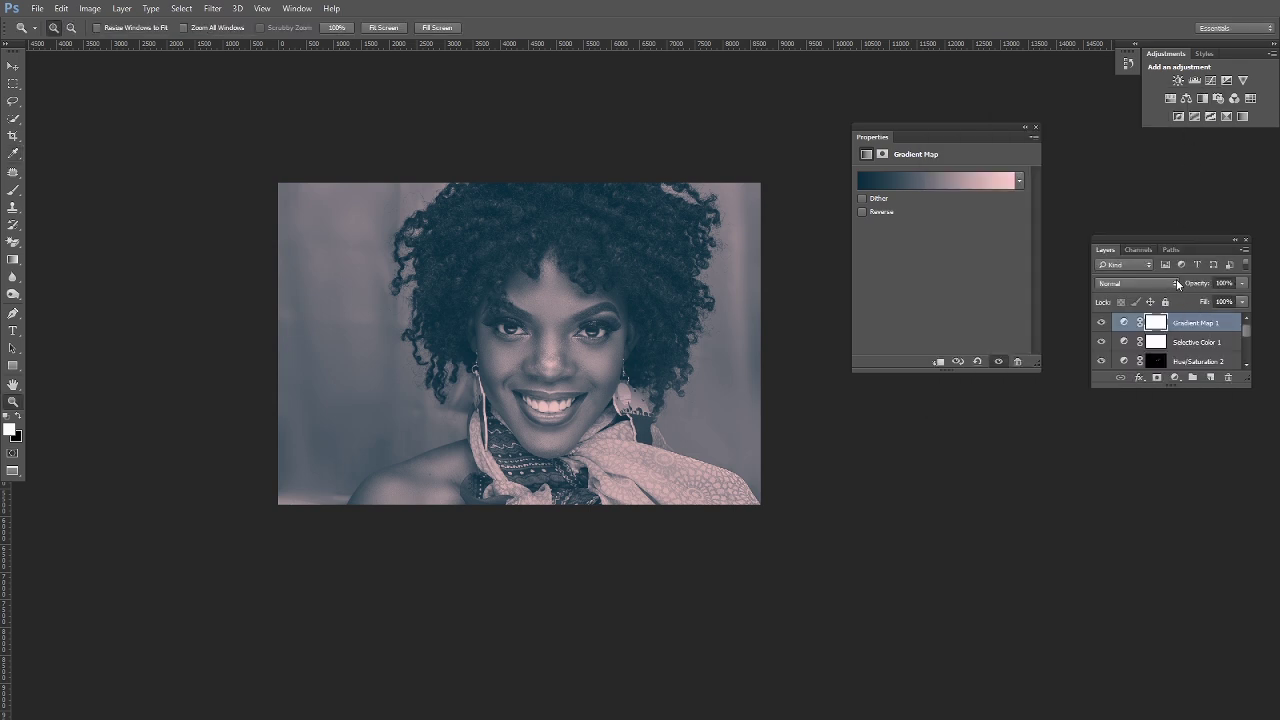
Step: Try the Color blend mode on the Gradient Map layer, and return it to Normal for comparison
click(1176, 282)
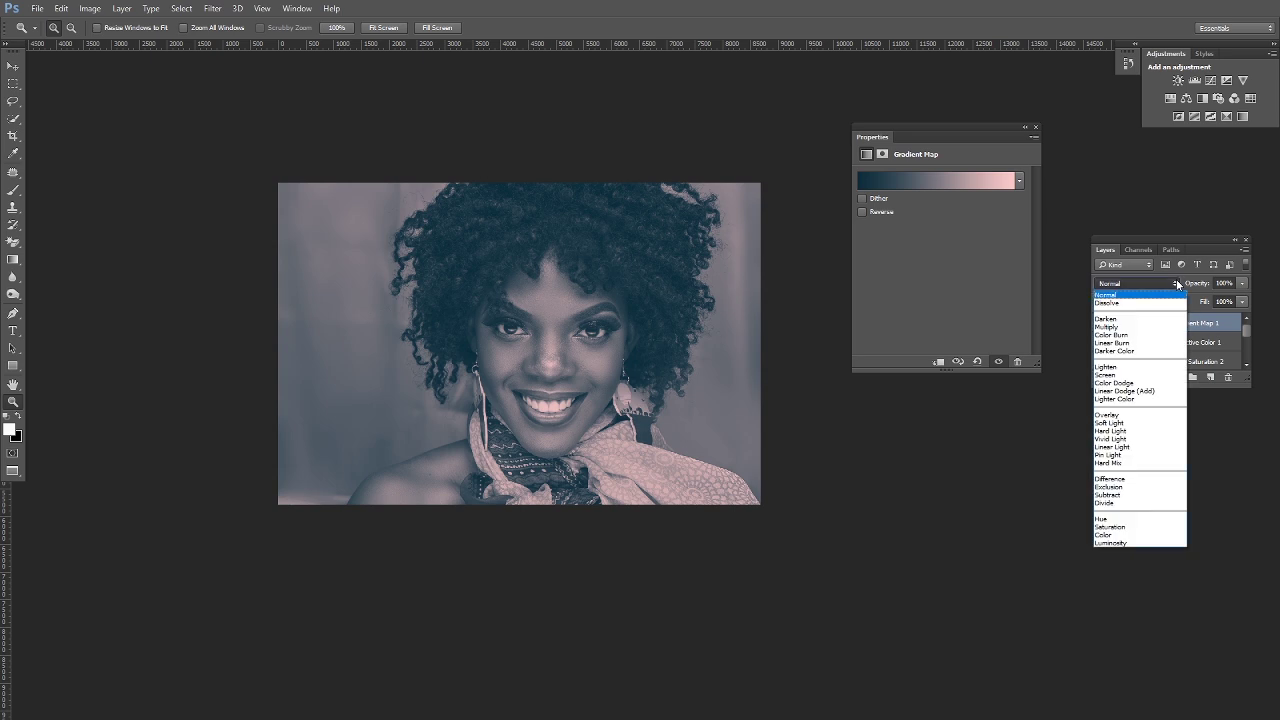
click(1119, 538)
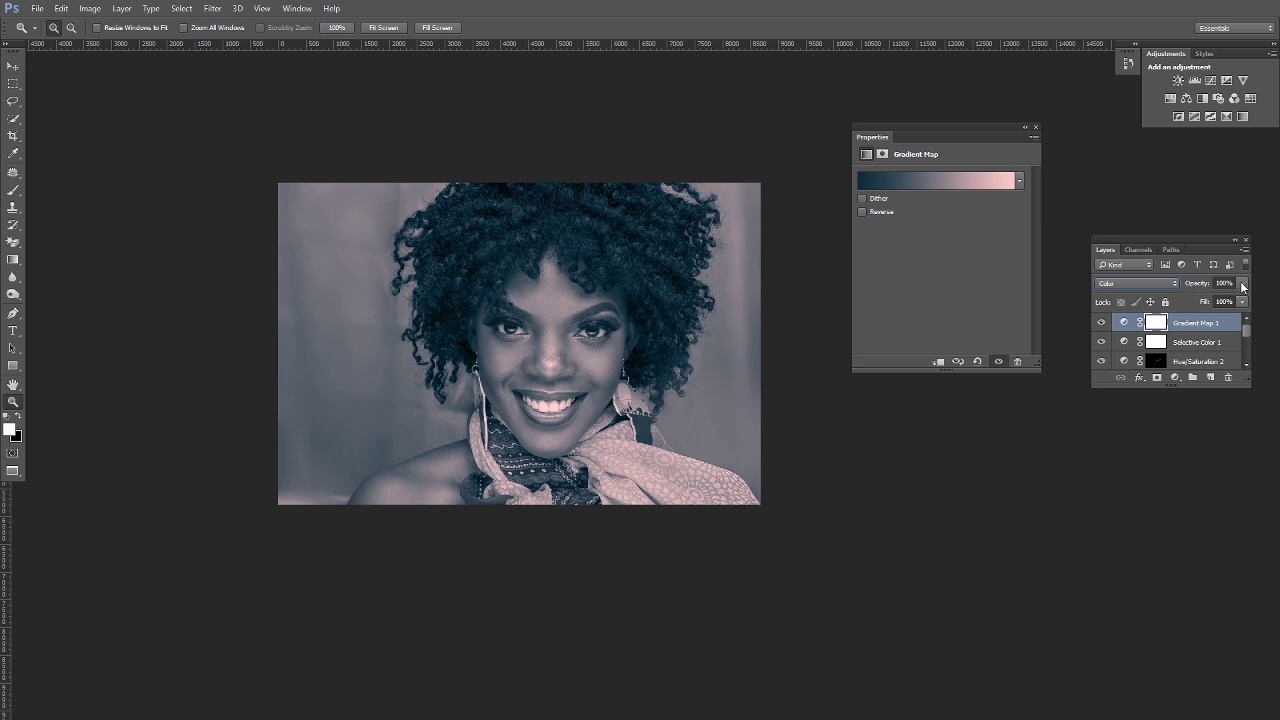
click(1175, 283)
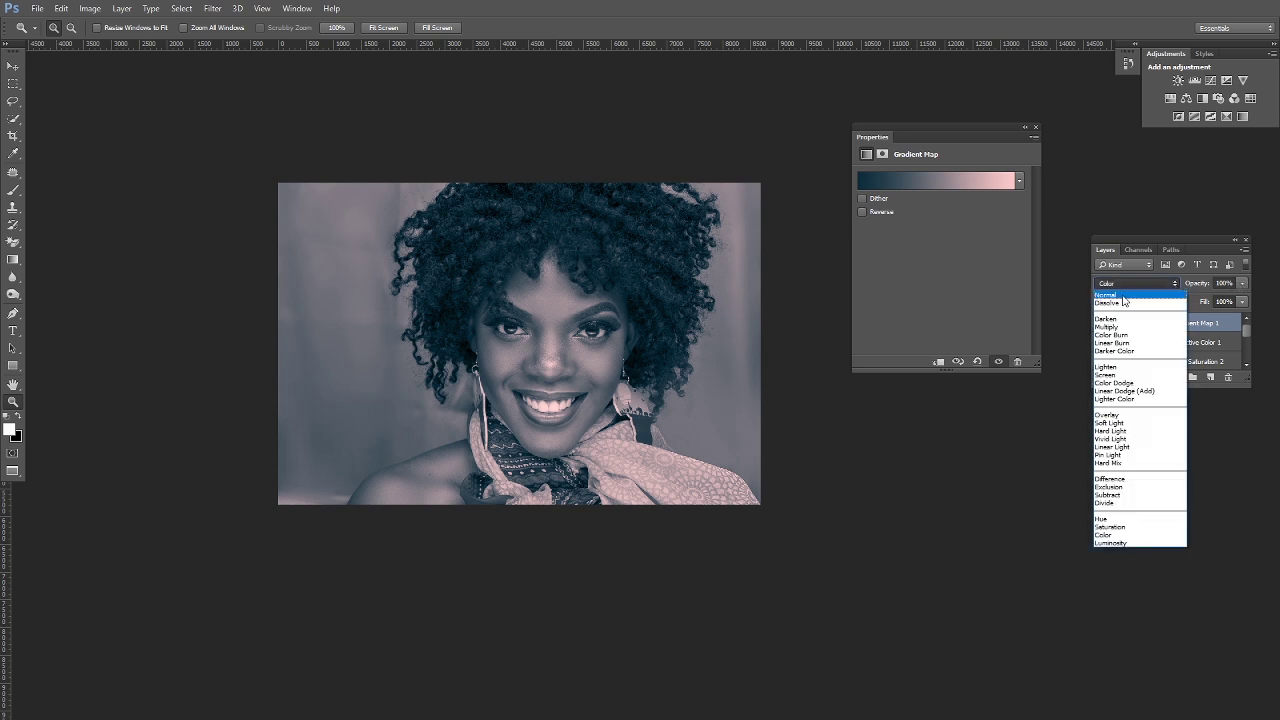
click(1122, 295)
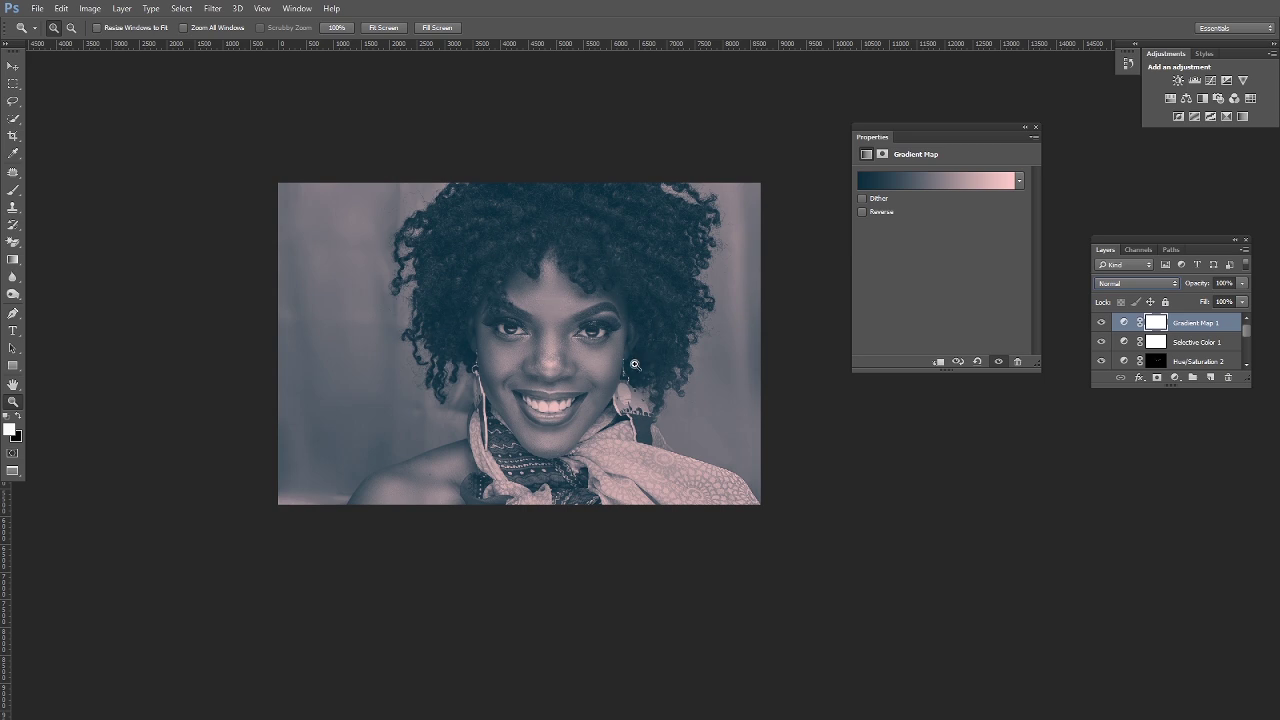
Step: Set the Gradient Map layer's blend mode to Color and its opacity to 10%
click(1177, 286)
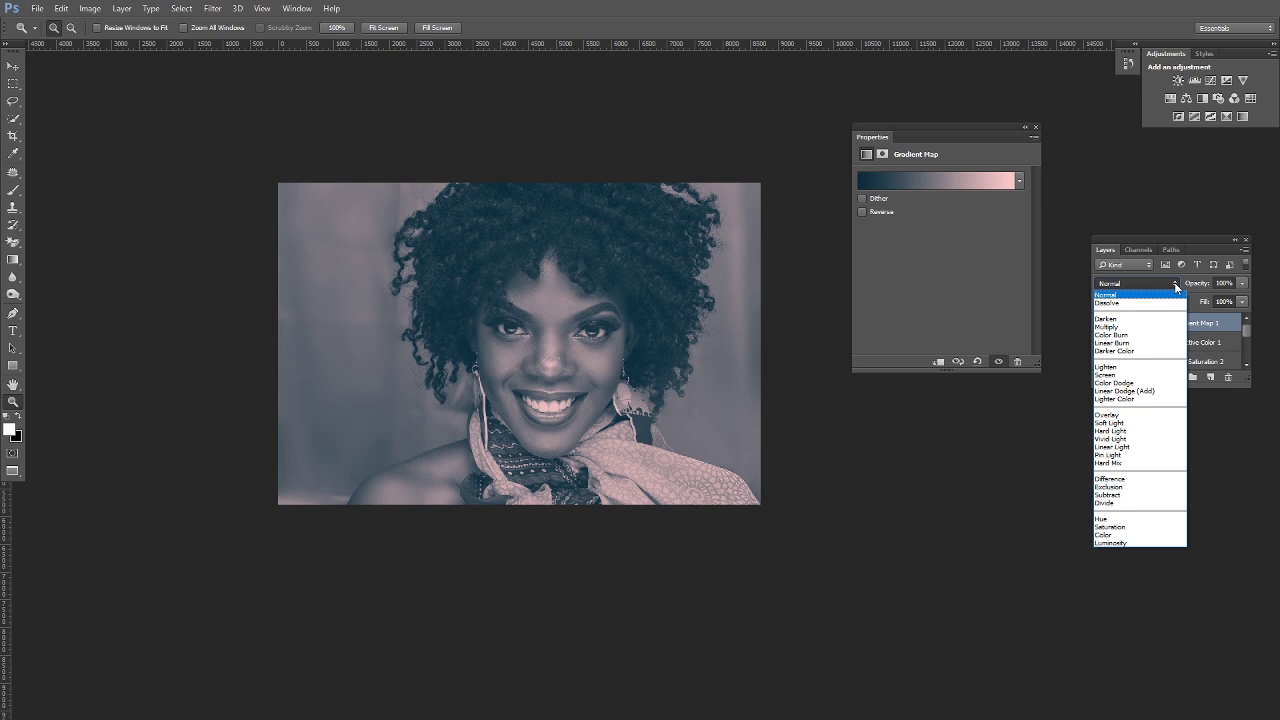
click(1108, 535)
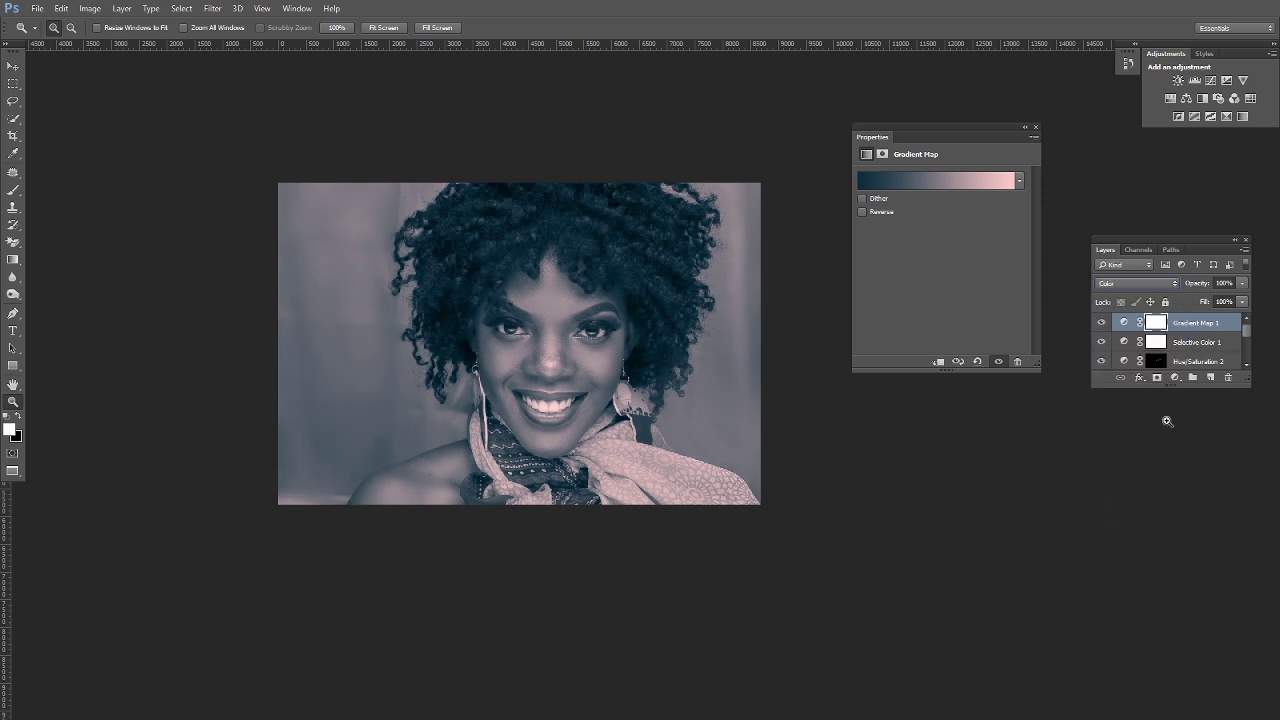
click(1242, 283)
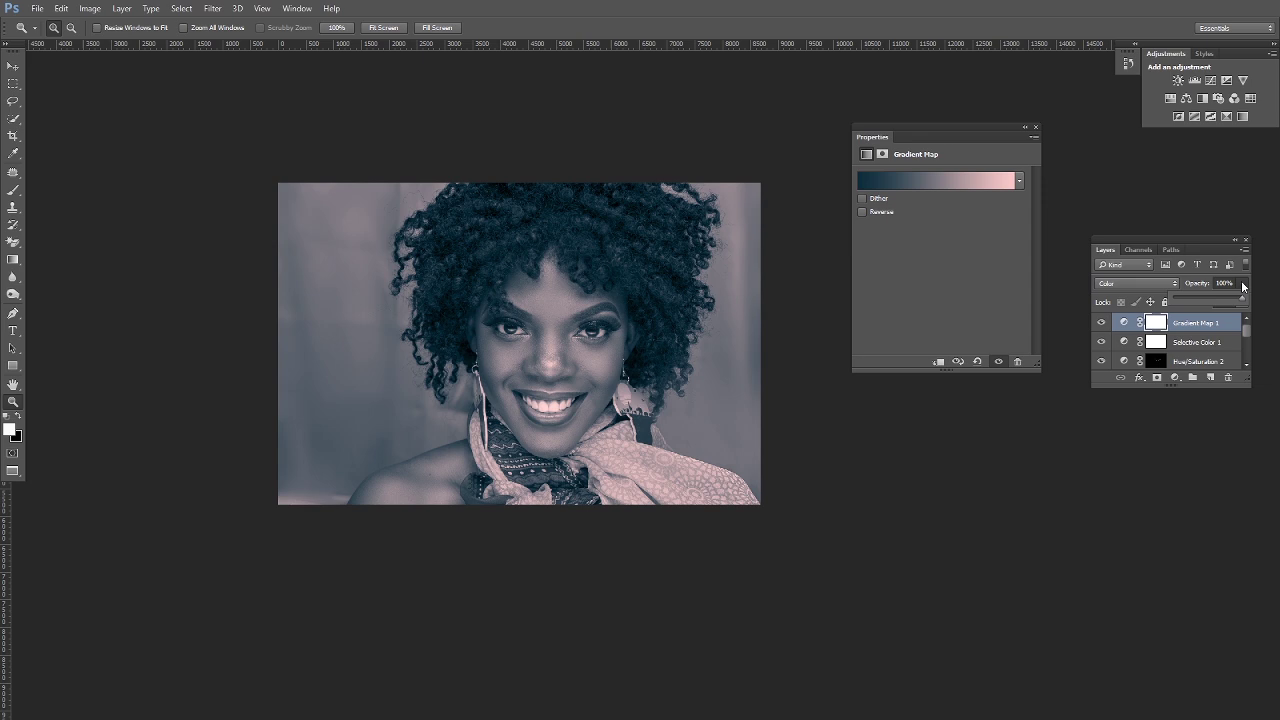
click(1186, 297)
Step: Compare the portrait with and without the Gradient Map layer, both in full and close up on the face
click(1101, 323)
click(1101, 323)
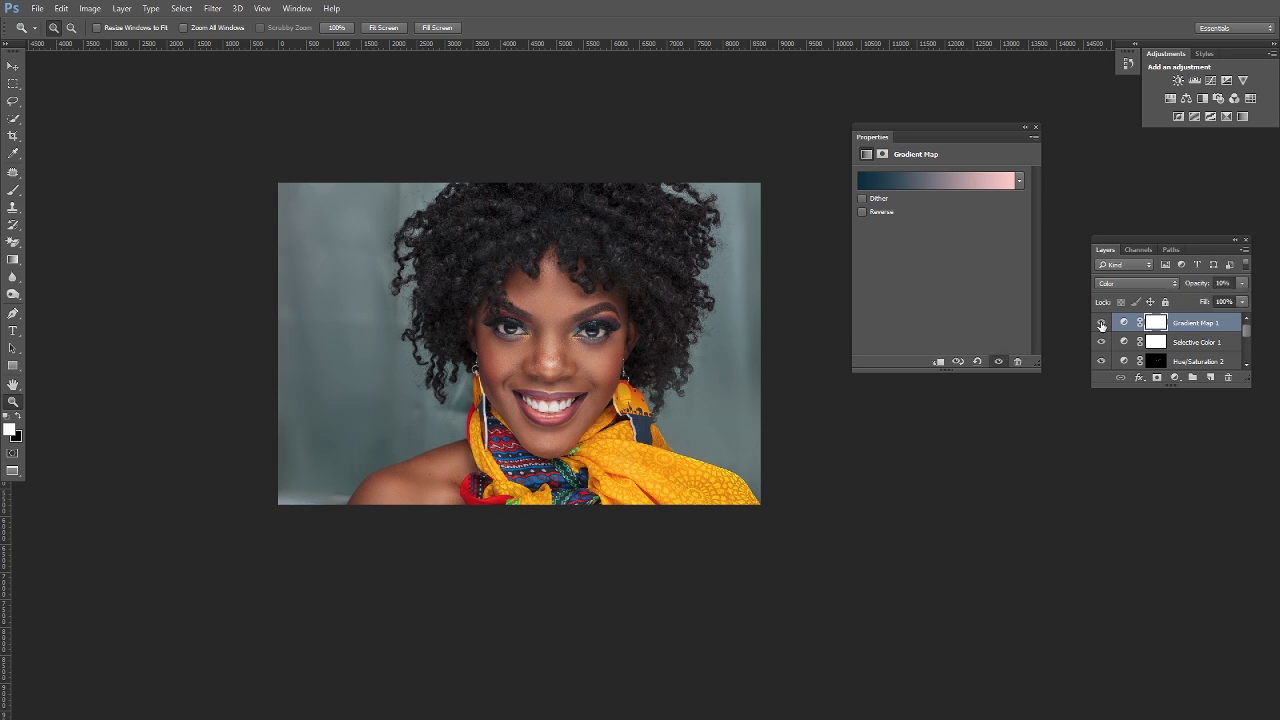
click(621, 380)
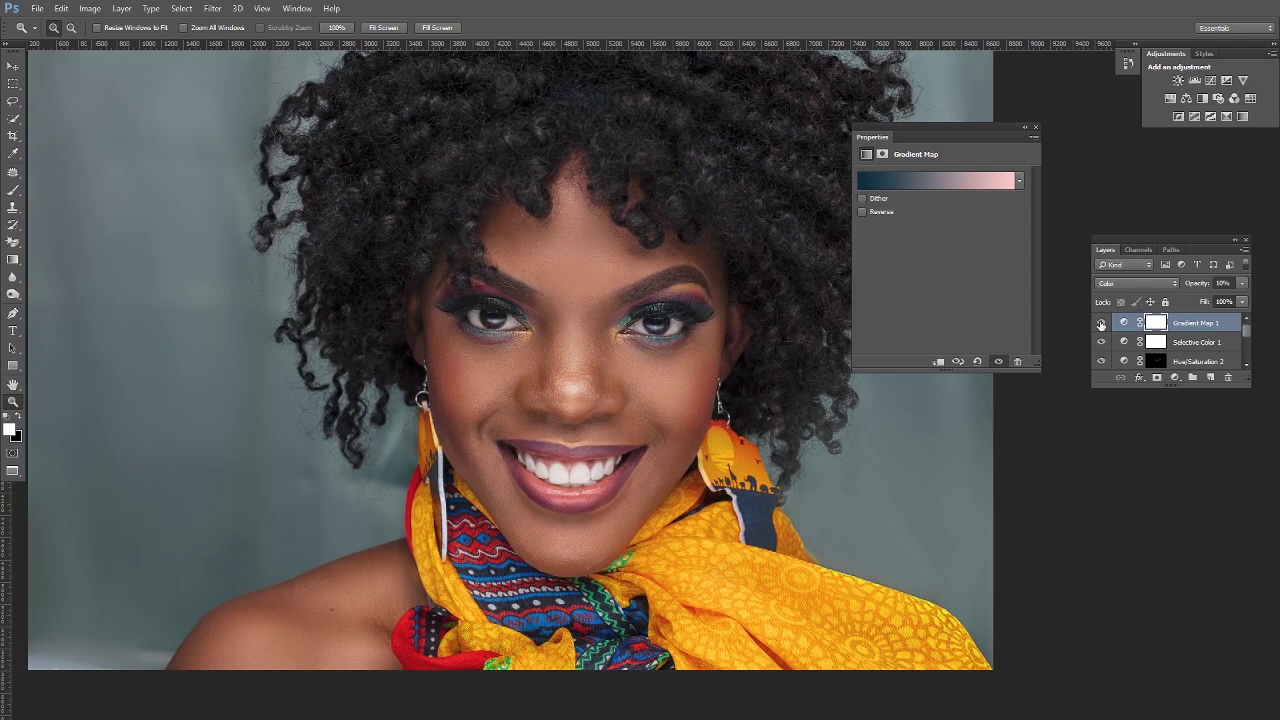
click(1101, 323)
click(1101, 323)
alt+click(659, 360)
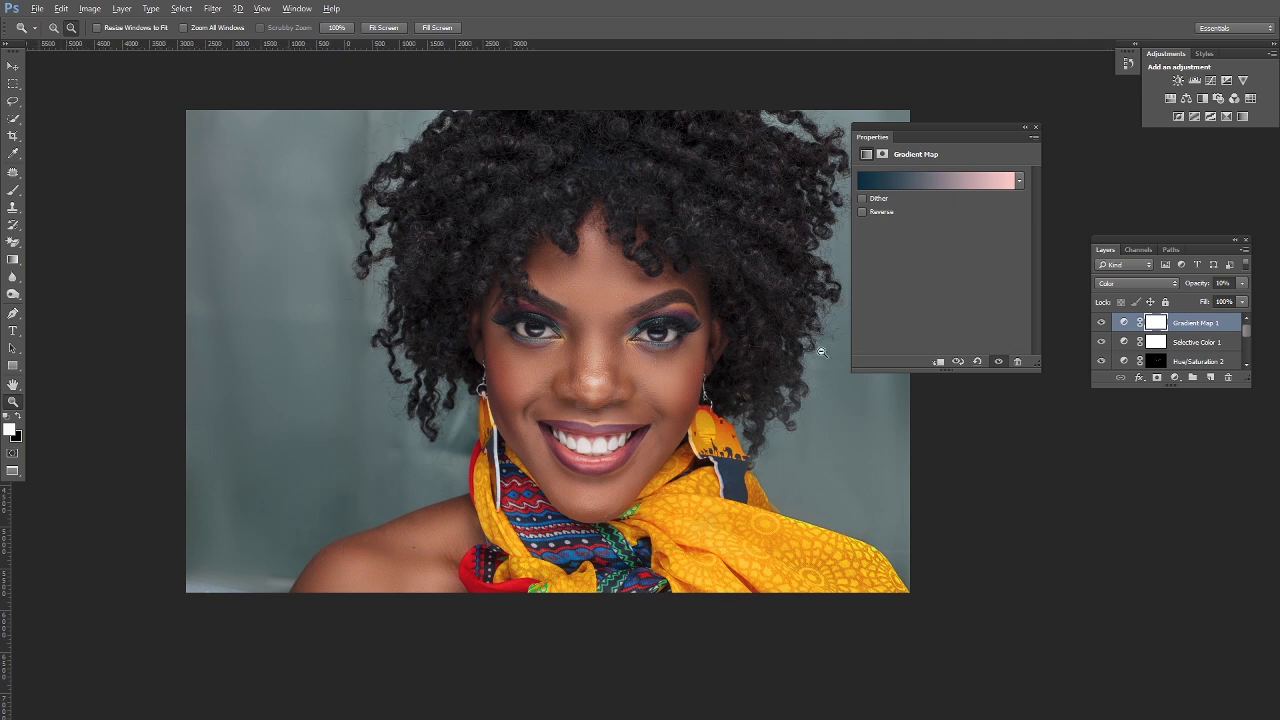
alt+click(659, 360)
click(655, 358)
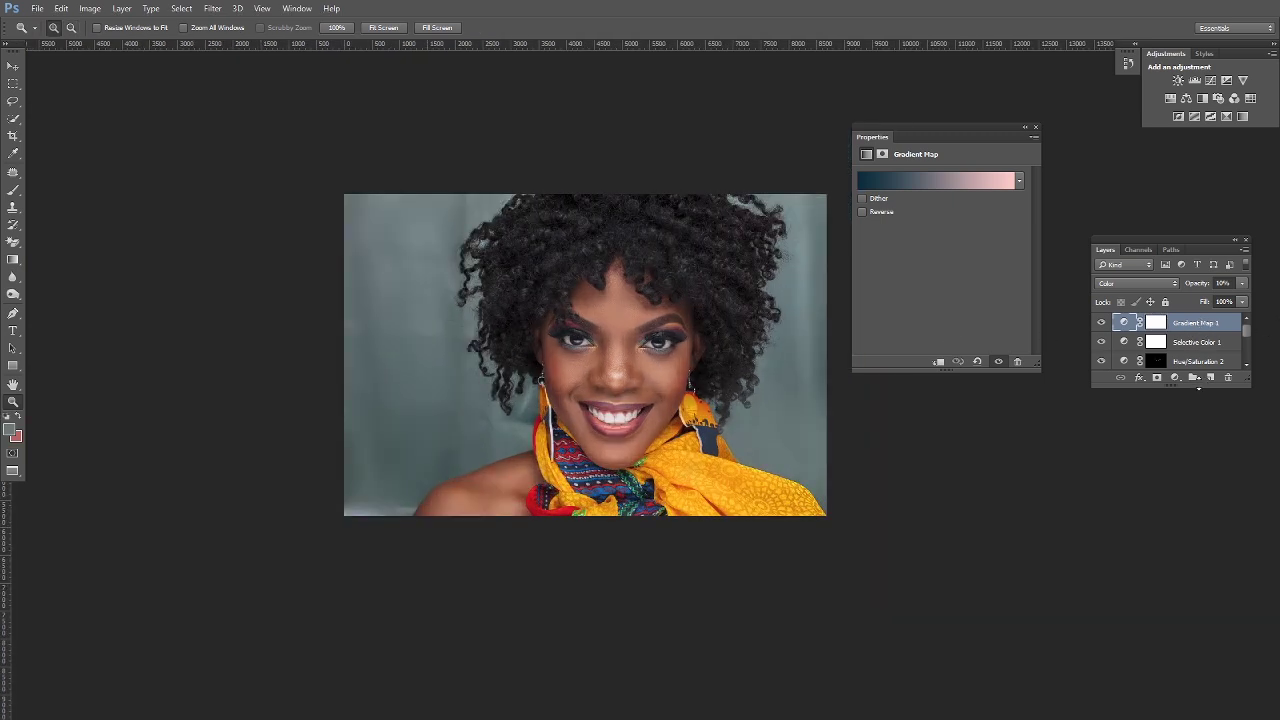
Step: Add a Curves adjustment layer and slightly lower the shadows of the RGB curve, with a second point in the highlights
click(1176, 379)
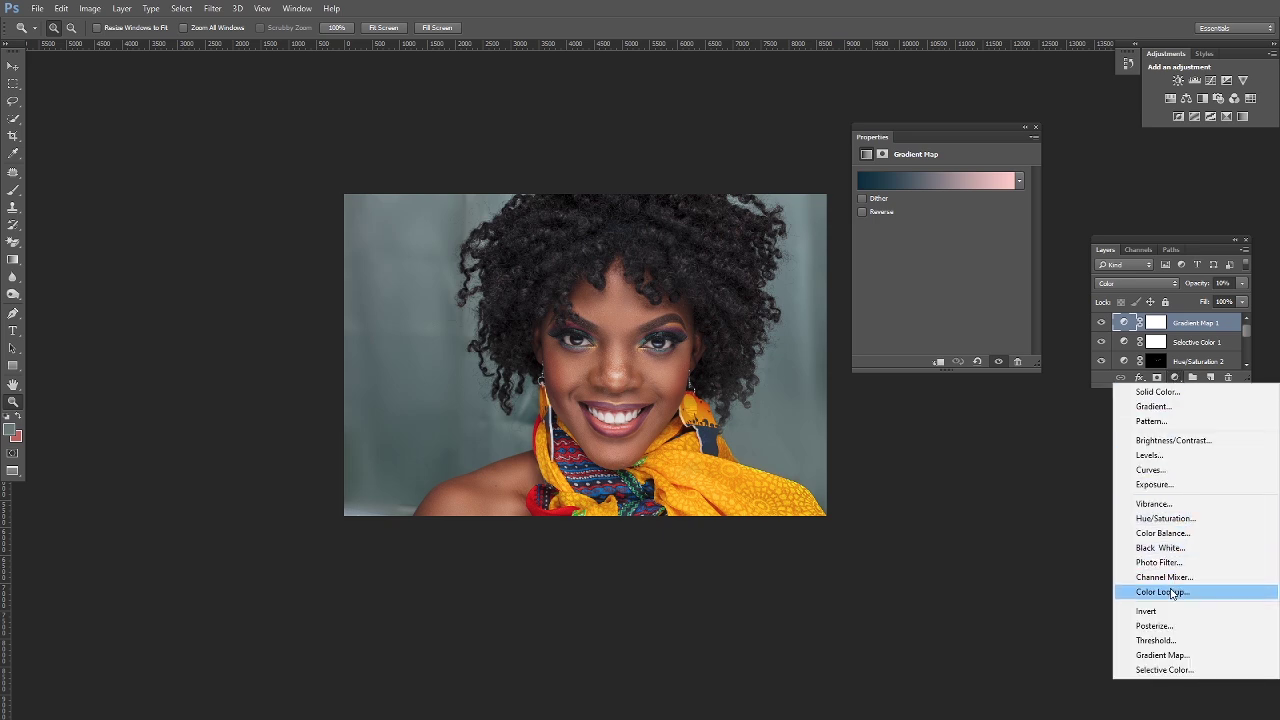
click(1150, 469)
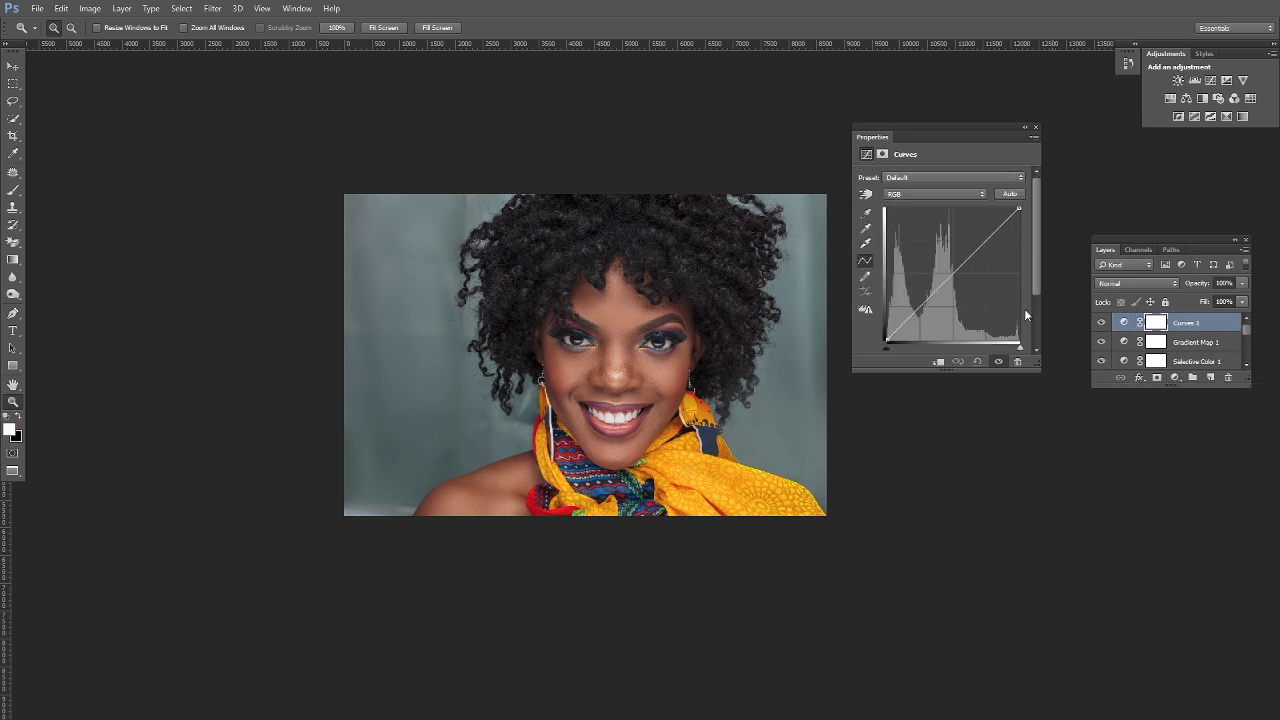
click(918, 307)
drag(918, 307, 919, 310)
drag(919, 310, 919, 311)
click(985, 239)
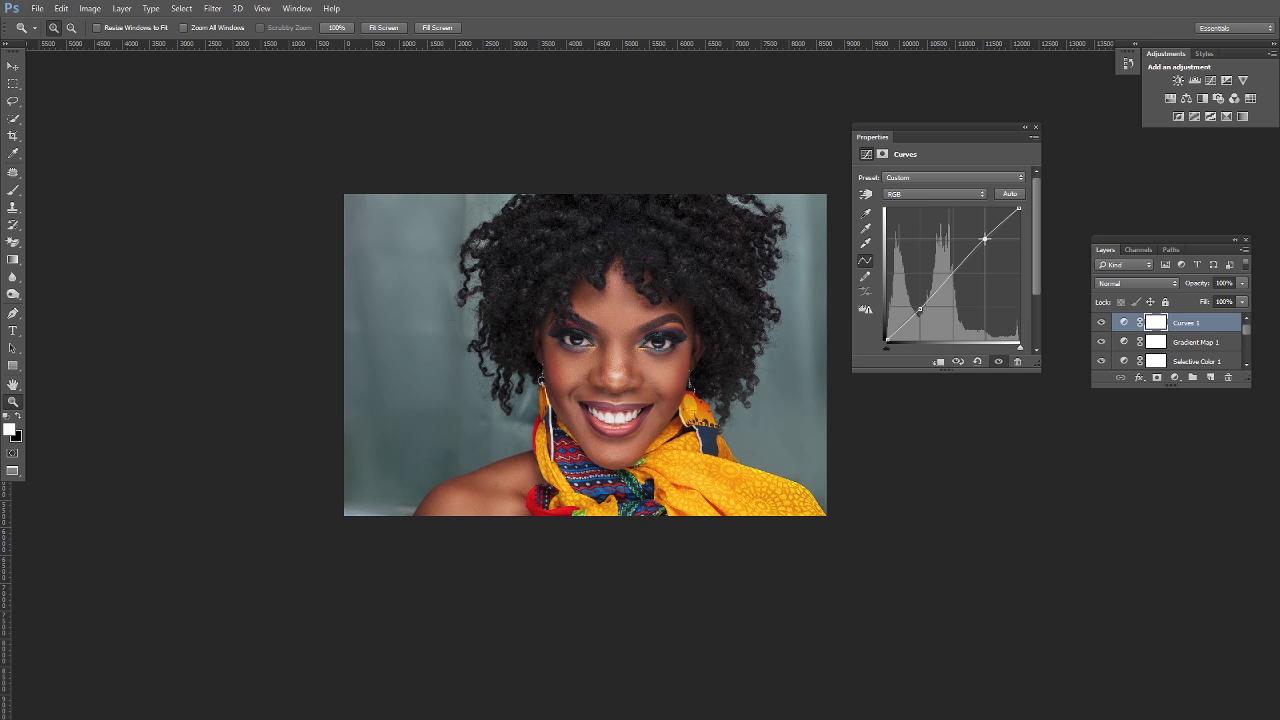
drag(985, 239, 987, 238)
Step: In the Curves adjustment's Blue channel, pull the midtones down slightly and move the highlight end point slightly inward
click(981, 195)
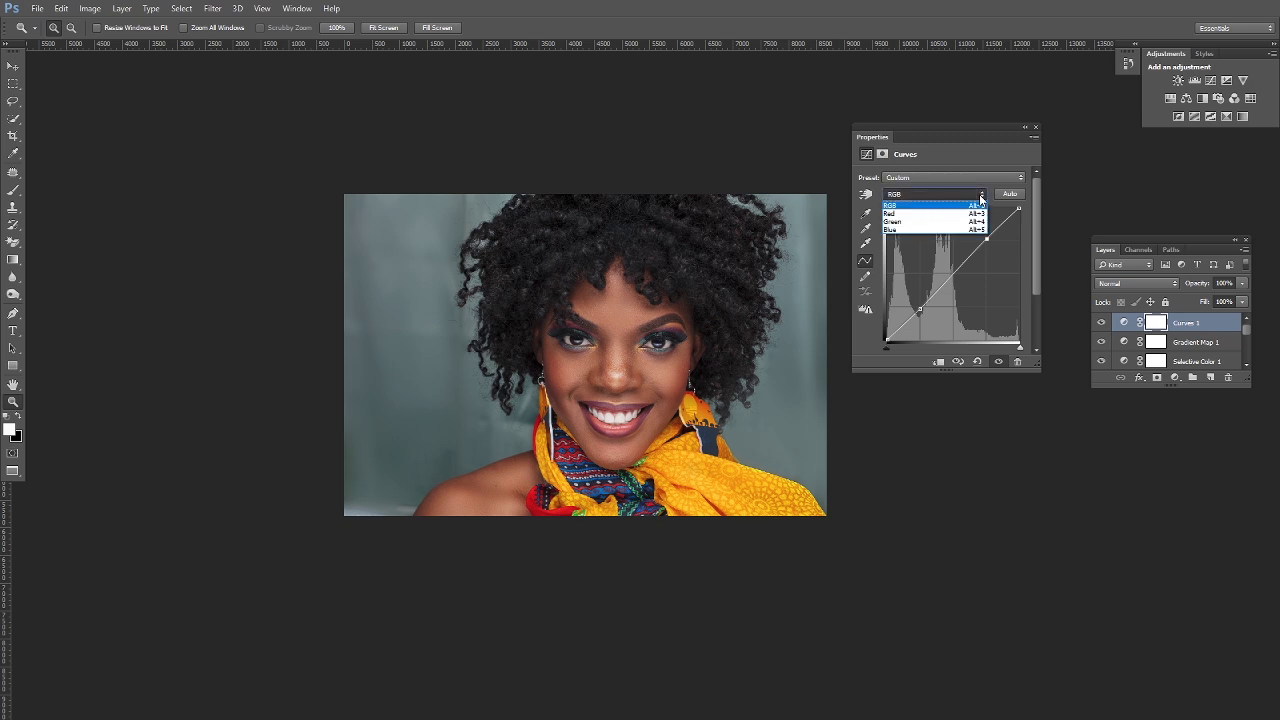
click(894, 230)
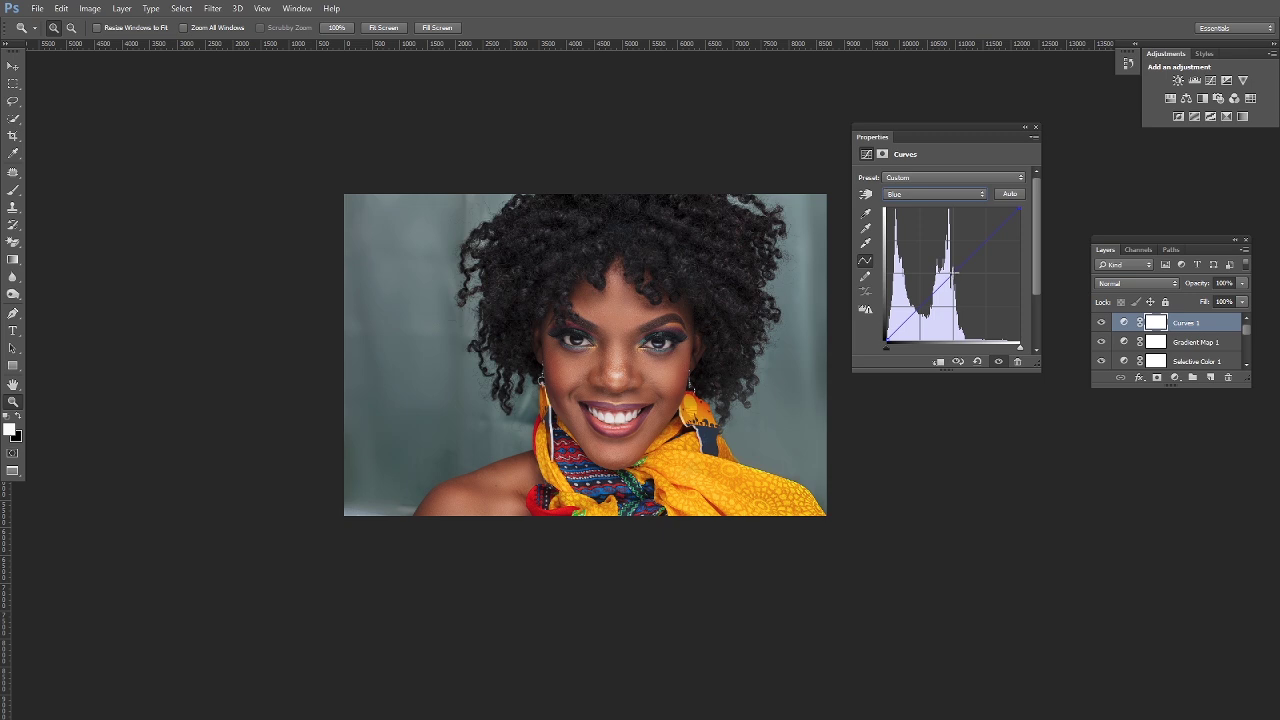
click(975, 195)
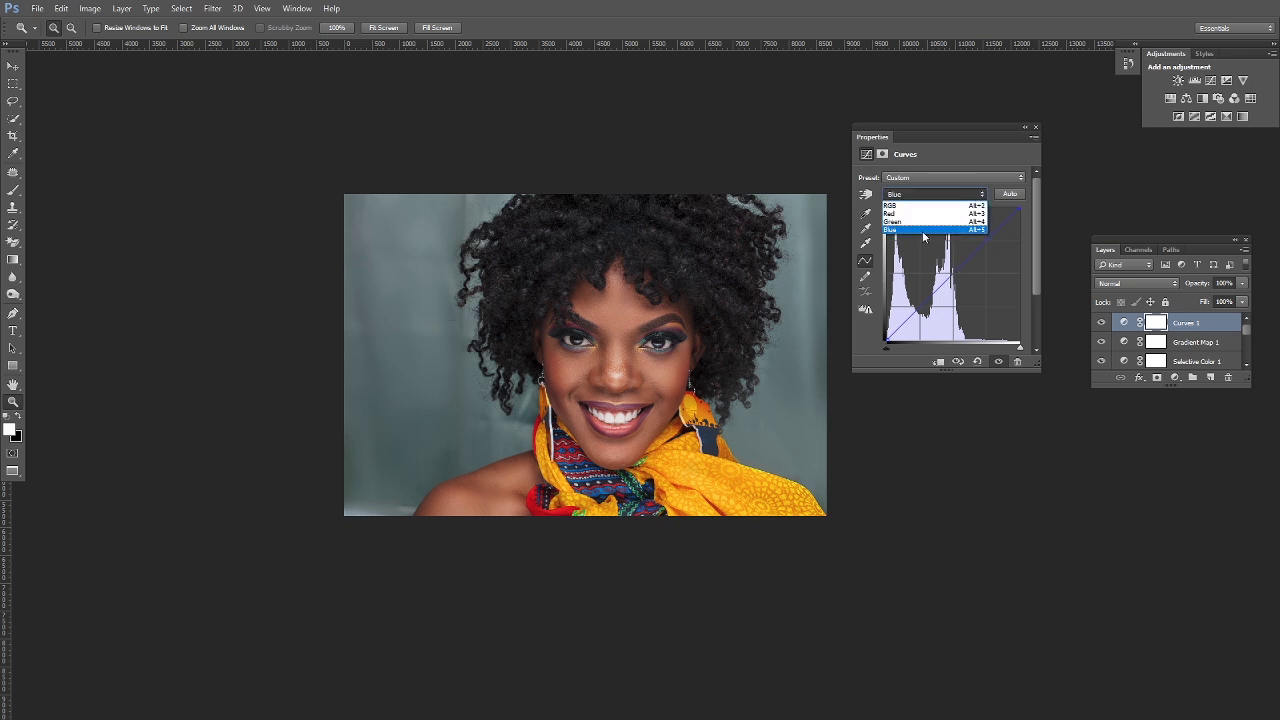
click(925, 237)
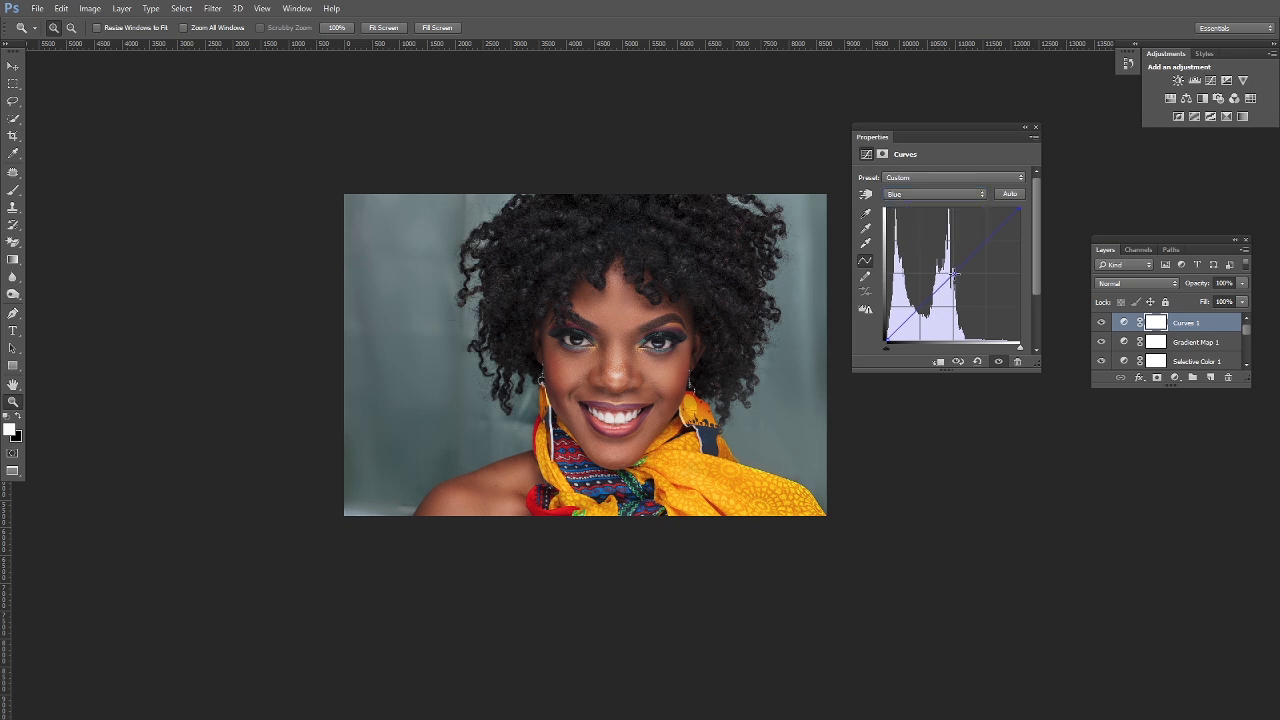
drag(954, 272, 957, 274)
drag(1018, 206, 1015, 207)
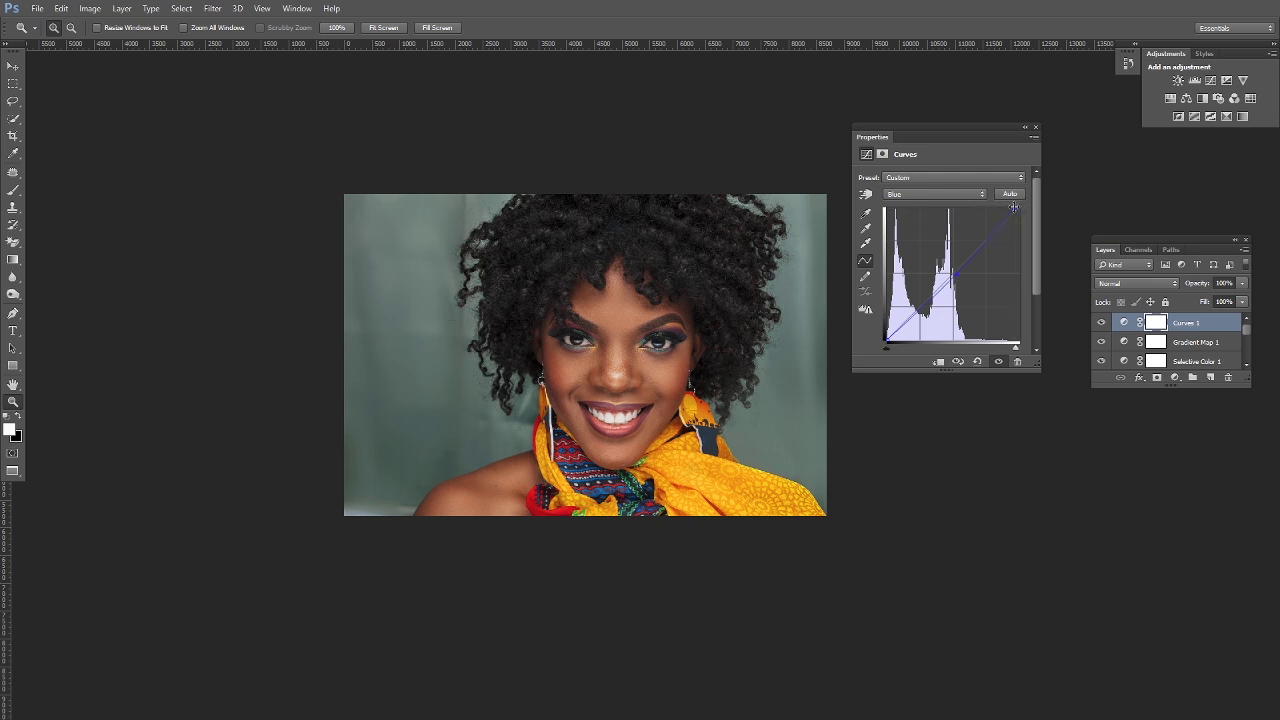
click(1037, 129)
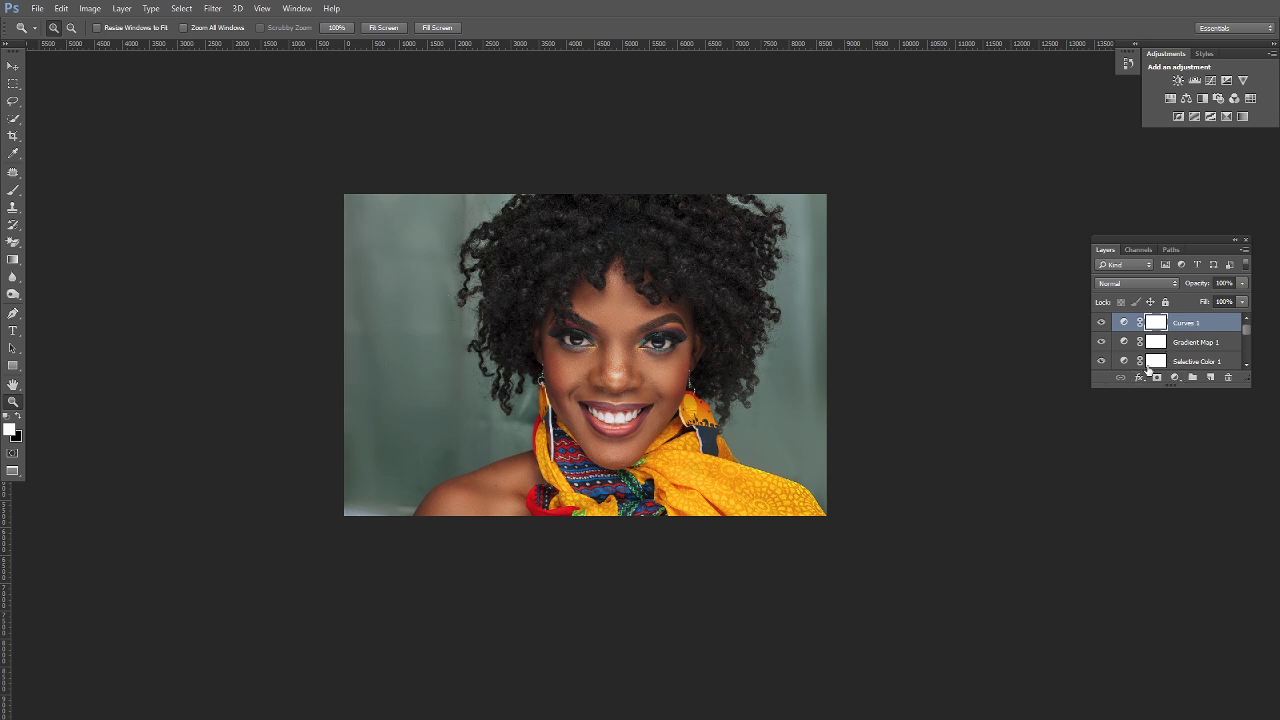
Step: Add a Hue/Saturation adjustment layer and raise the Cyans saturation to about +55 by sampling the backdrop with the on-image adjustment tool
click(1175, 377)
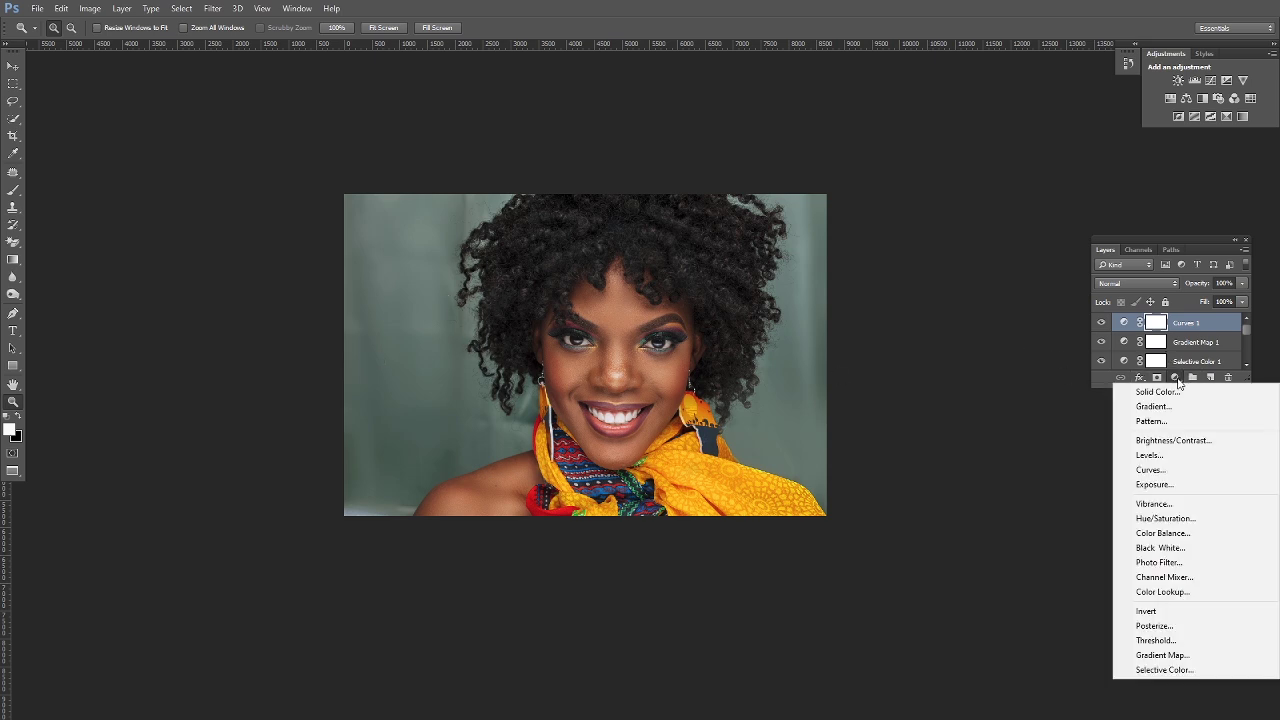
click(1165, 519)
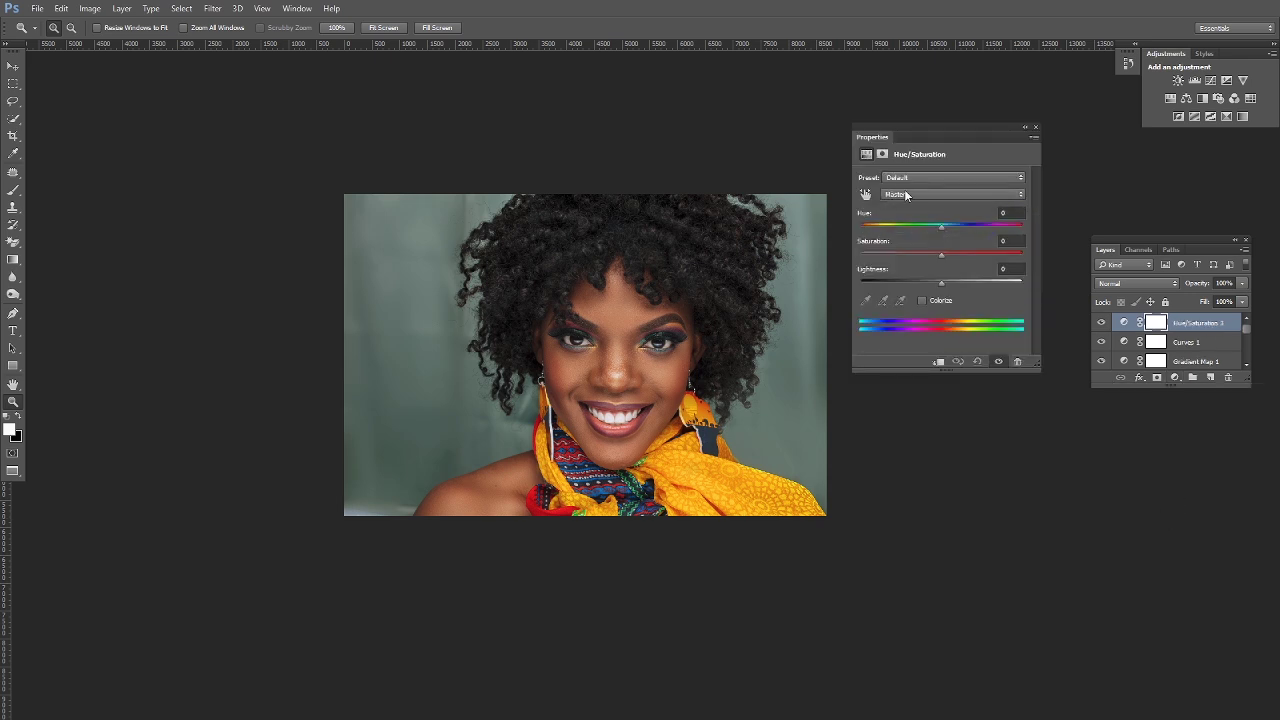
click(865, 194)
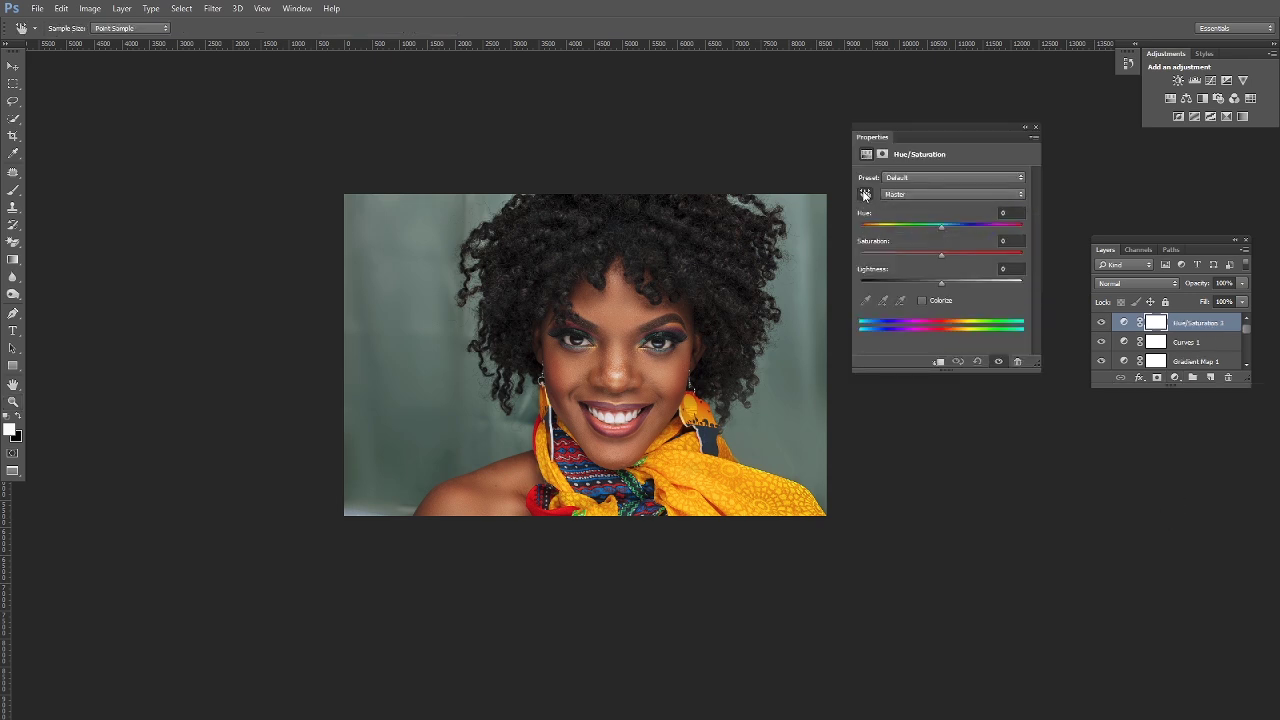
click(418, 269)
drag(418, 269, 470, 272)
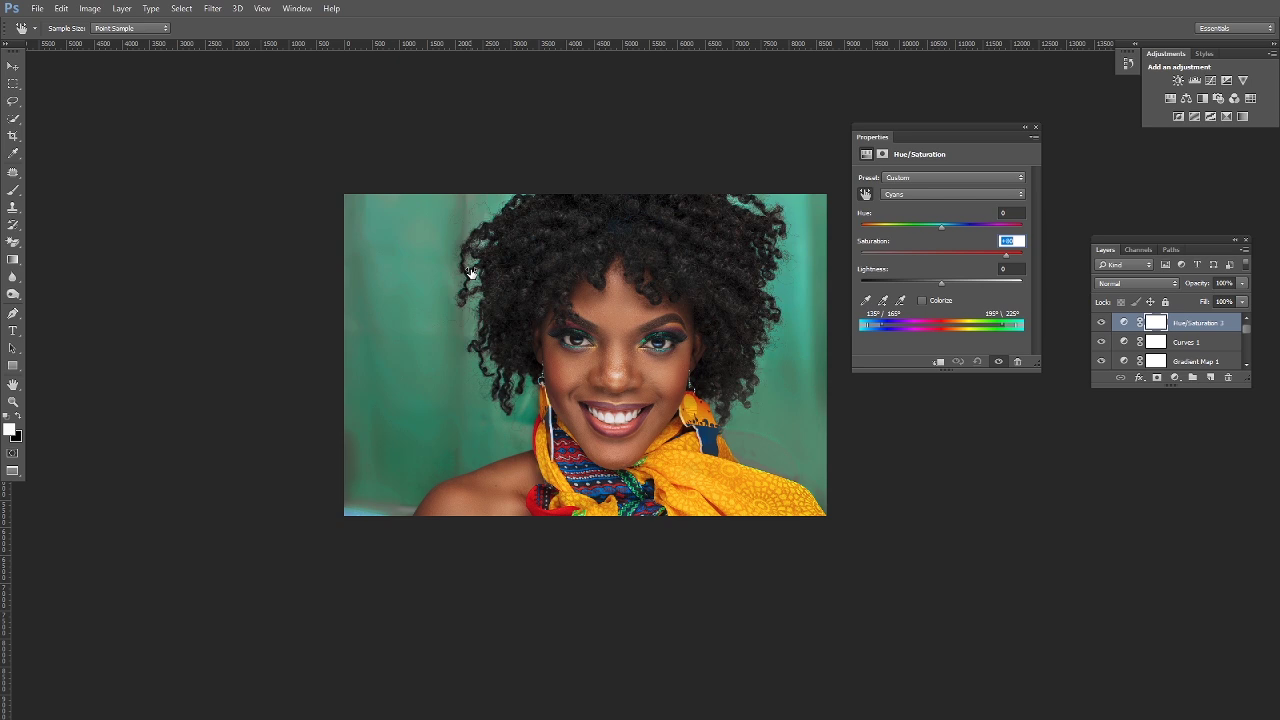
drag(470, 272, 454, 275)
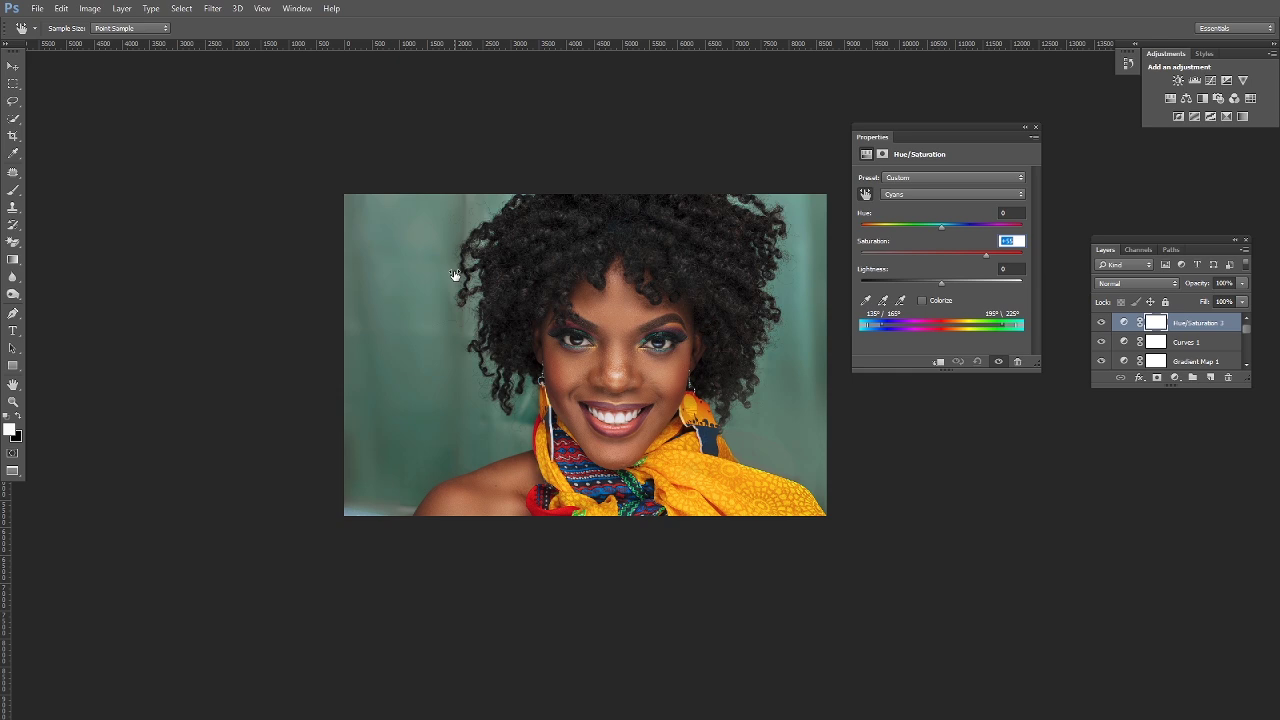
click(1035, 128)
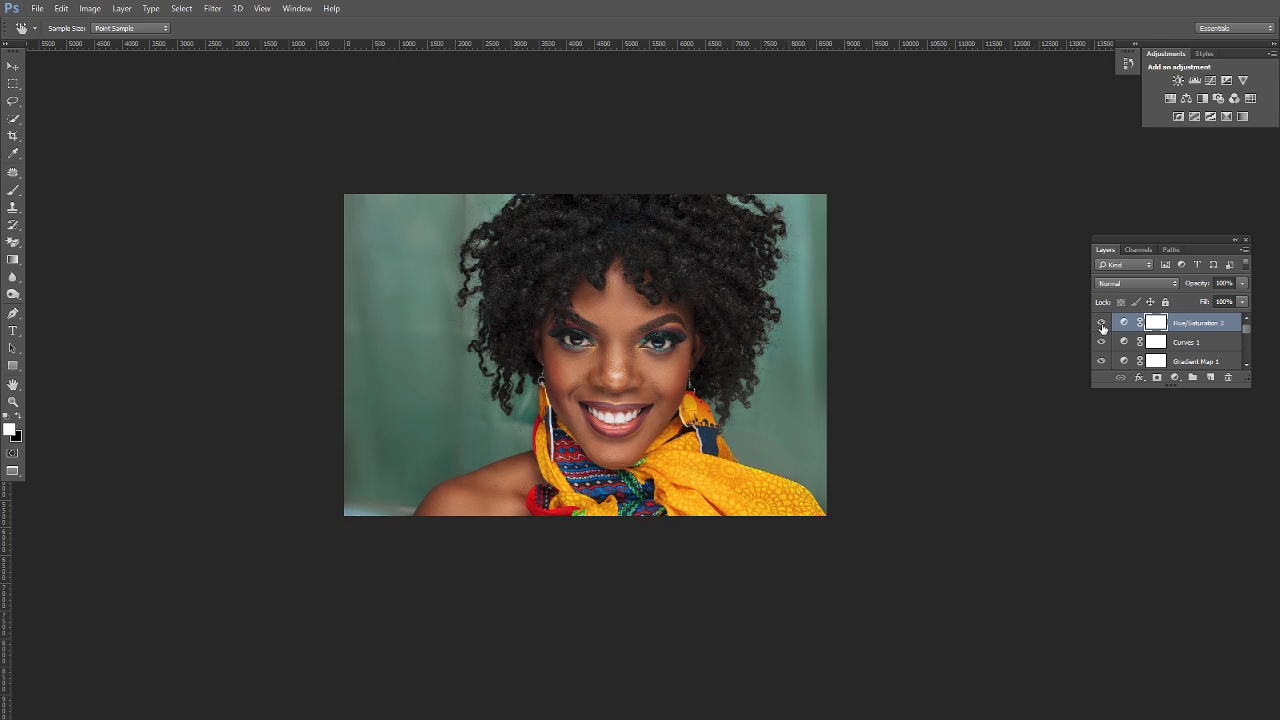
Step: Compare the backdrop color with and without the topmost Hue/Saturation layer
click(1102, 323)
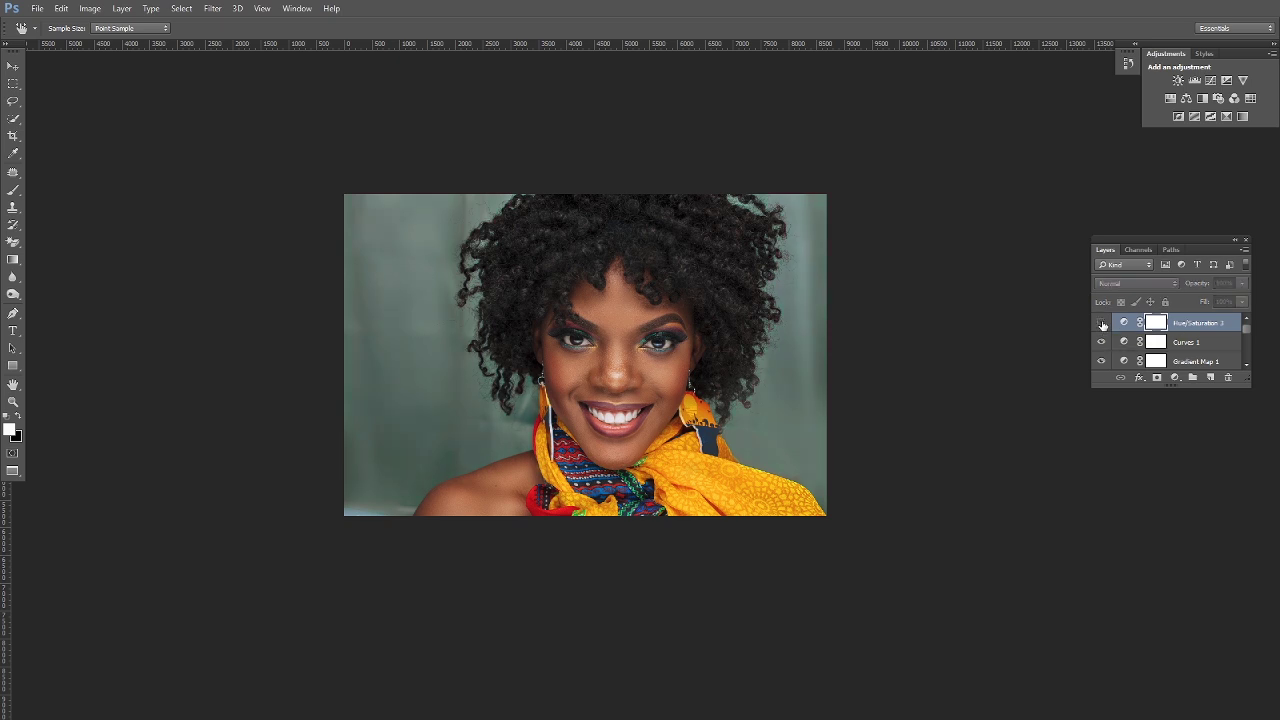
click(1102, 323)
click(1102, 323)
click(1102, 323)
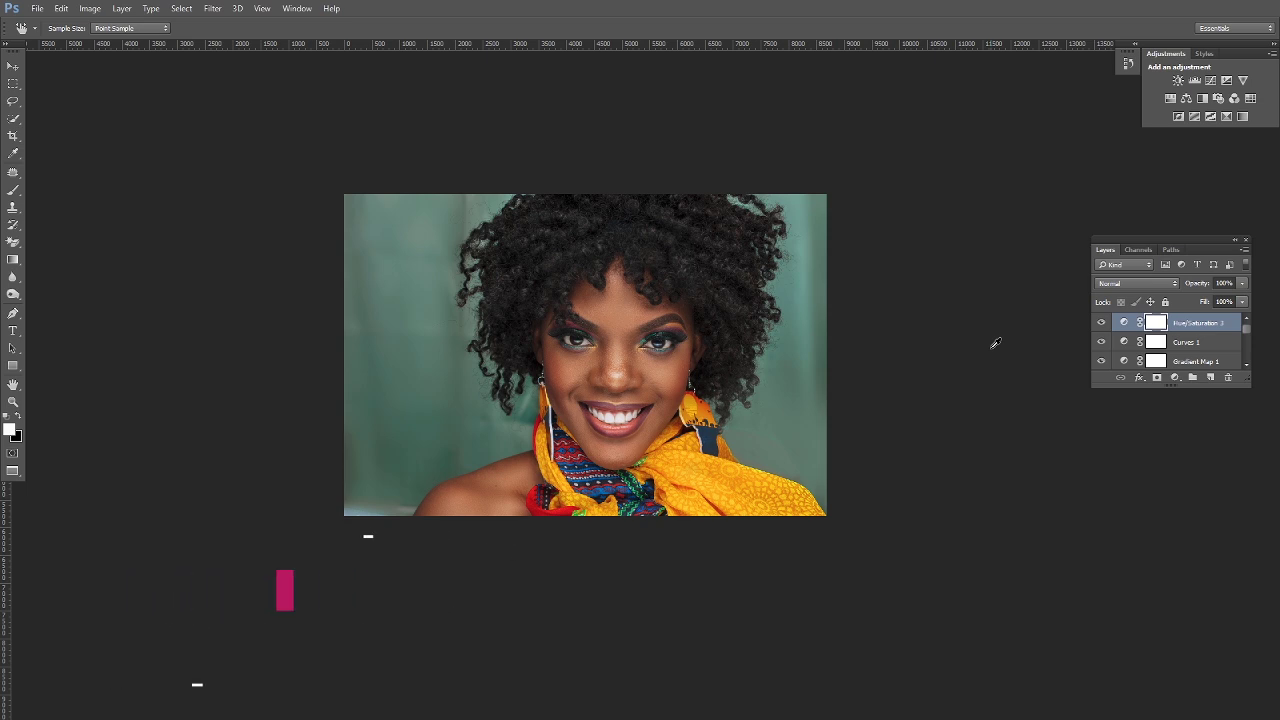
Step: Crop the portrait to a 5 in by 5 in square, centering the face and hair in the frame
click(13, 401)
click(624, 351)
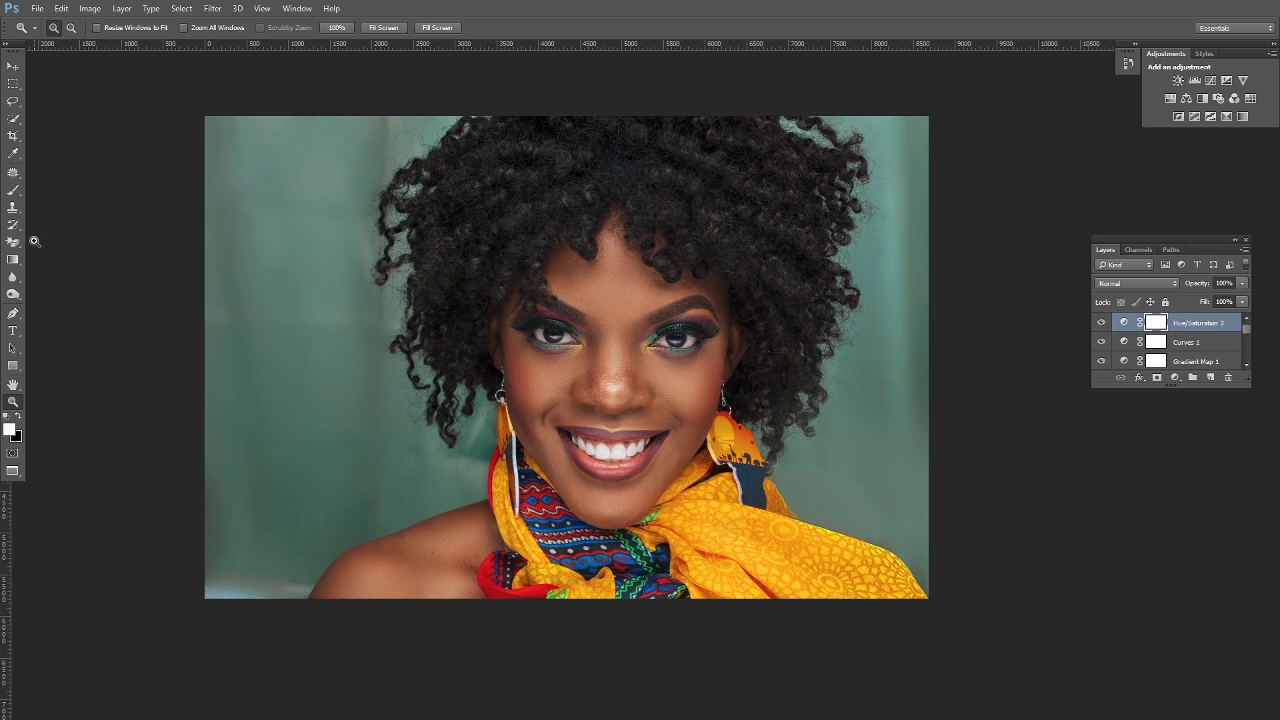
click(13, 136)
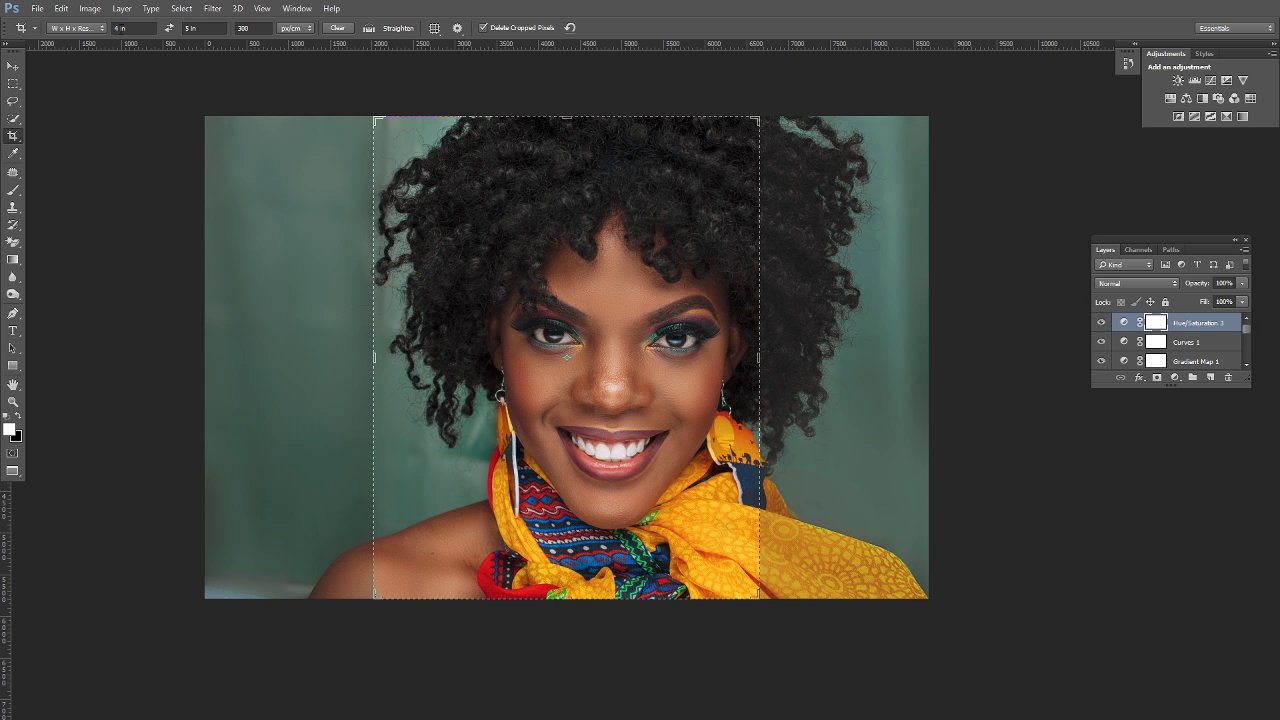
click(118, 28)
text(5)
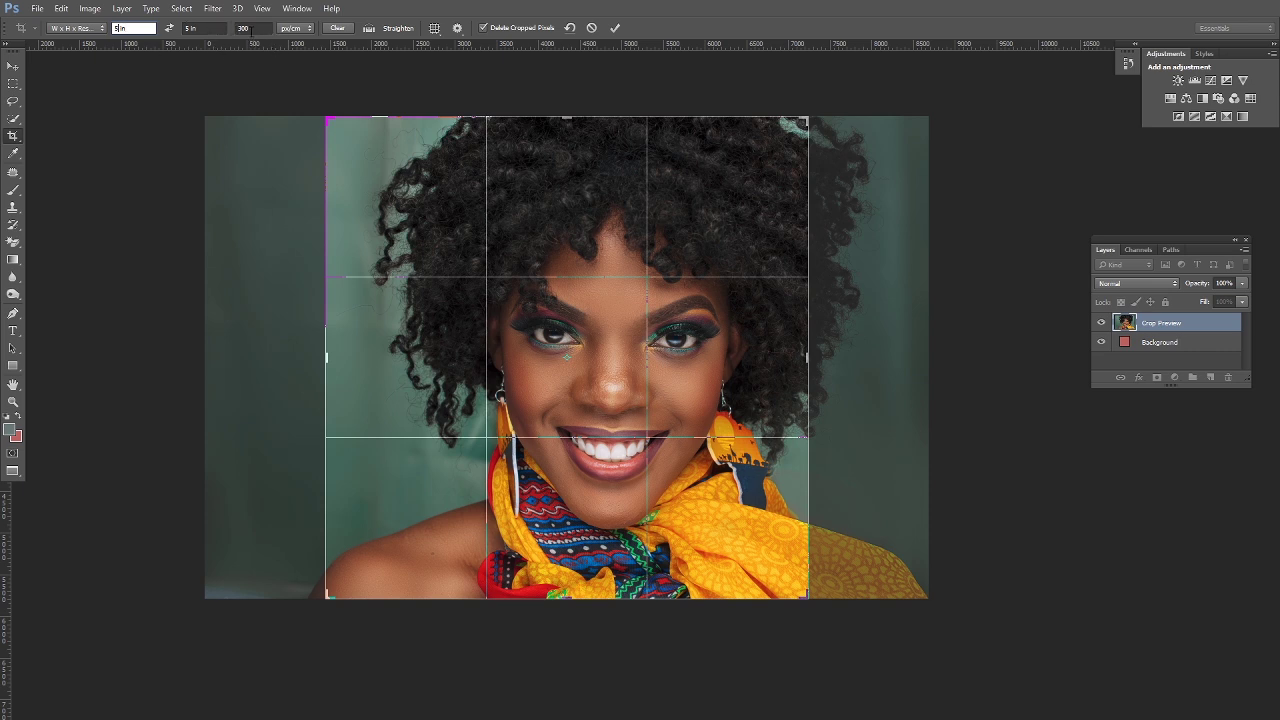
drag(625, 291, 581, 297)
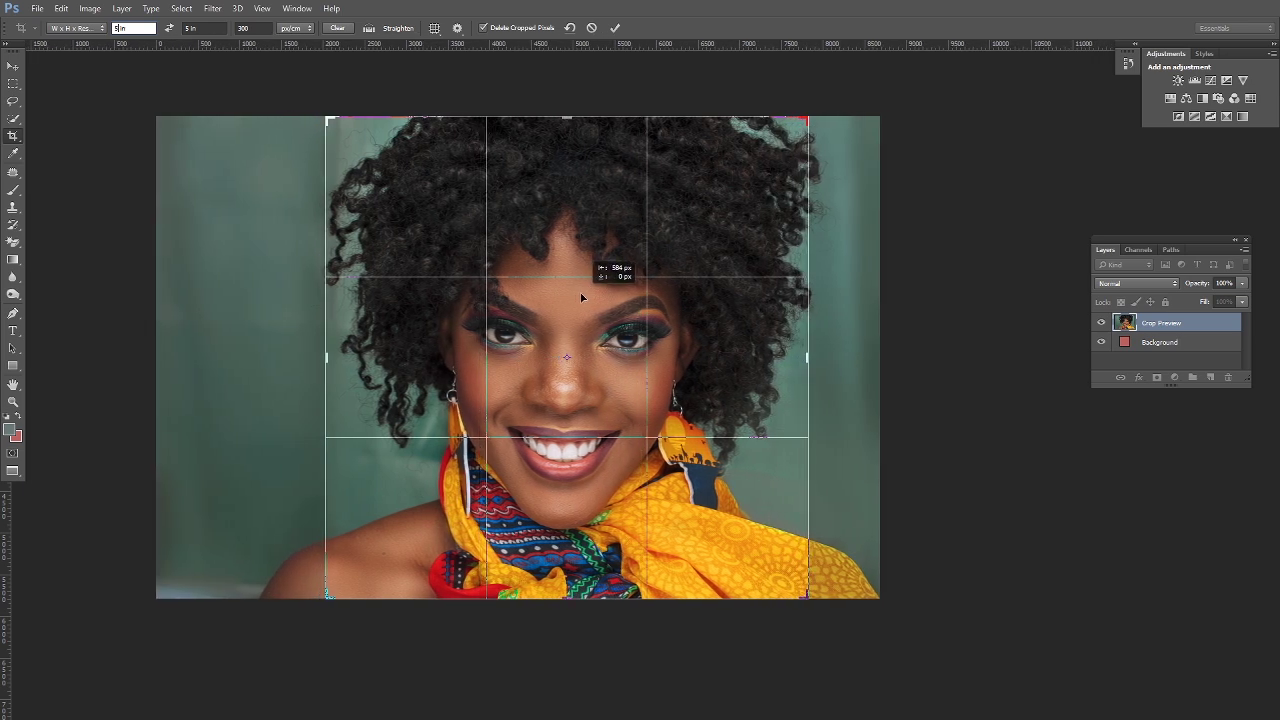
drag(711, 279, 711, 279)
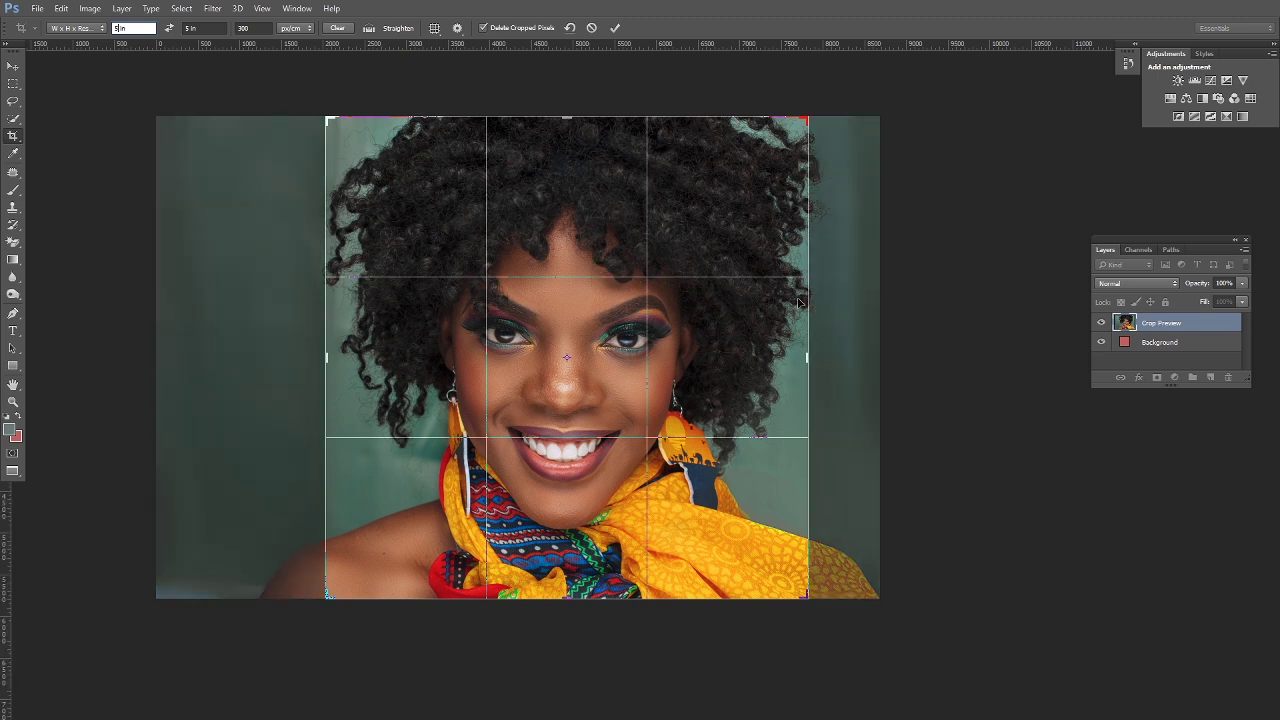
key(Return)
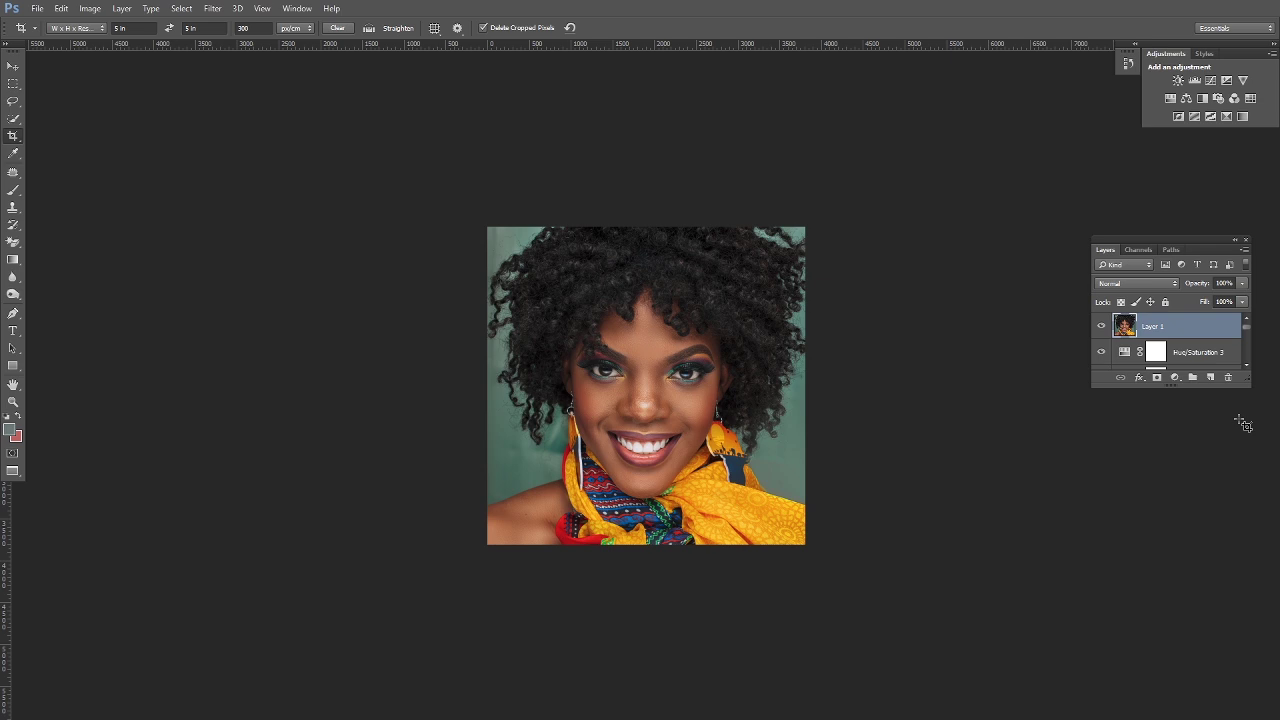
Step: Set the merged Layer 1 to Linear Light blending and apply a High Pass filter with a radius of about 0.9 pixels
click(1175, 284)
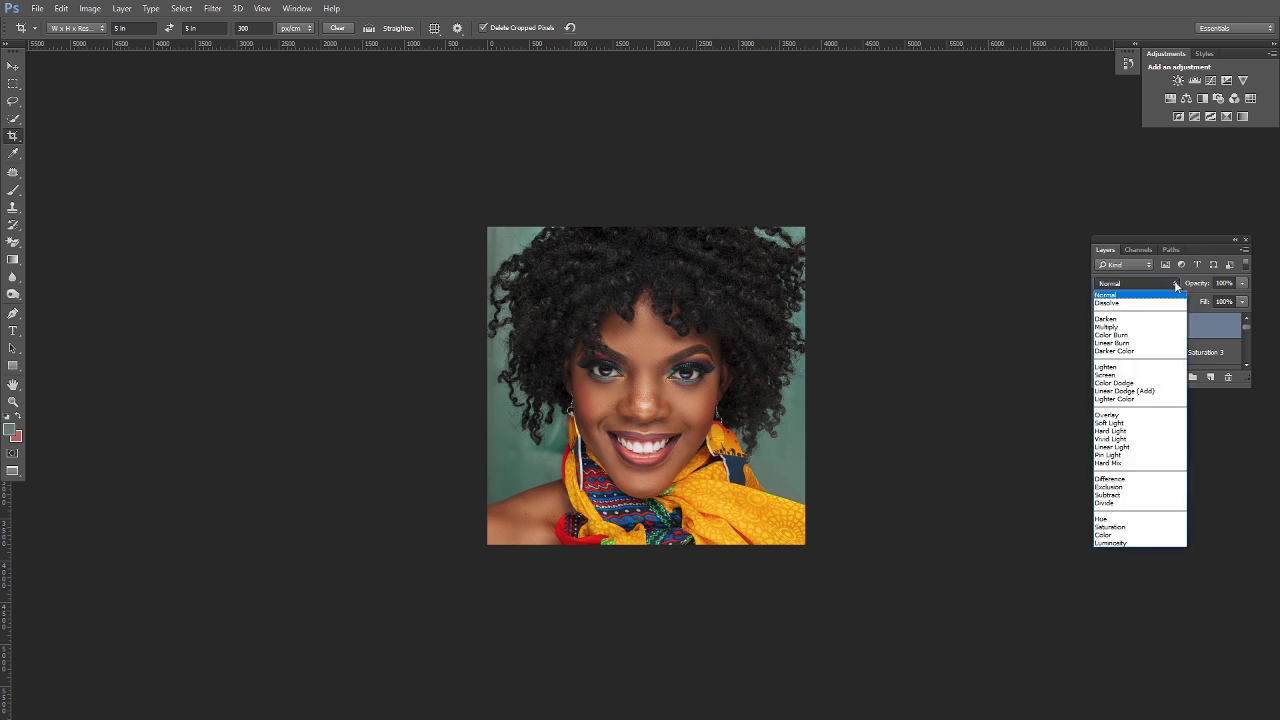
click(1125, 448)
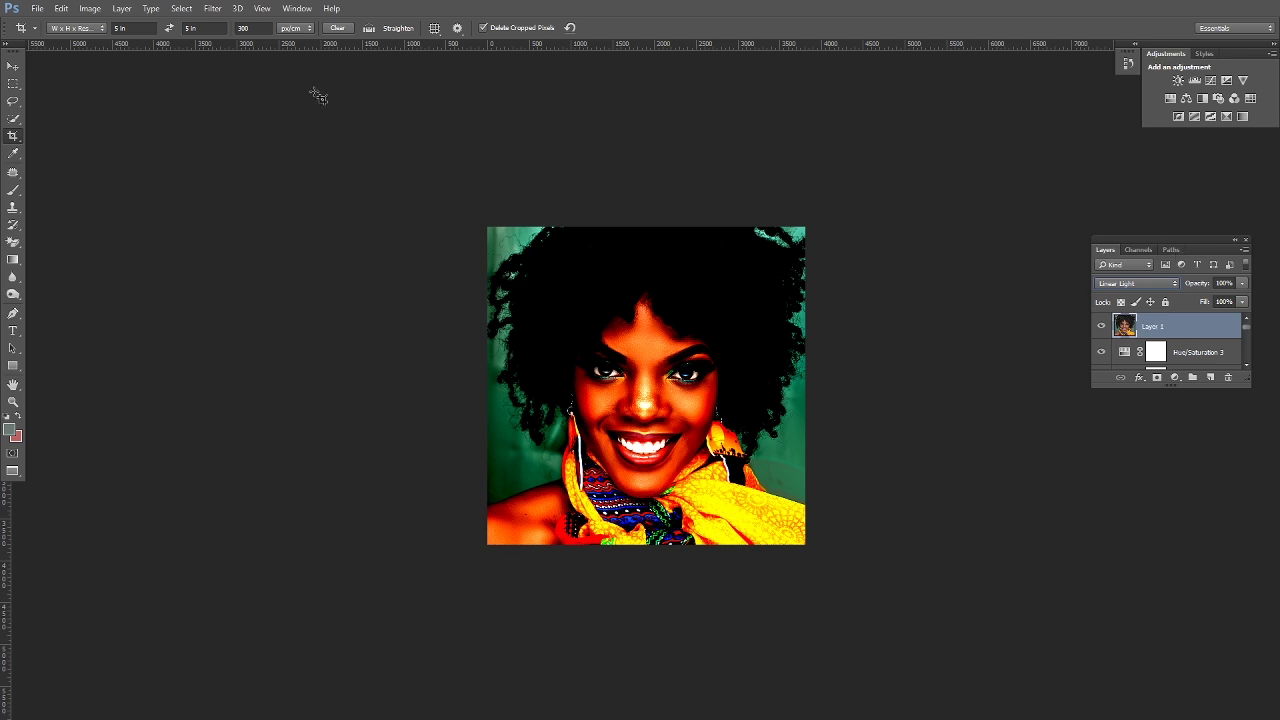
click(212, 8)
mouse_move(350, 270)
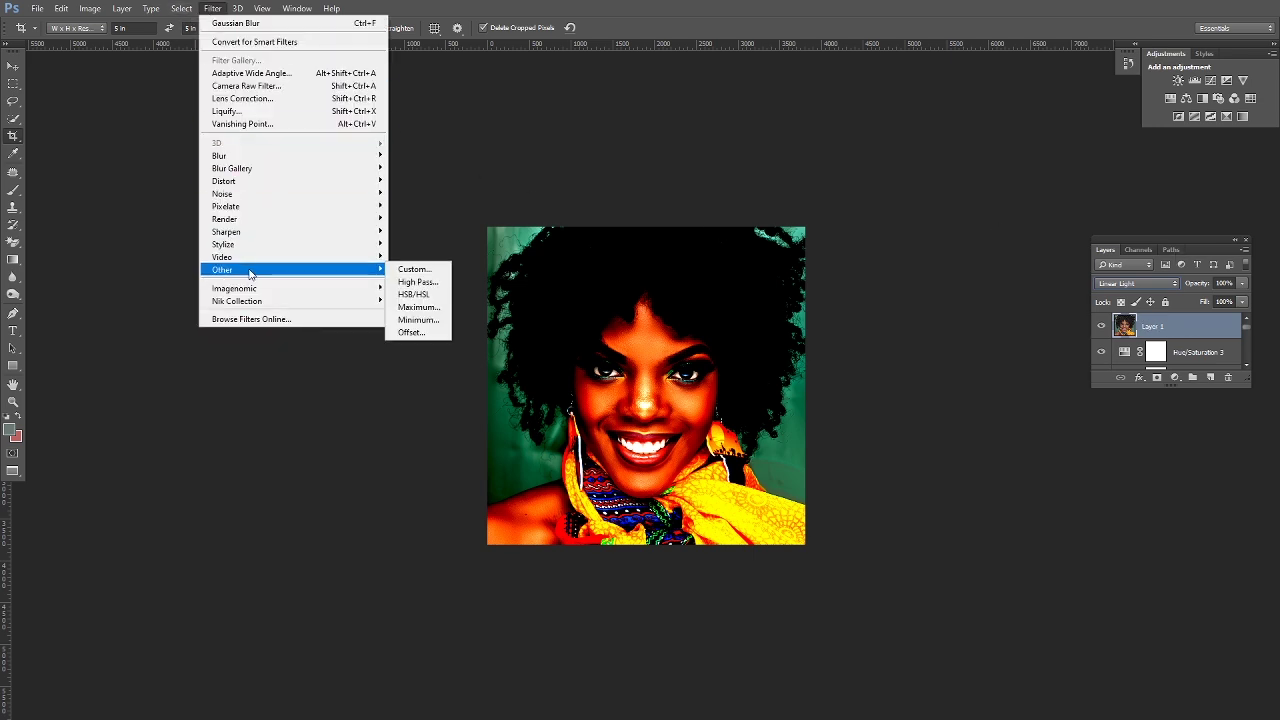
click(425, 282)
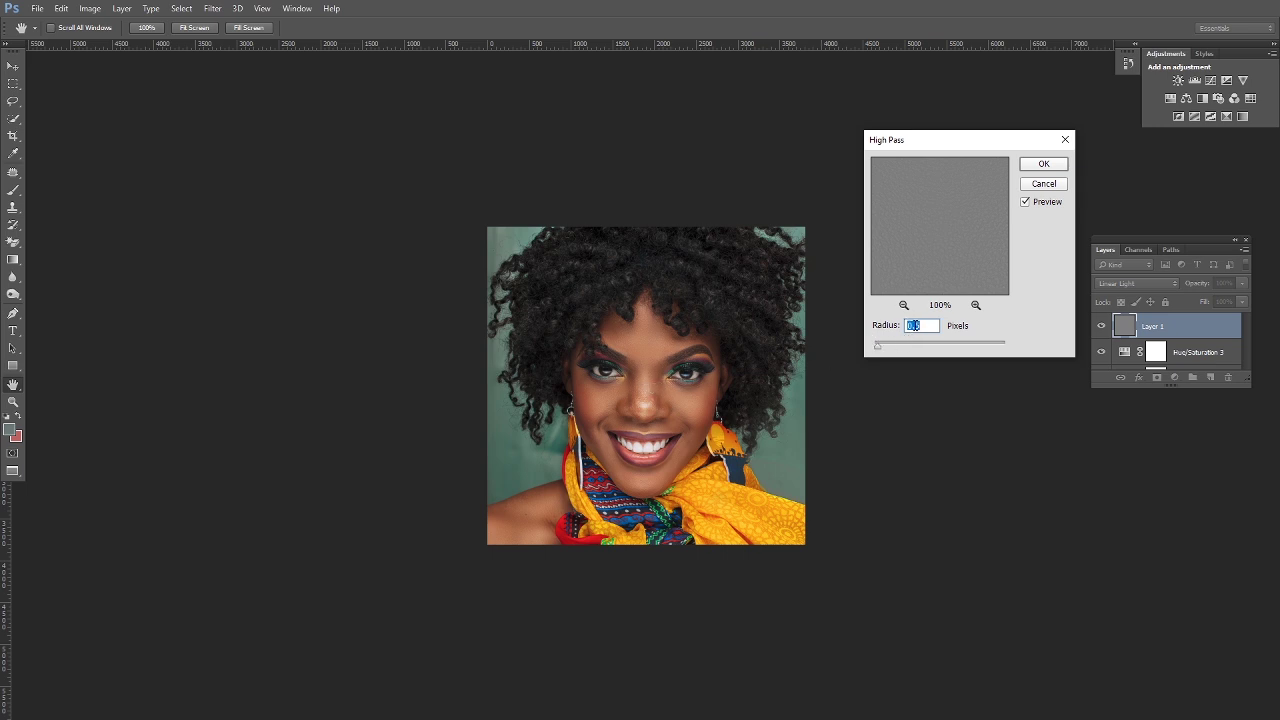
drag(879, 350, 918, 349)
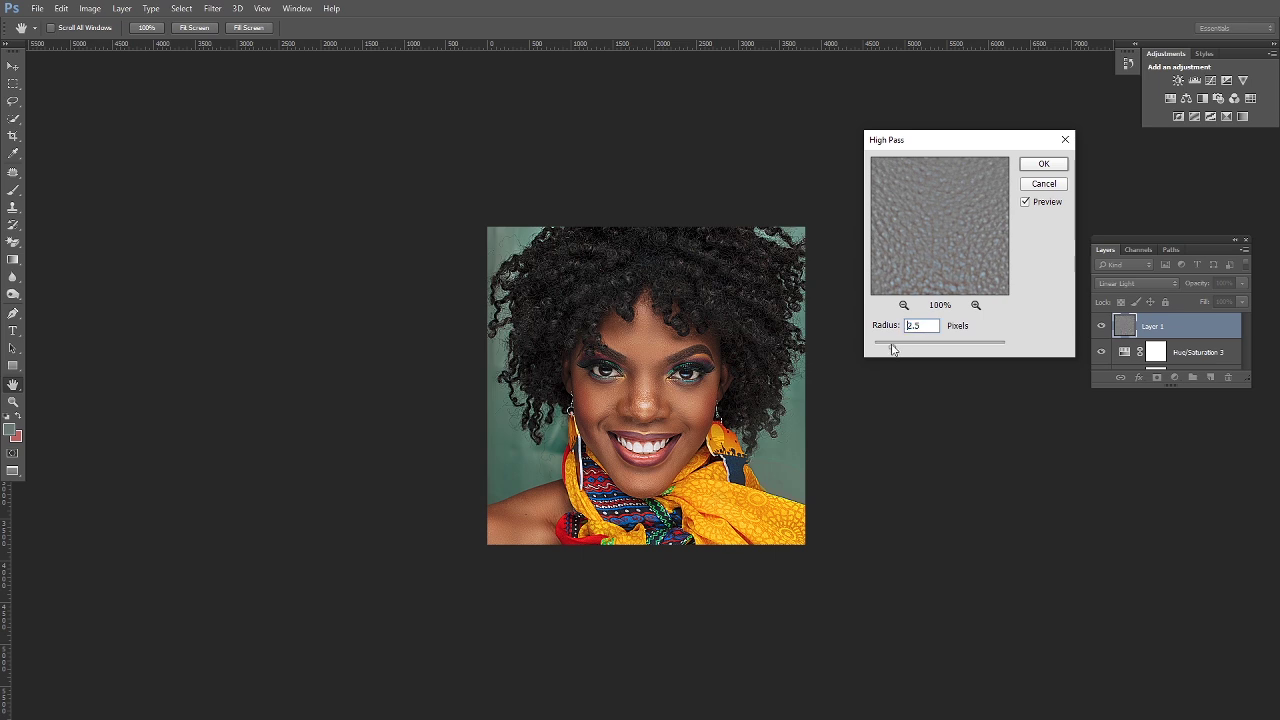
drag(890, 348, 882, 348)
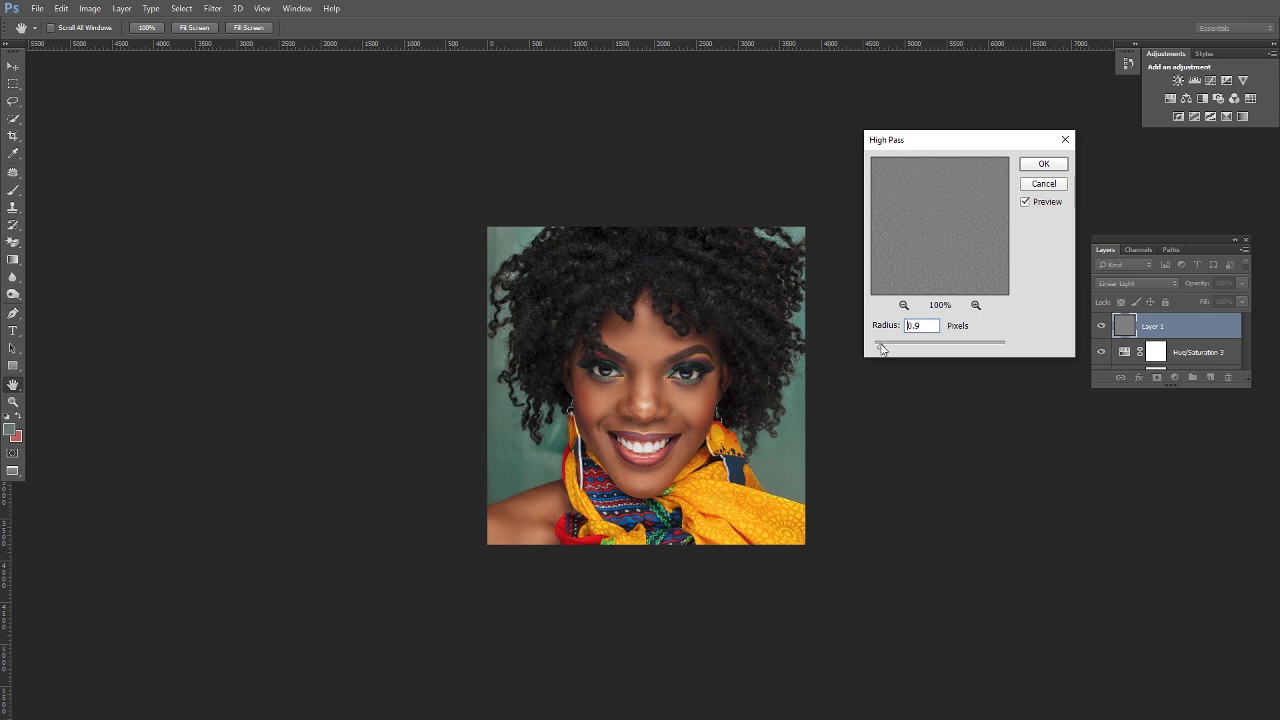
click(881, 348)
click(1042, 166)
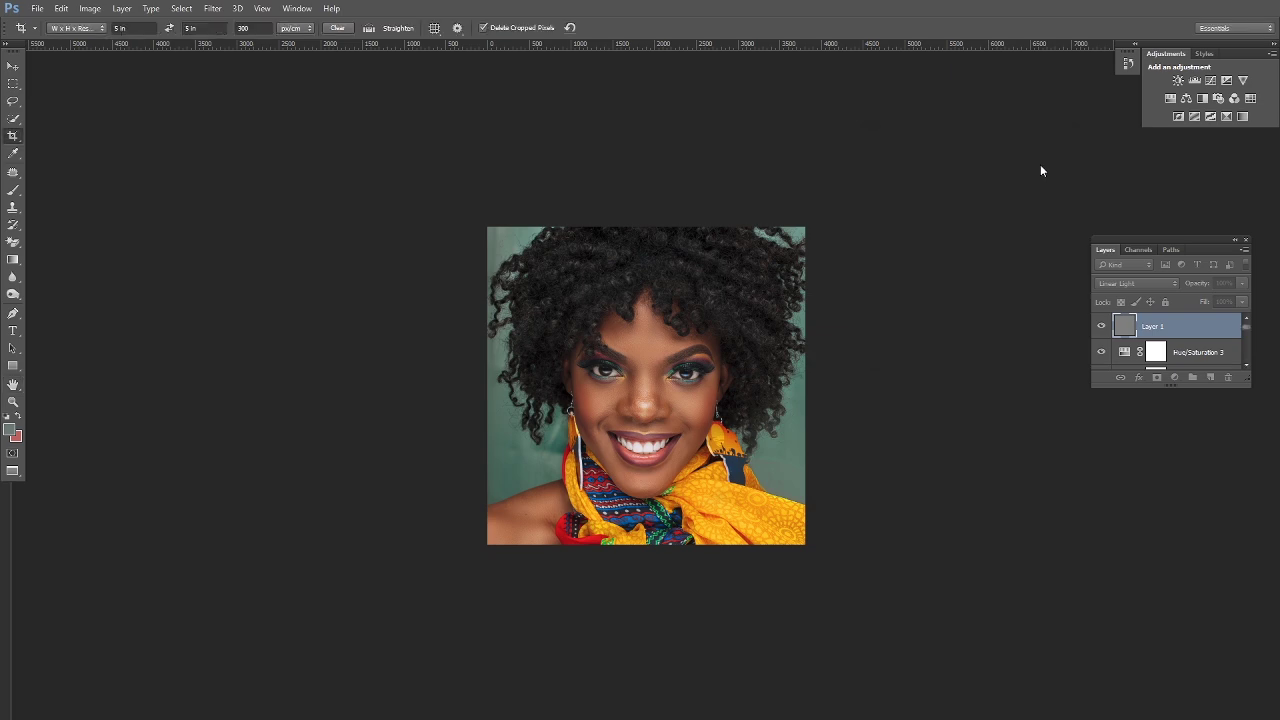
Step: Compare the facial detail up close with and without the High Pass sharpening layer
key(z)
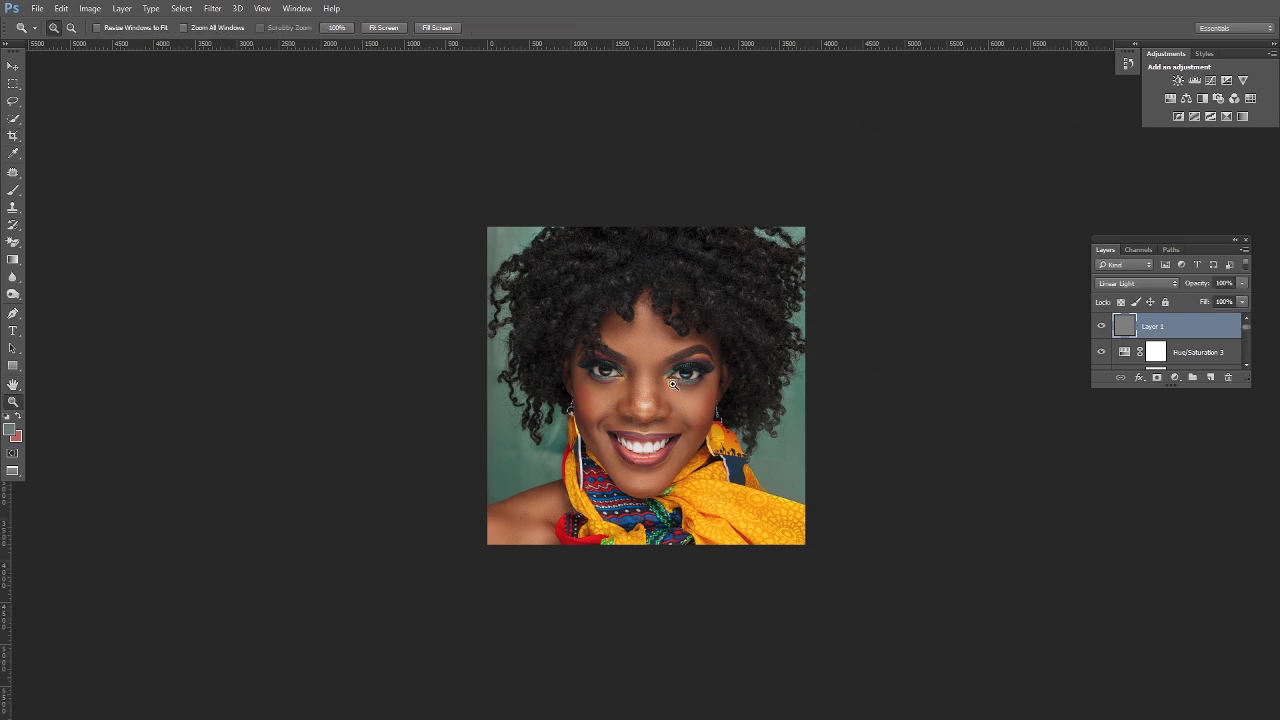
click(653, 368)
click(653, 368)
click(653, 368)
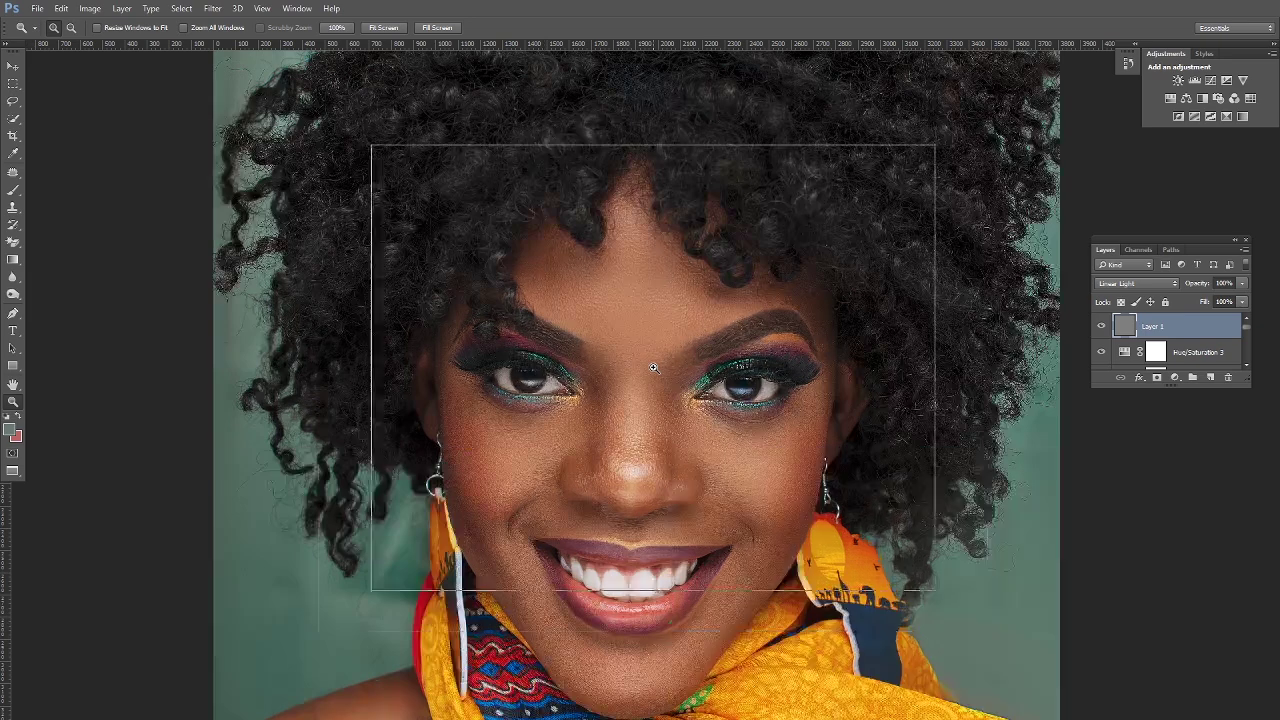
click(655, 370)
drag(657, 371, 682, 264)
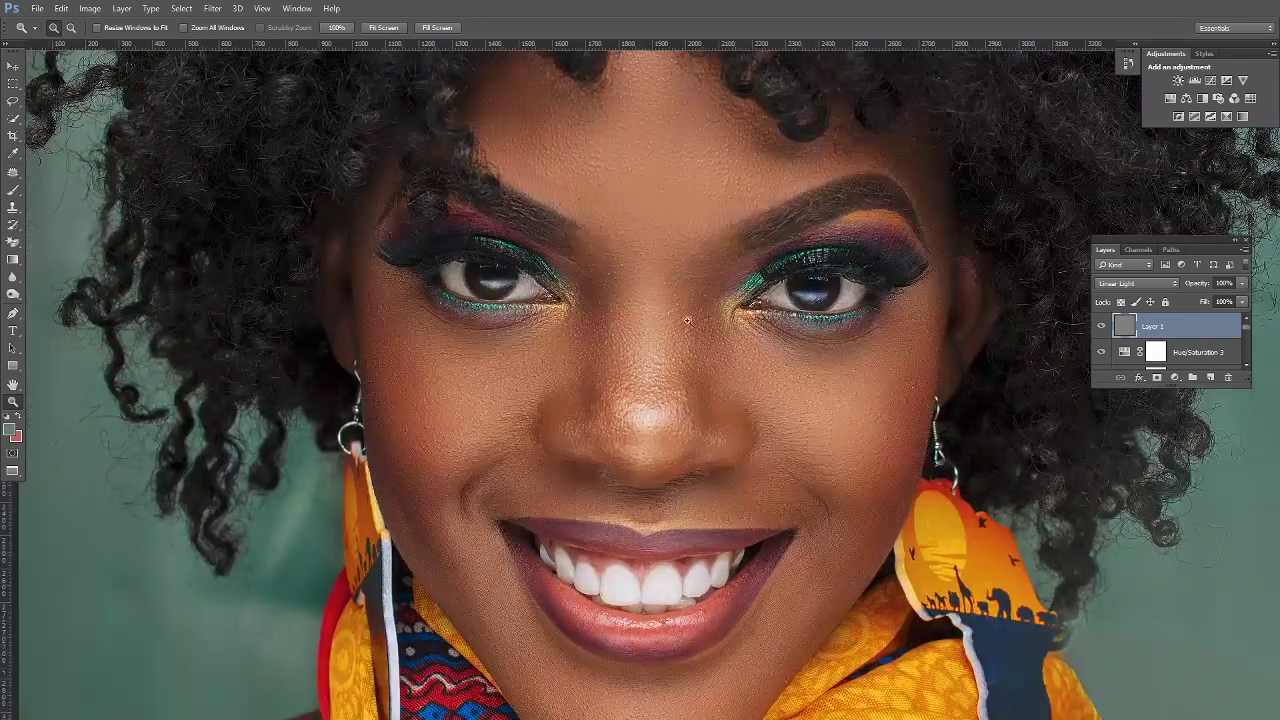
click(1101, 327)
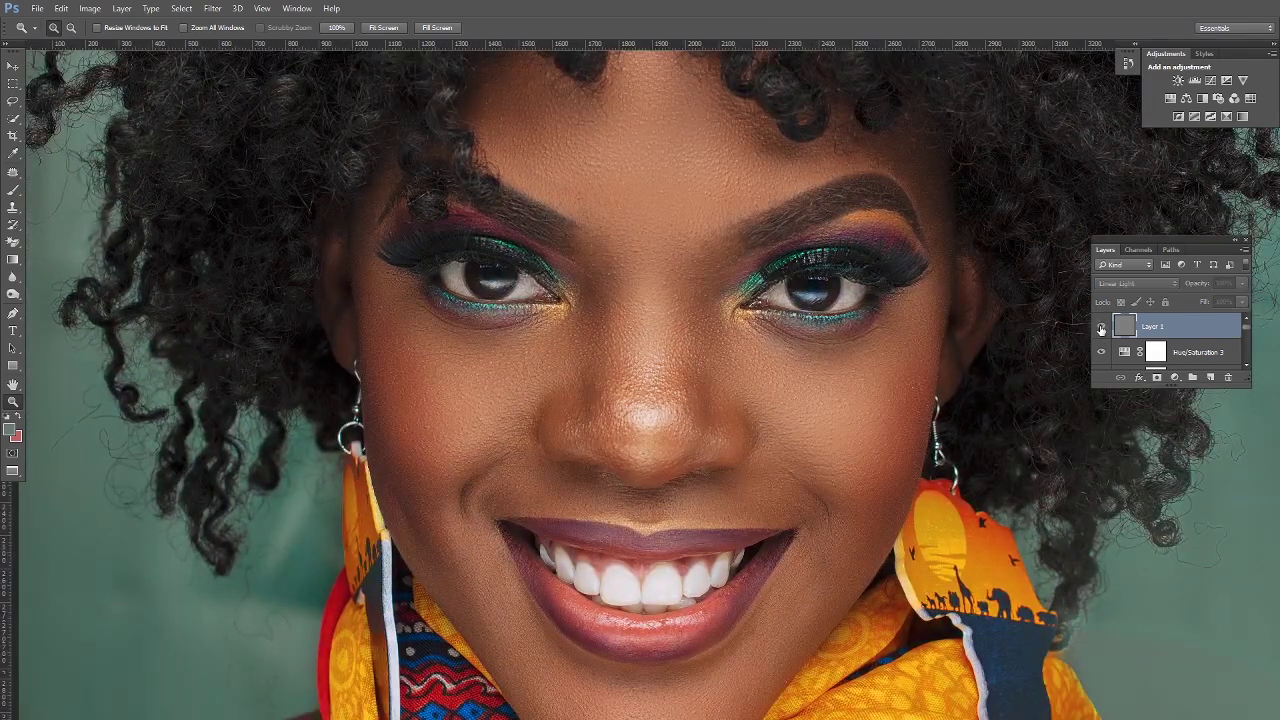
click(1101, 327)
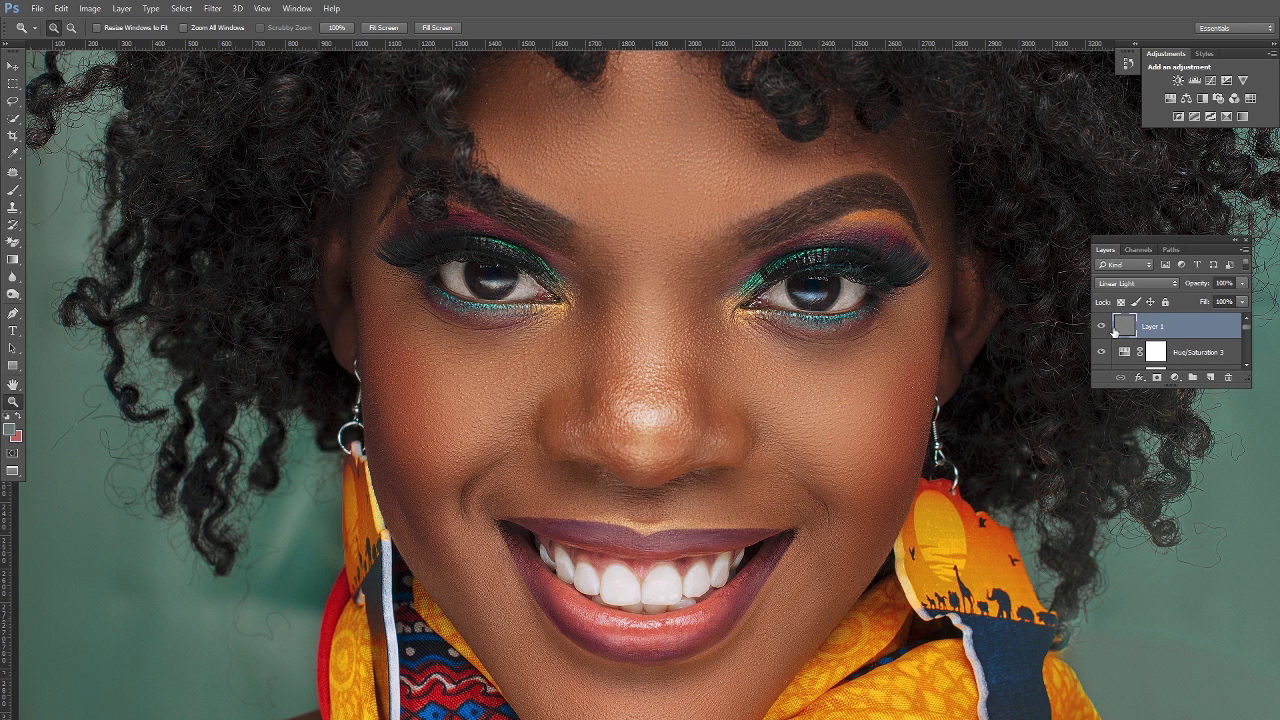
Step: Add a black mask to the sharpening layer and paint white along both sides of the jawline with a 41% opacity brush
click(1155, 379)
click(13, 190)
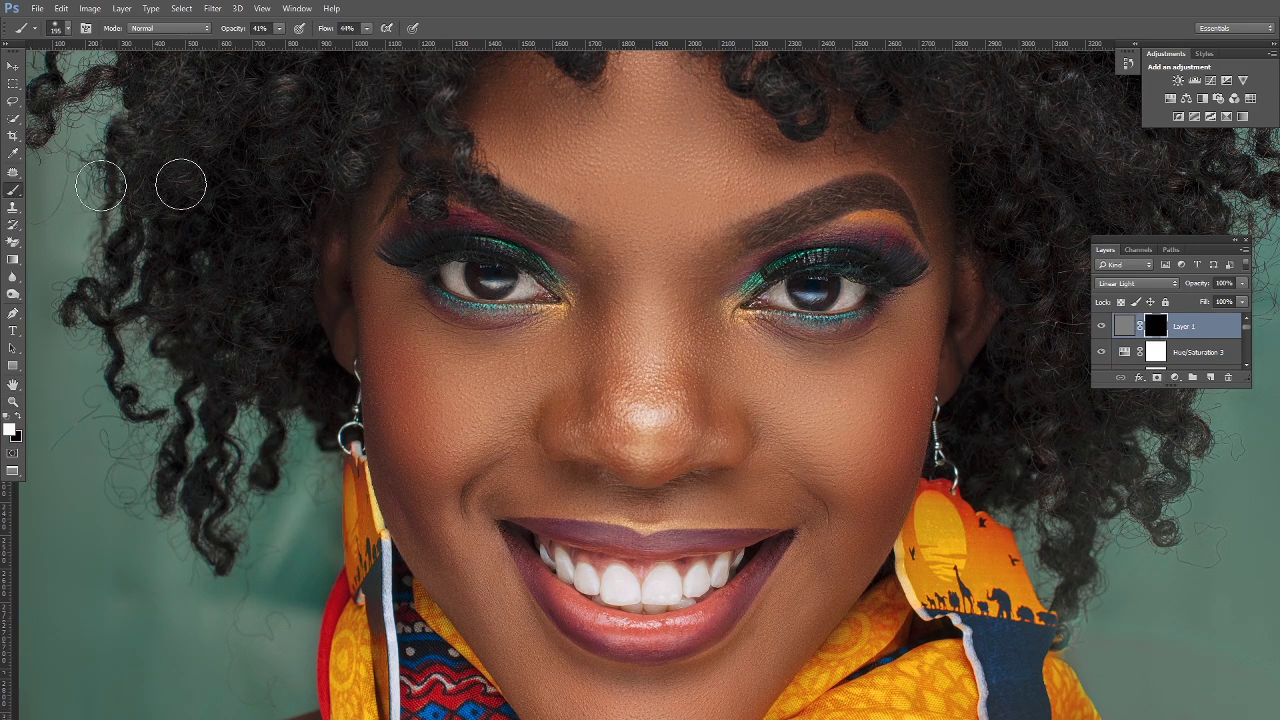
drag(830, 380, 802, 249)
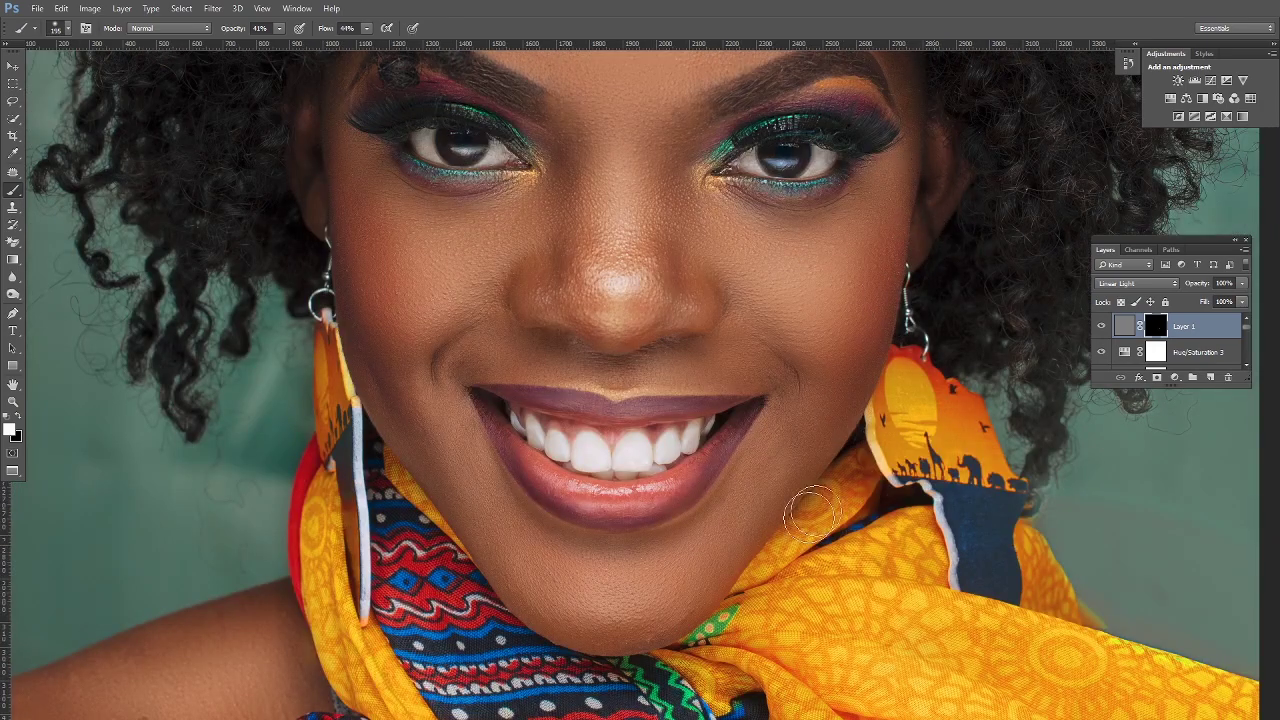
mouse_move(717, 589)
mouse_down()
mouse_move(658, 660)
mouse_move(620, 528)
mouse_up()
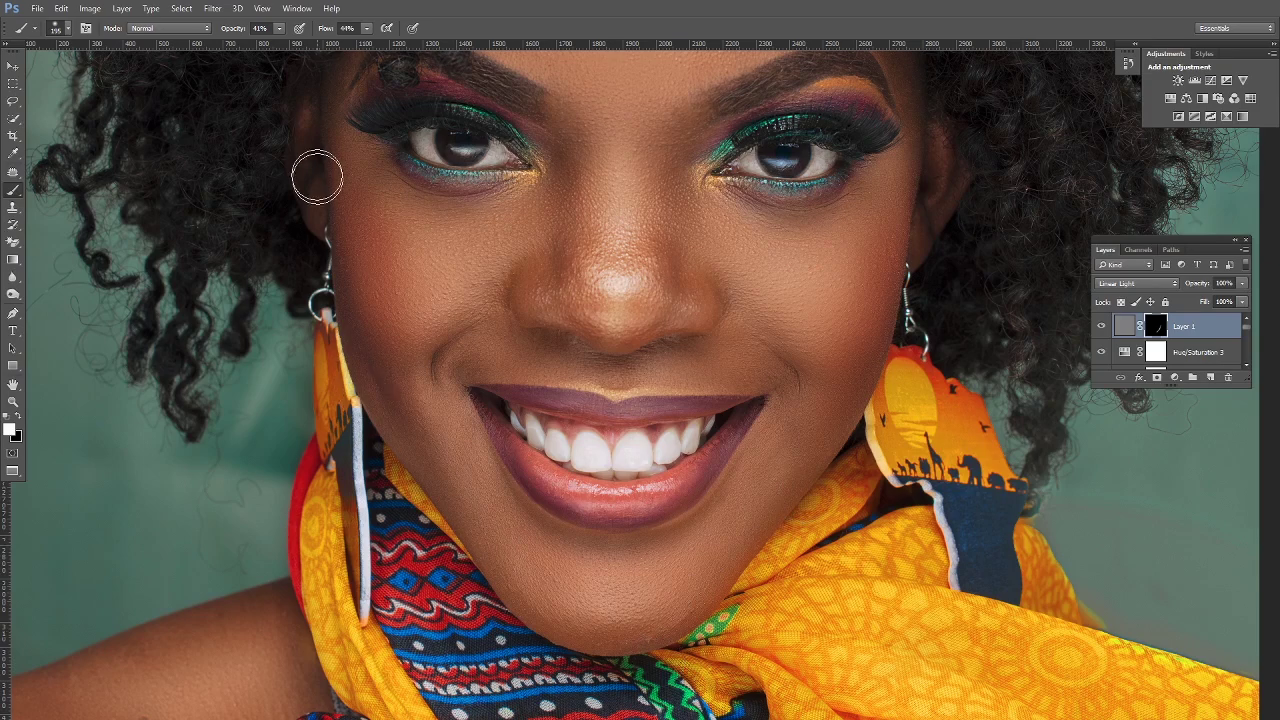
mouse_move(394, 434)
mouse_down()
mouse_move(523, 634)
mouse_move(735, 623)
mouse_up()
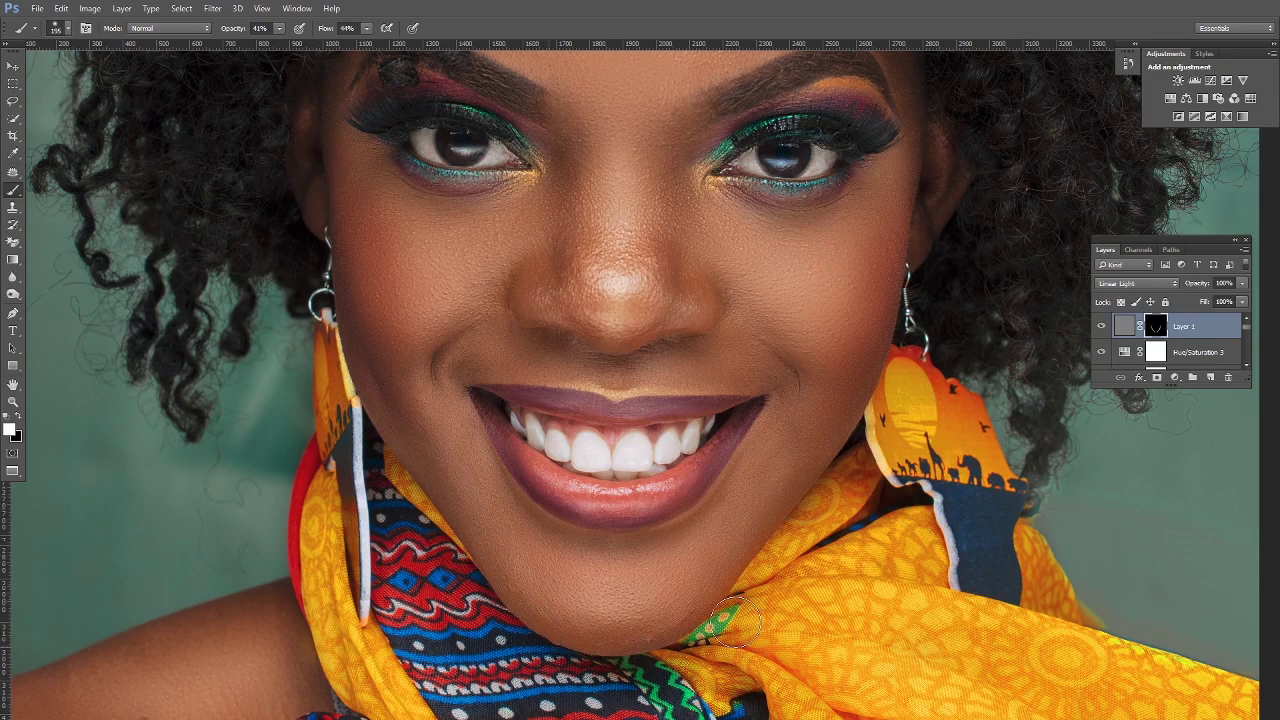
Step: Paint more white on the sharpening layer's mask along the sides of the face, around the mouth, and over the scarf and shoulder area
scroll(846, 463, up, 5)
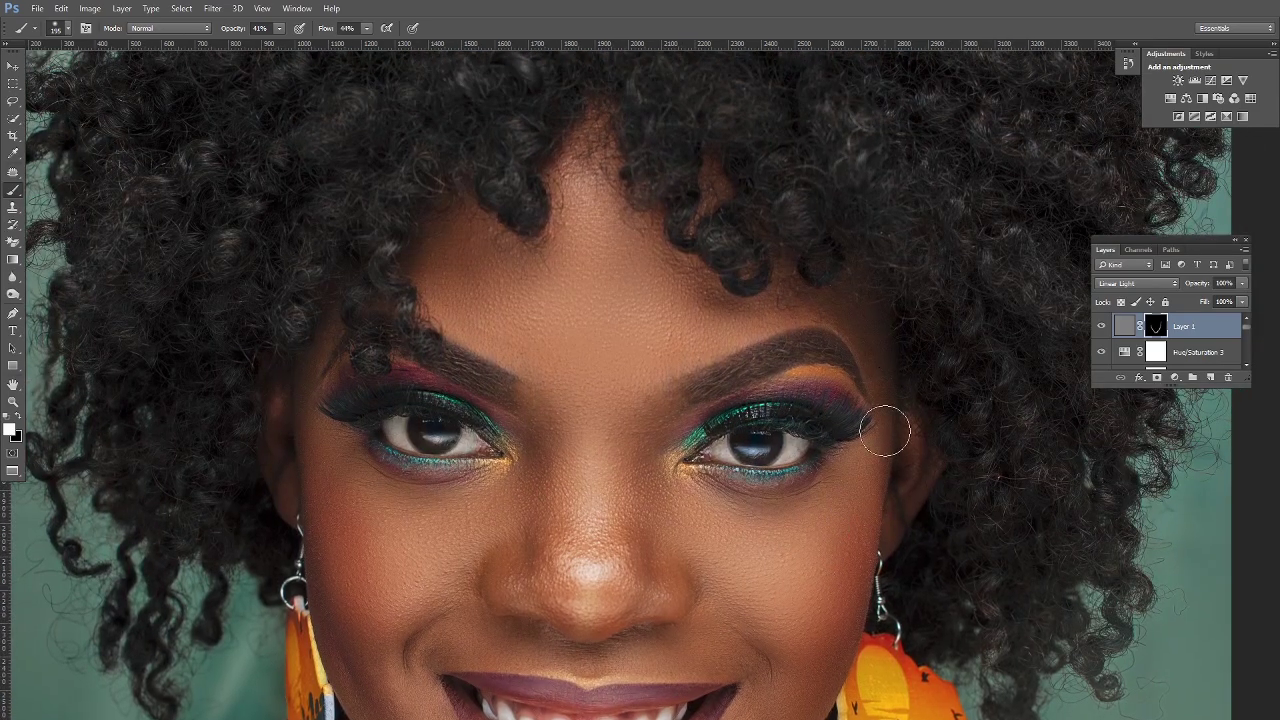
drag(450, 647, 465, 407)
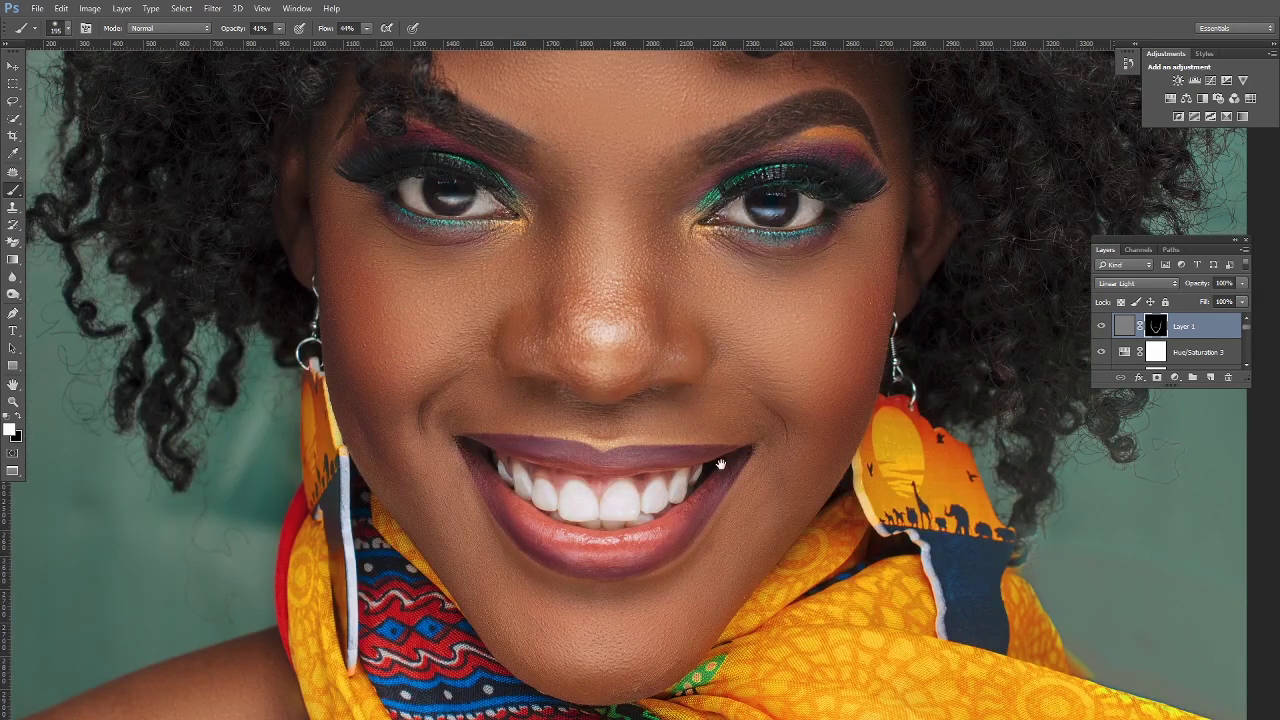
drag(720, 465, 716, 345)
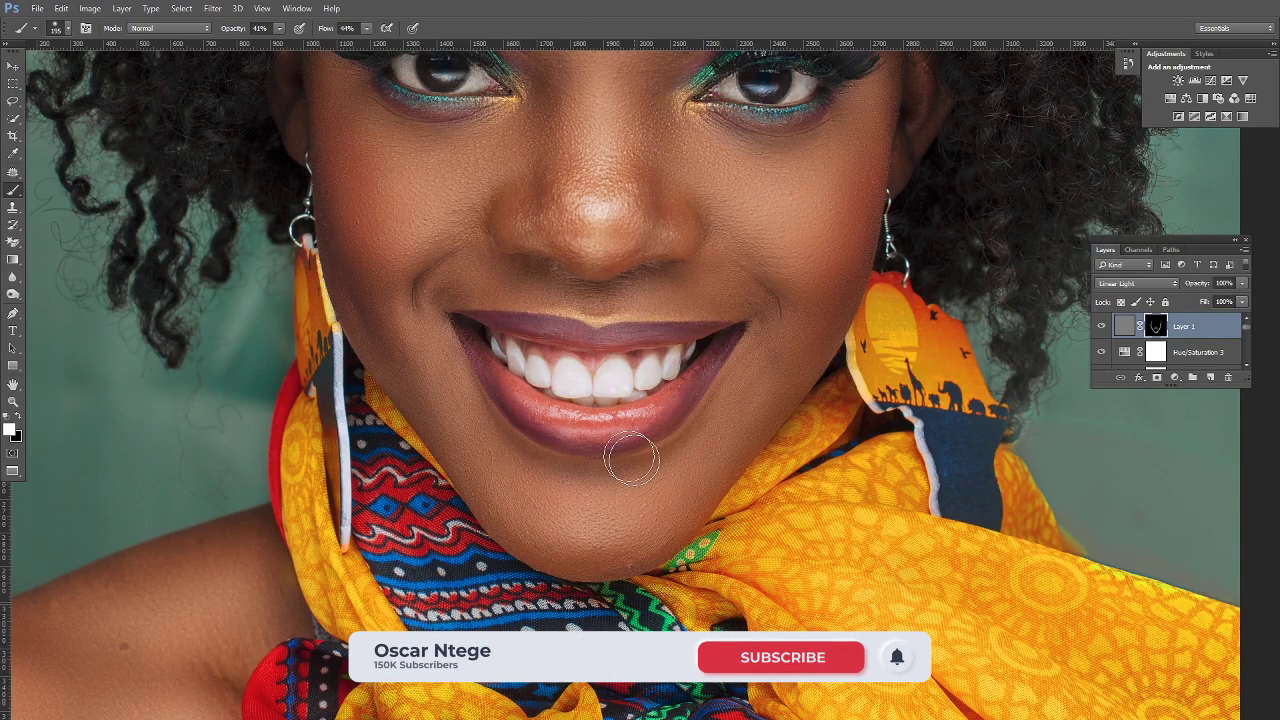
alt+click(686, 461)
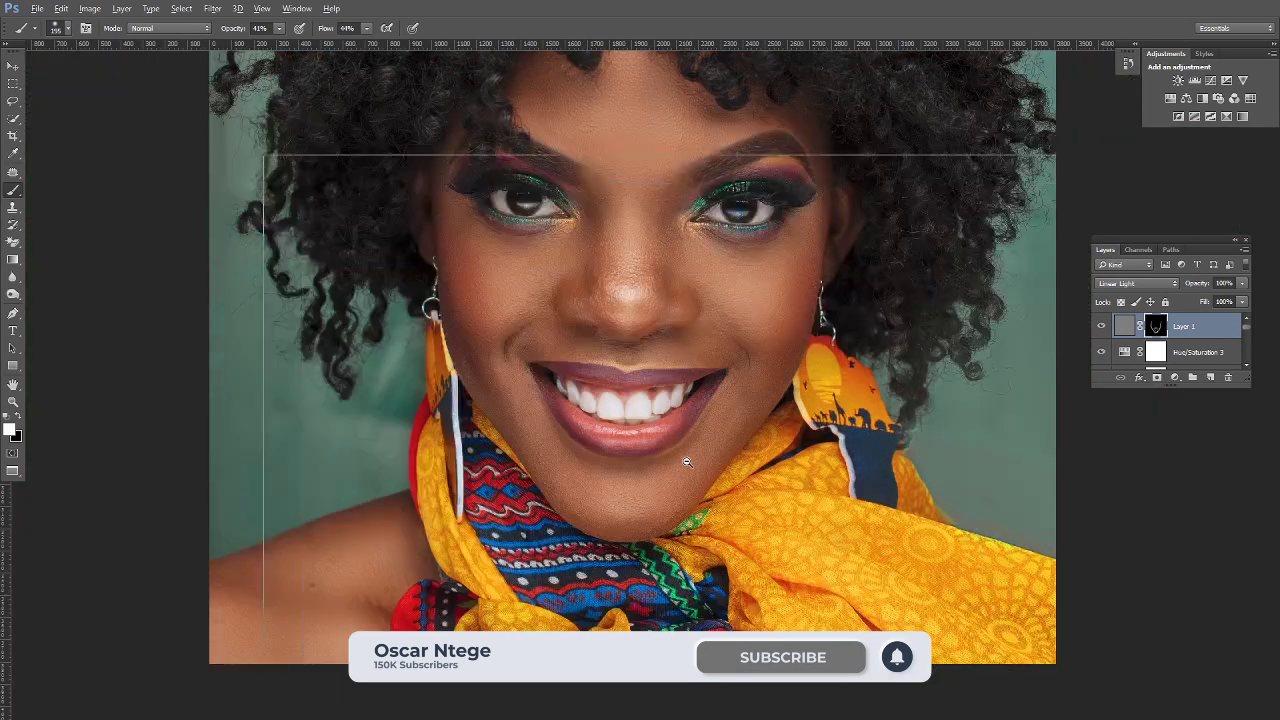
alt+click(686, 461)
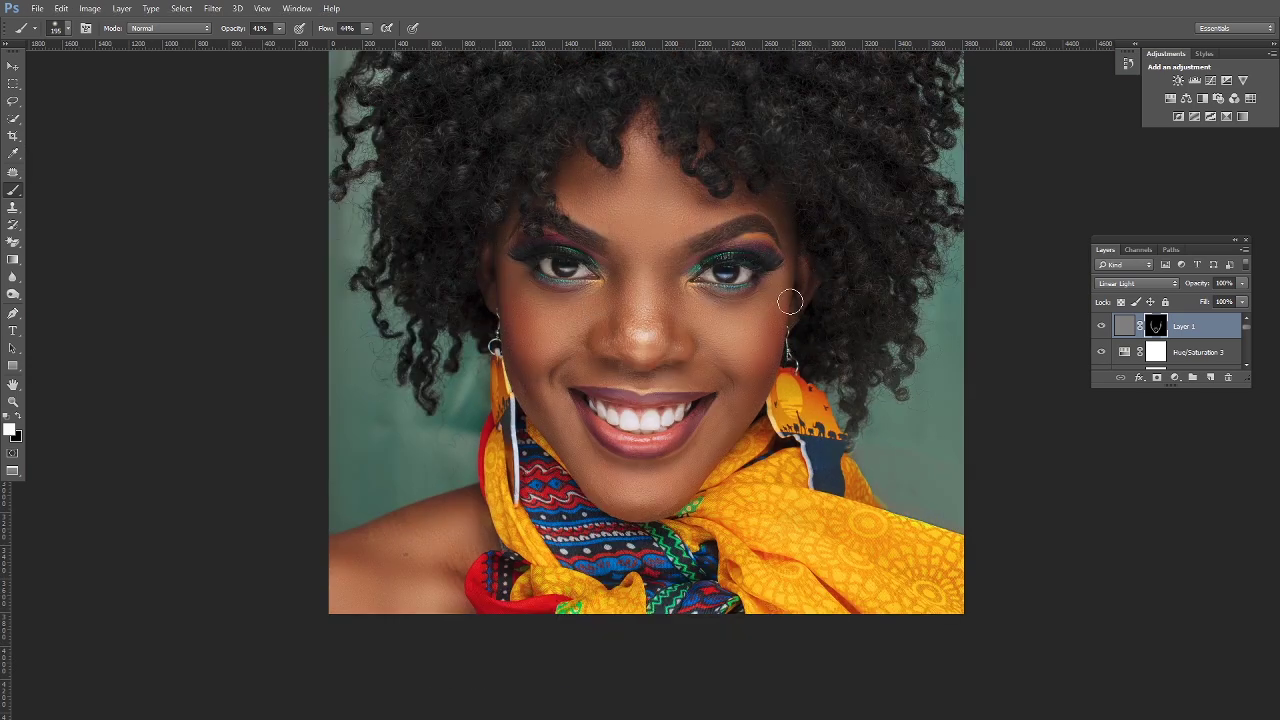
scroll(837, 340, down, 2)
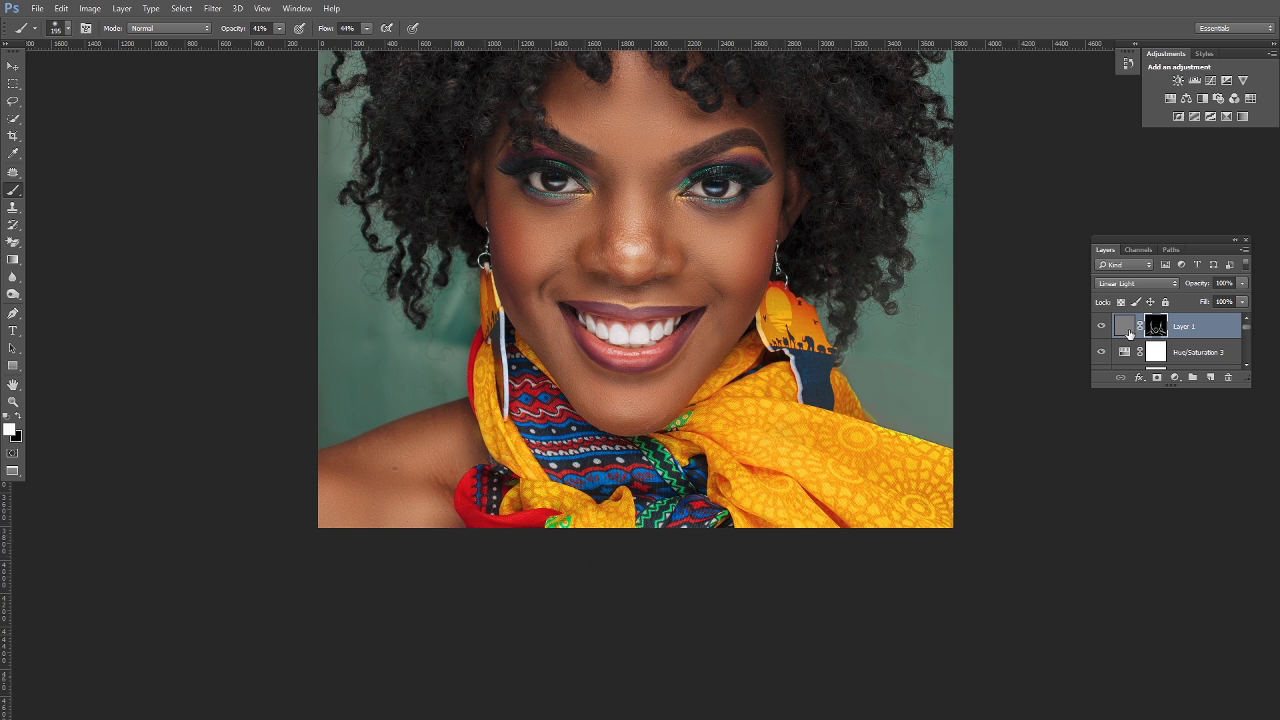
Step: Inspect the selectively sharpened portrait as a whole and closer in on the face
alt+click(710, 380)
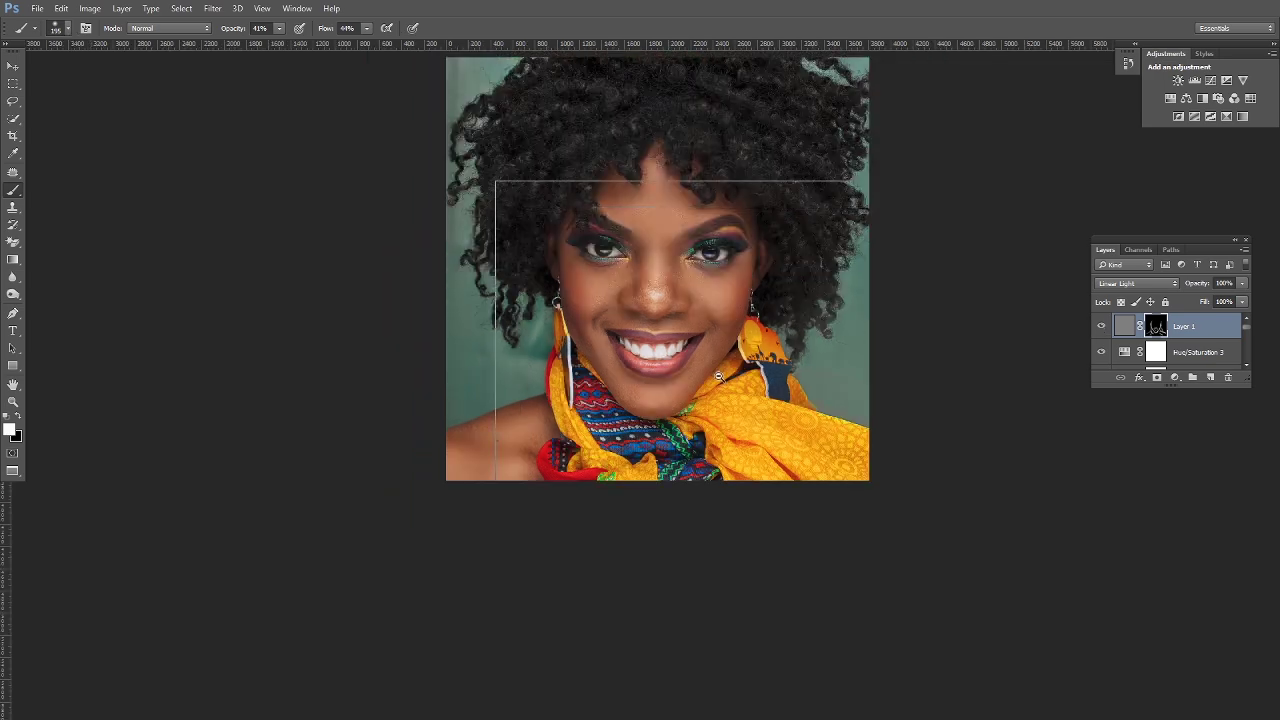
alt+click(718, 376)
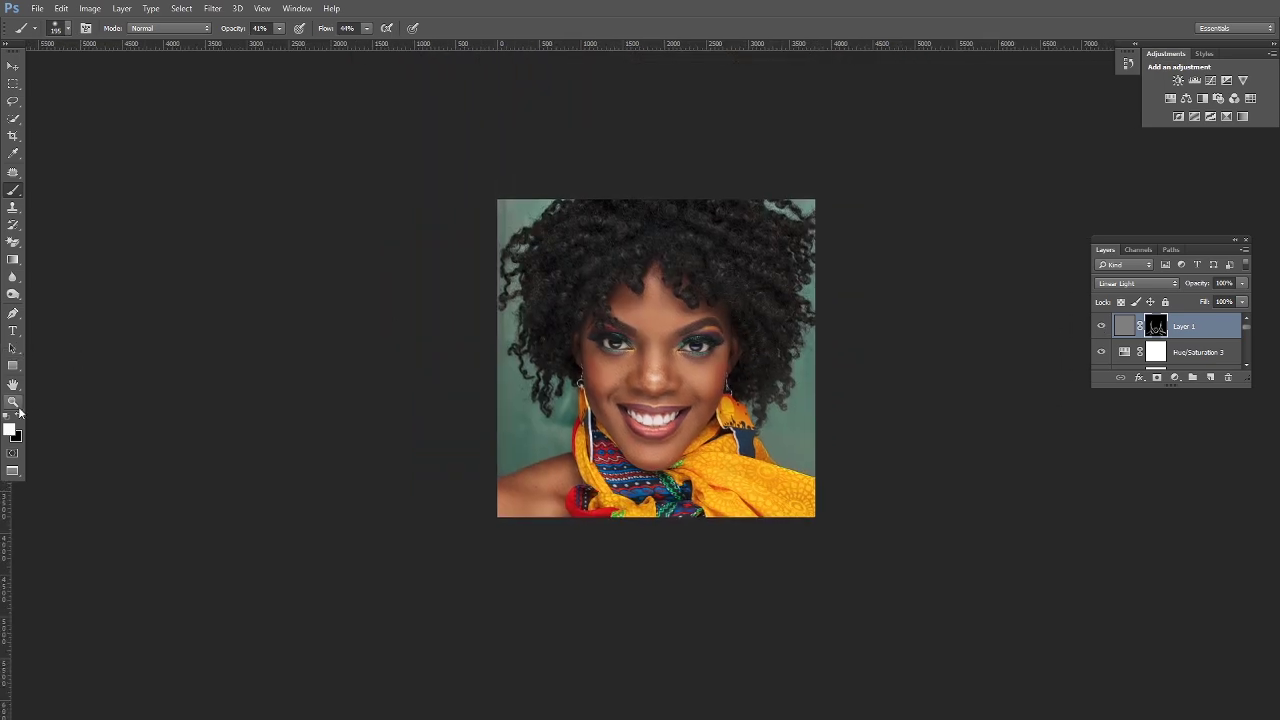
click(14, 402)
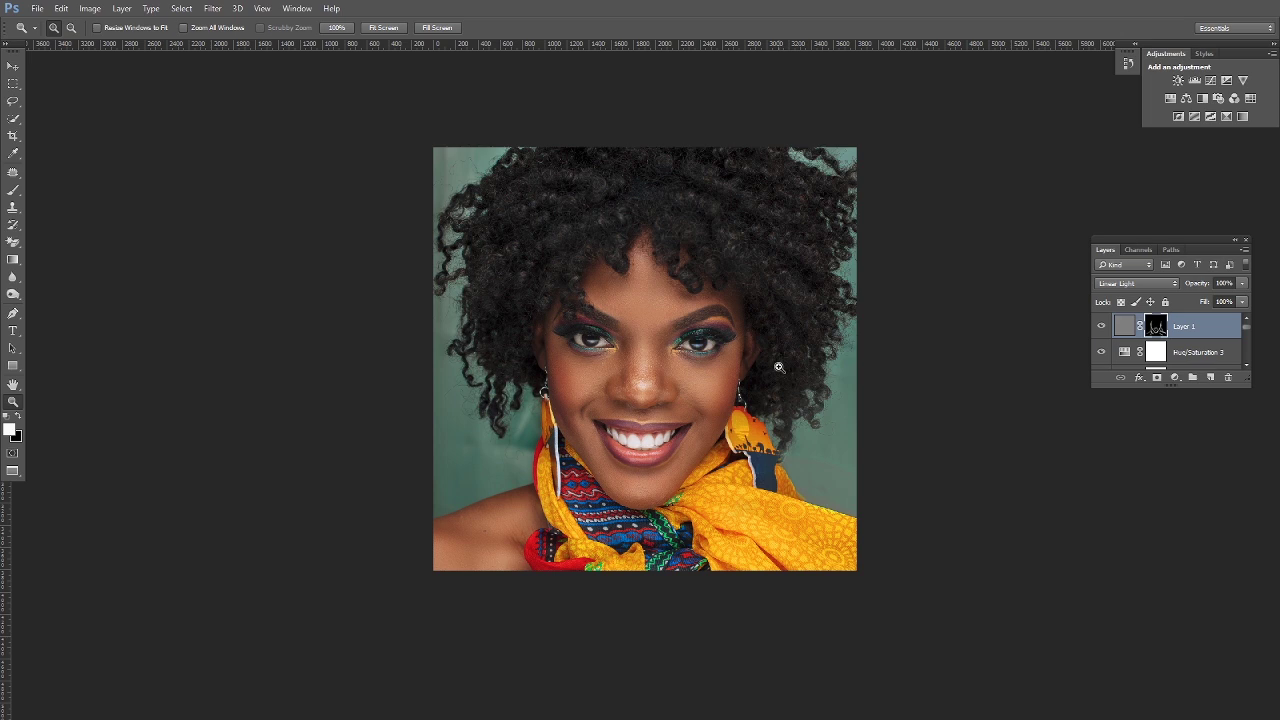
click(695, 345)
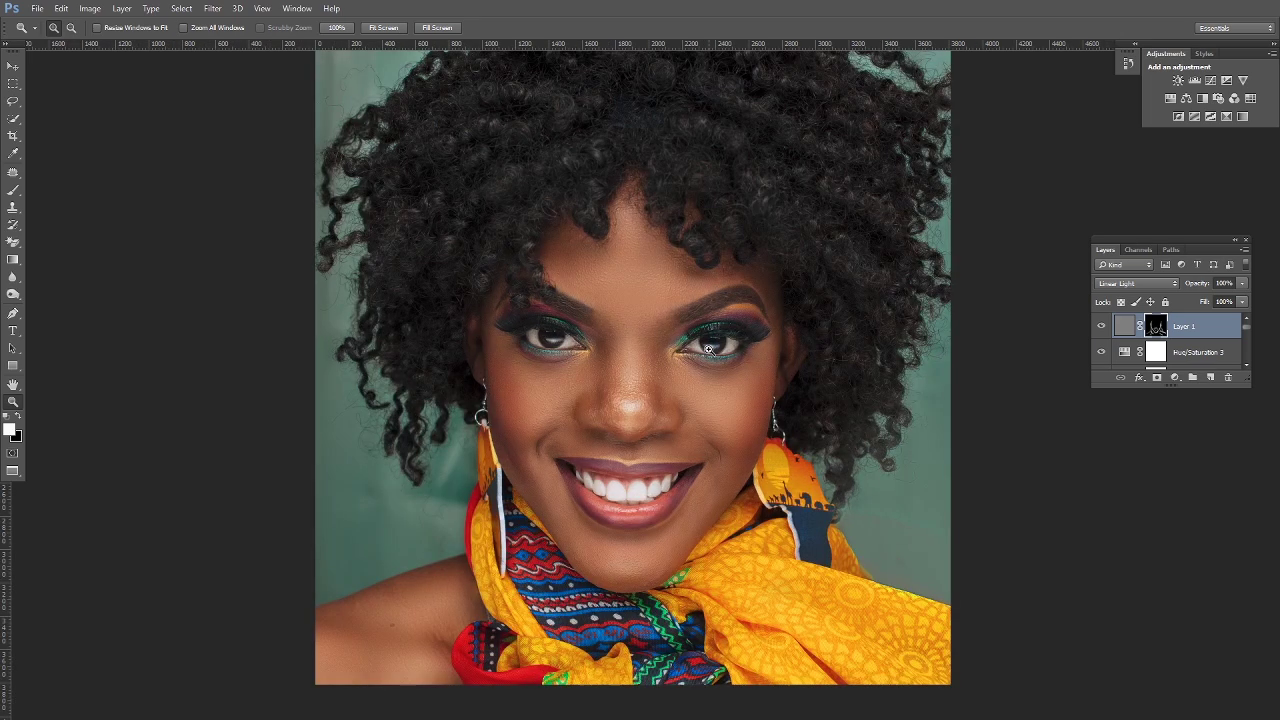